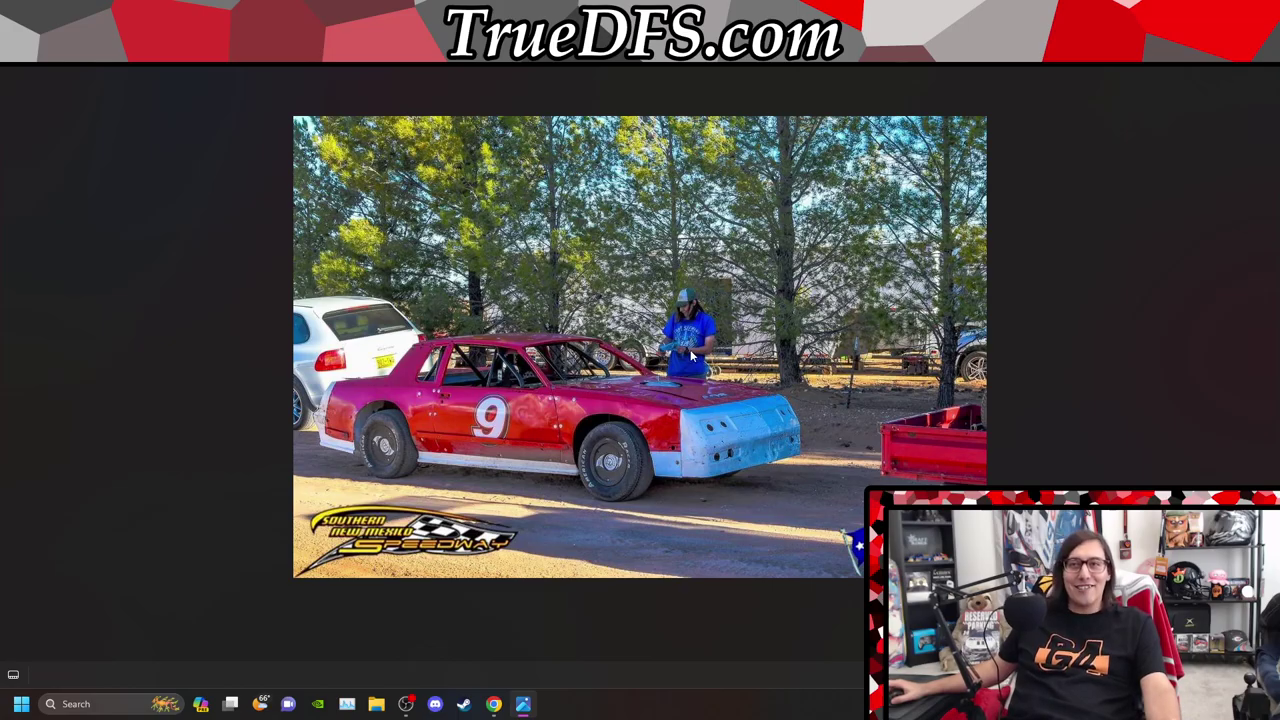
Inspect the photo of the number 9 car up close, return to the full picture, and show the next photo
{"action": "scroll", "coordinate": [690, 355], "scroll_direction": "up", "scroll_amount": 5}
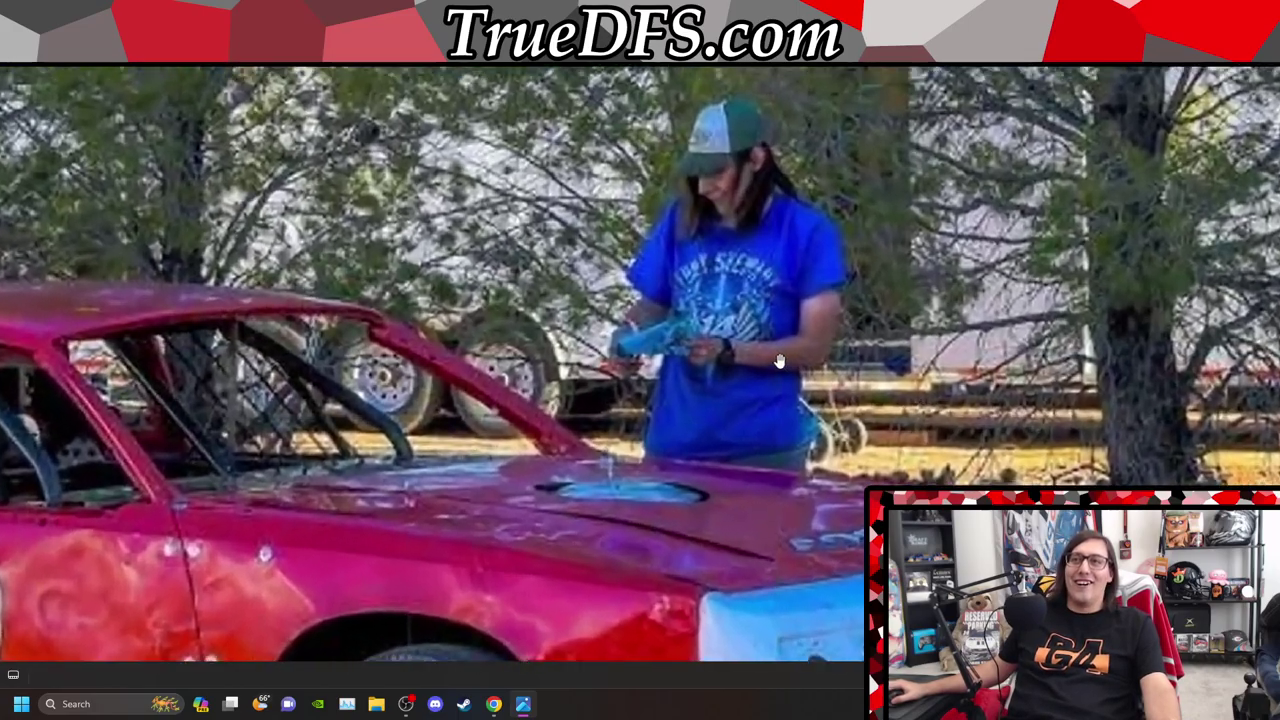
{"action": "scroll", "coordinate": [716, 357], "scroll_direction": "down", "scroll_amount": 5}
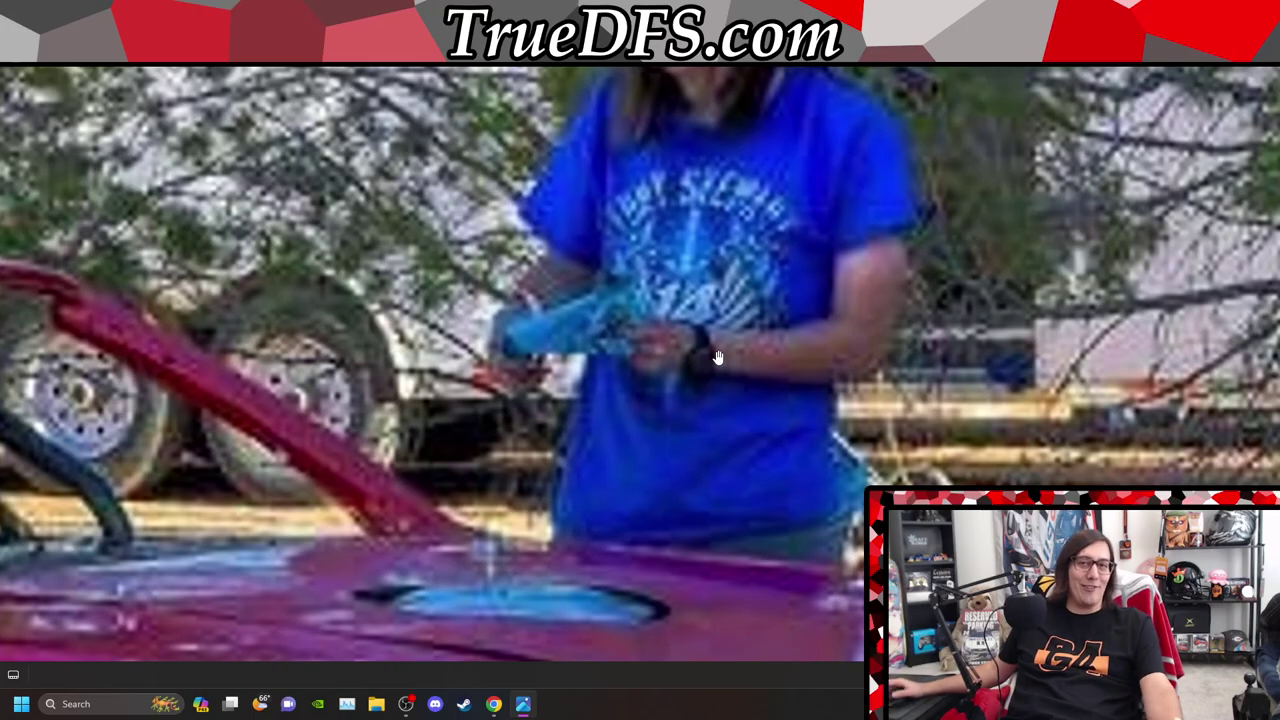
{"action": "scroll", "coordinate": [716, 357], "scroll_direction": "down", "scroll_amount": 3}
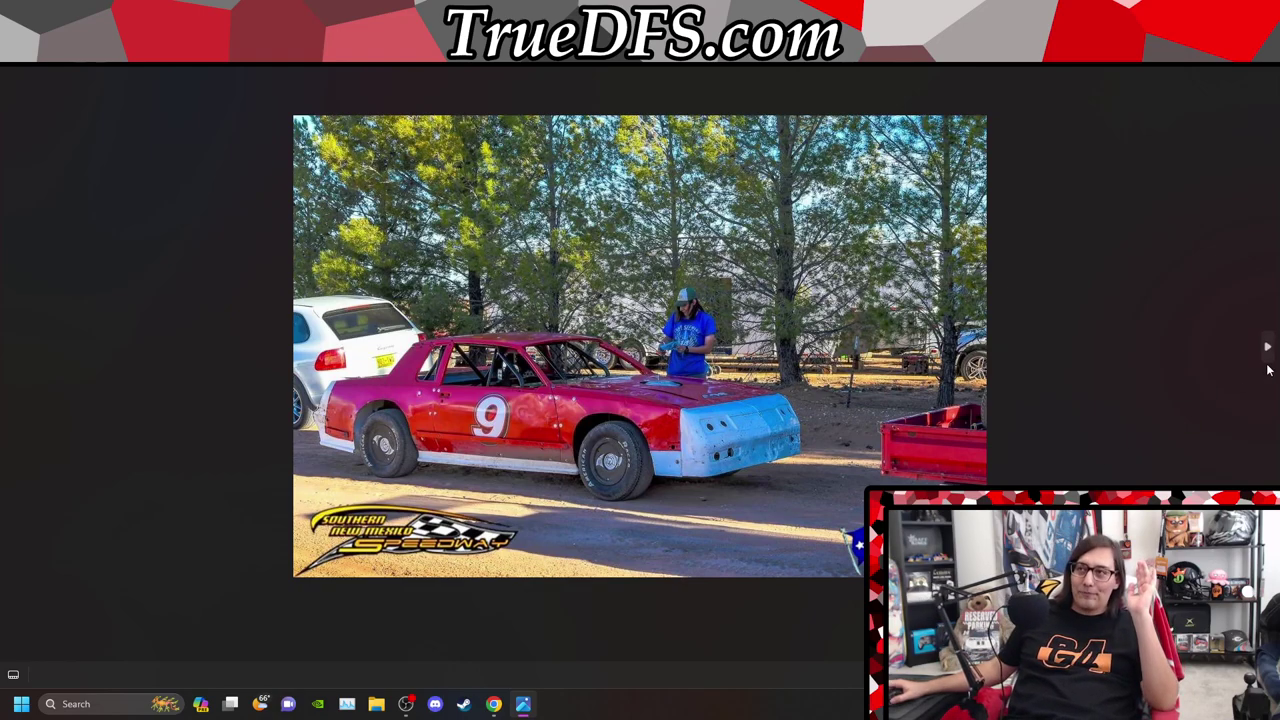
{"action": "key", "text": "Right"}
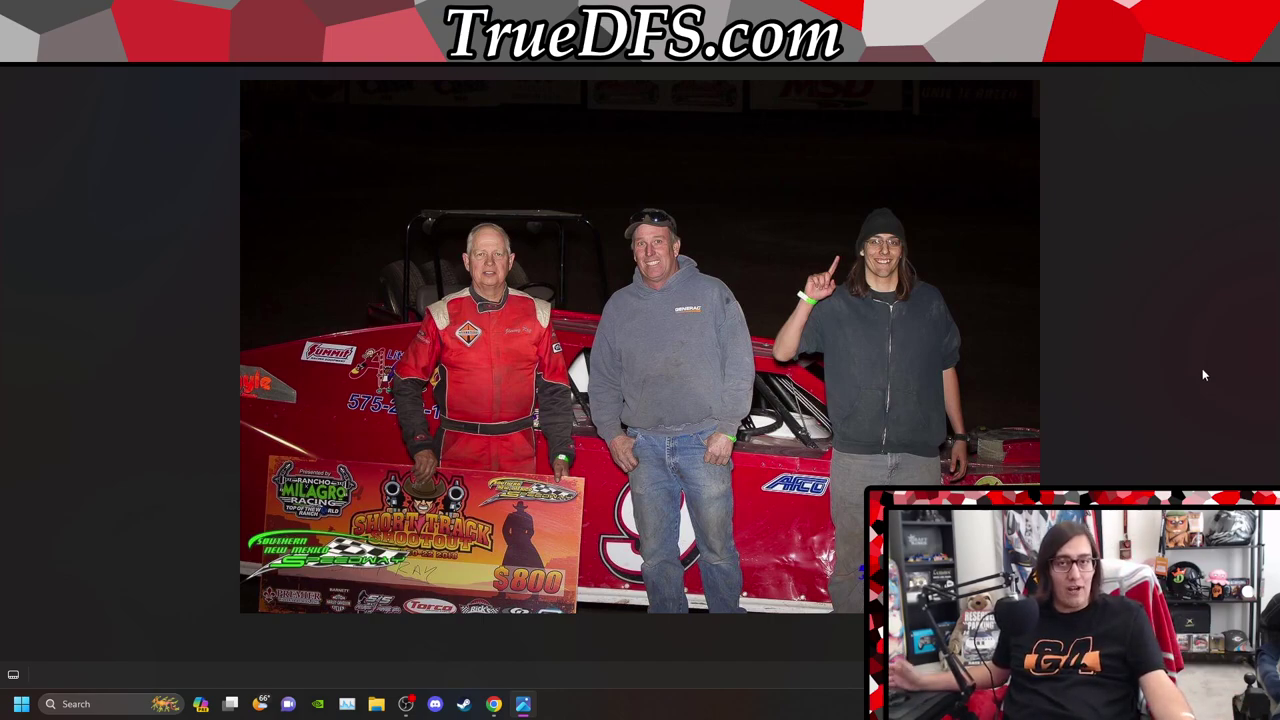
Switch to the Track Groups spreadsheet in Chrome and review the full track list in column A
{"action": "mouse_move", "coordinate": [493, 702]}
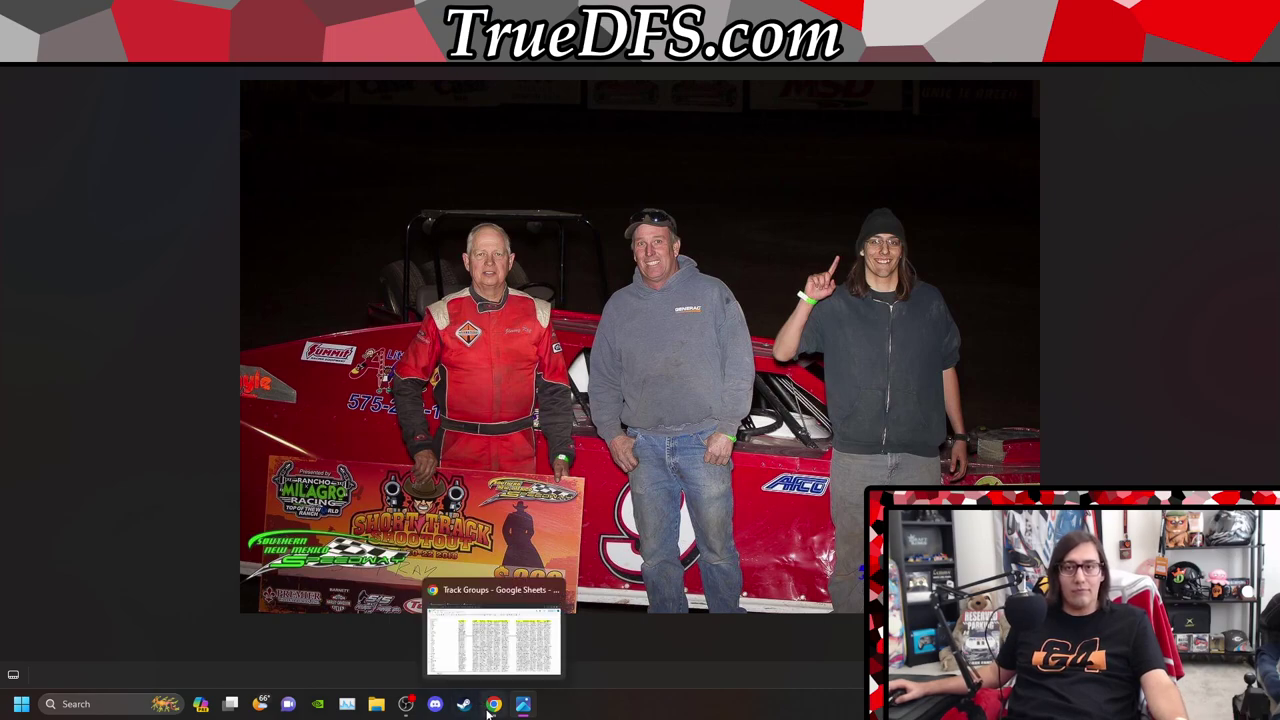
{"action": "left_click", "coordinate": [493, 650]}
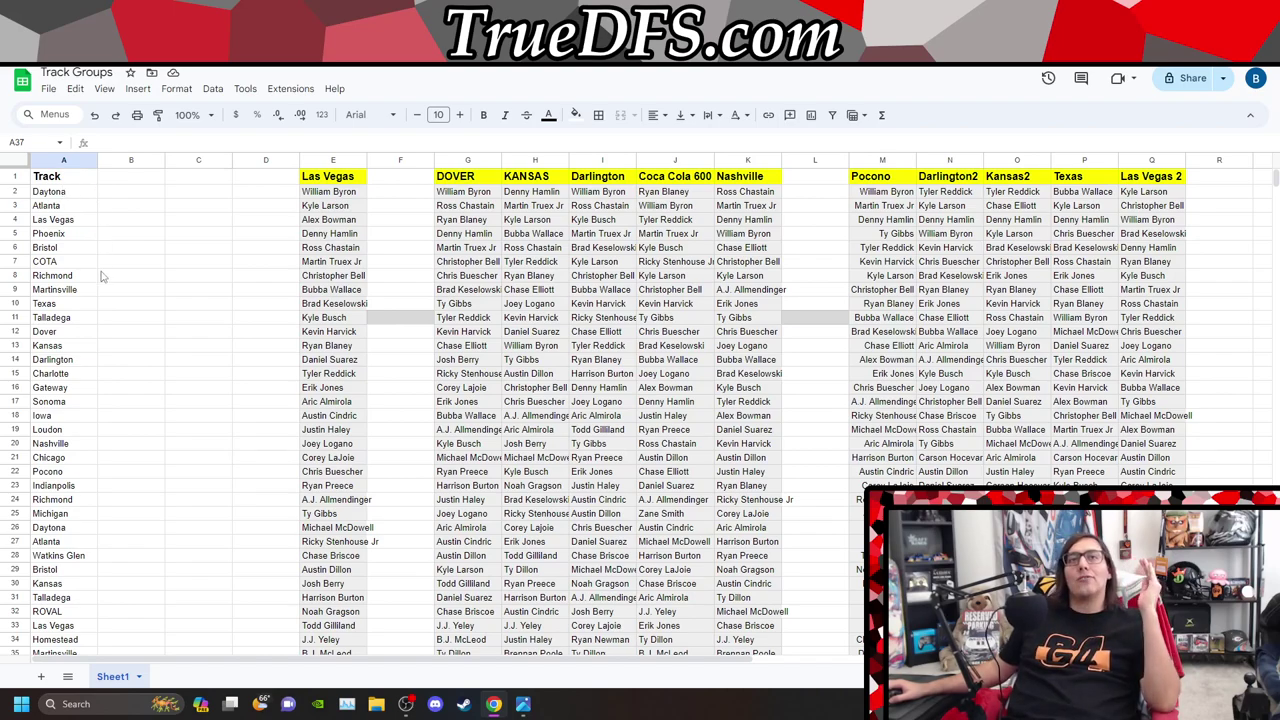
{"action": "scroll", "coordinate": [105, 335], "scroll_direction": "down", "scroll_amount": 2}
{"action": "scroll", "coordinate": [105, 367], "scroll_direction": "down", "scroll_amount": 1}
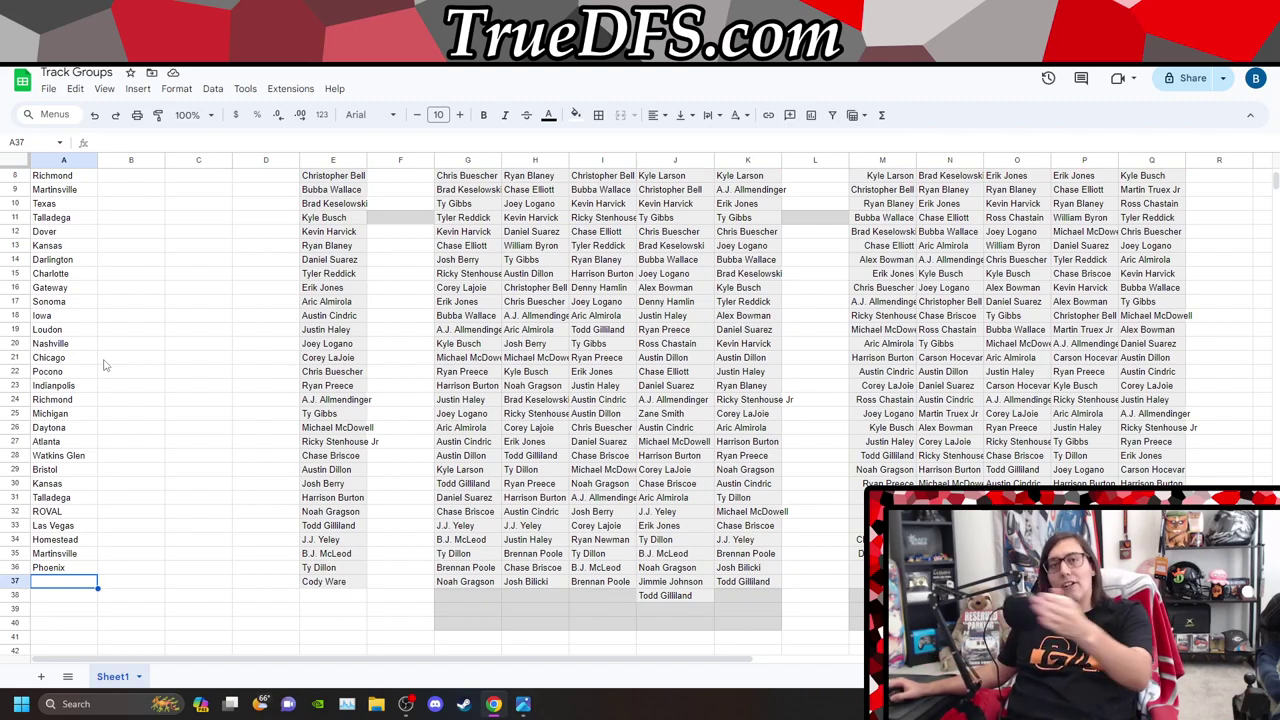
{"action": "scroll", "coordinate": [103, 366], "scroll_direction": "up", "scroll_amount": 3}
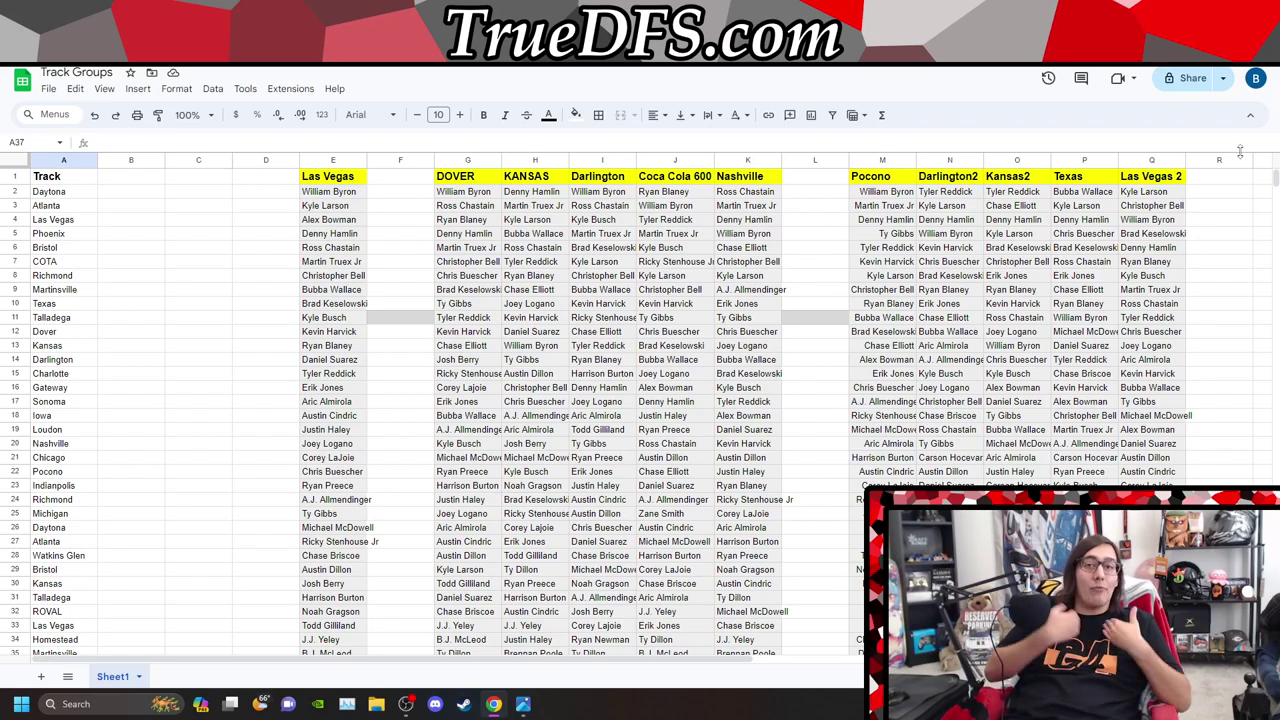
{"action": "scroll", "coordinate": [177, 400], "scroll_direction": "down", "scroll_amount": 5}
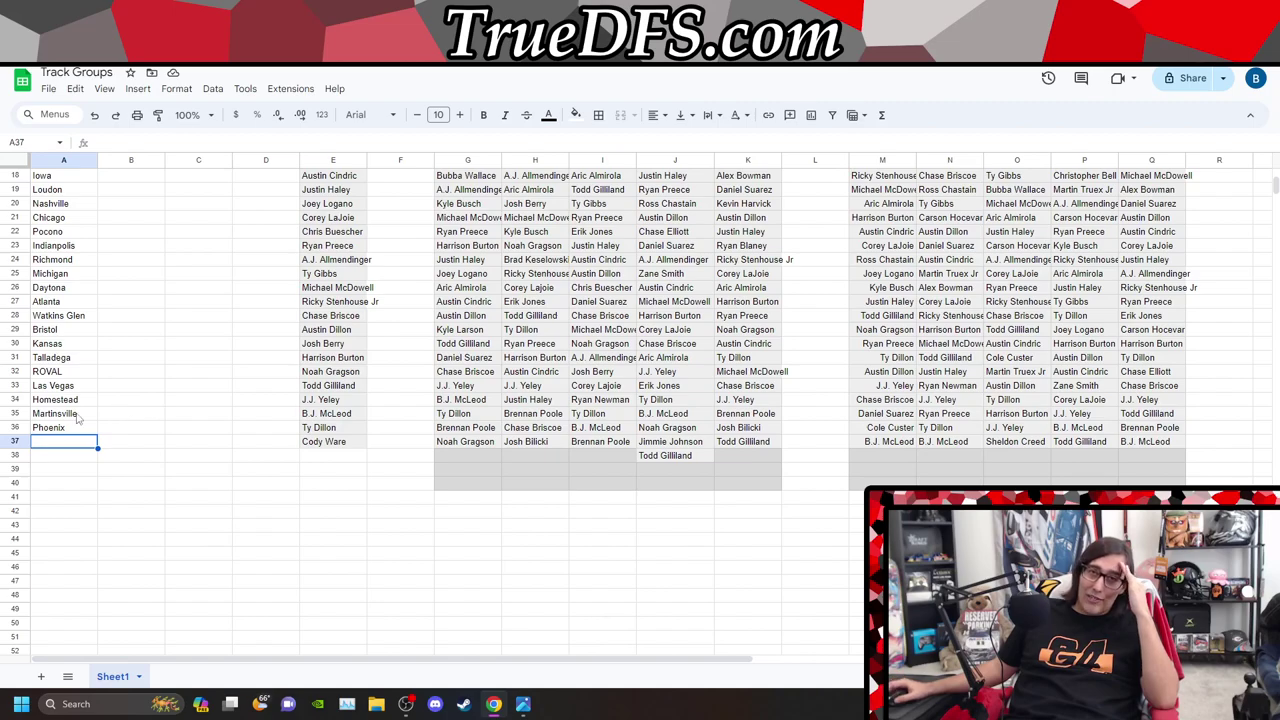
{"action": "scroll", "coordinate": [355, 456], "scroll_direction": "up", "scroll_amount": 6}
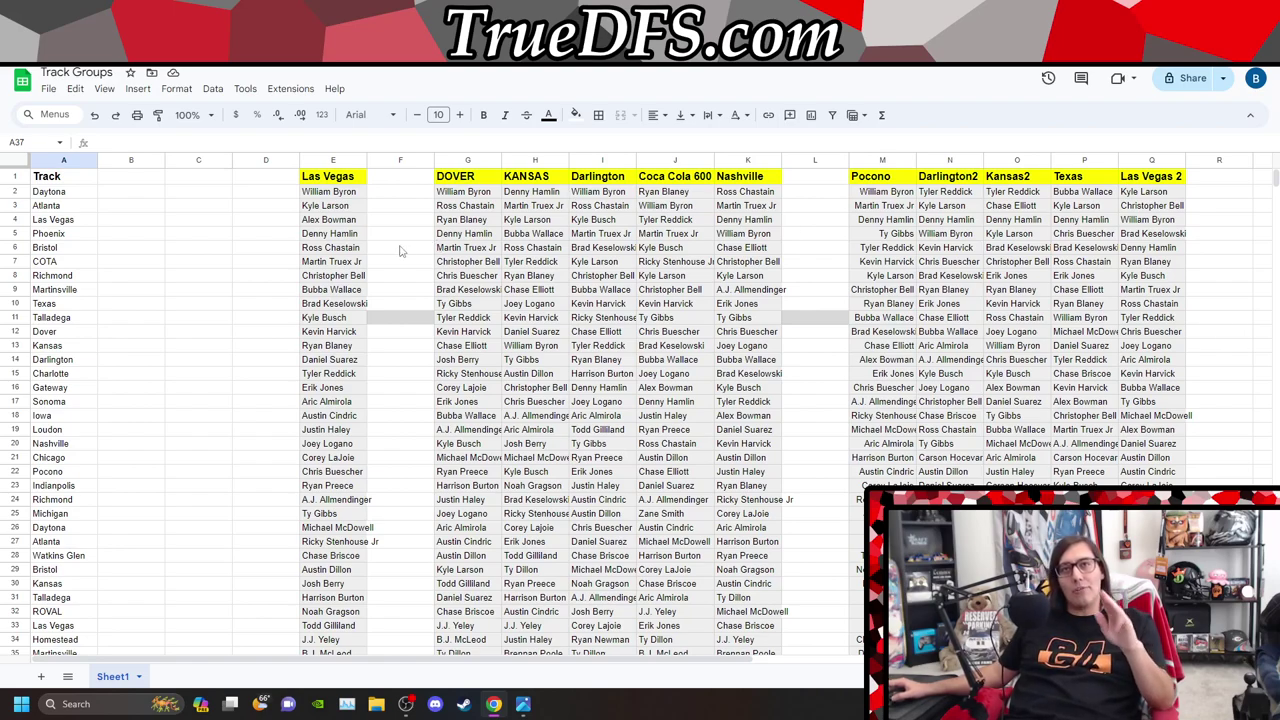
Enter the numbers 1, 2 and 3 in cells D2, D3 and D5 beside the first Las Vegas column
{"action": "left_click", "coordinate": [280, 197]}
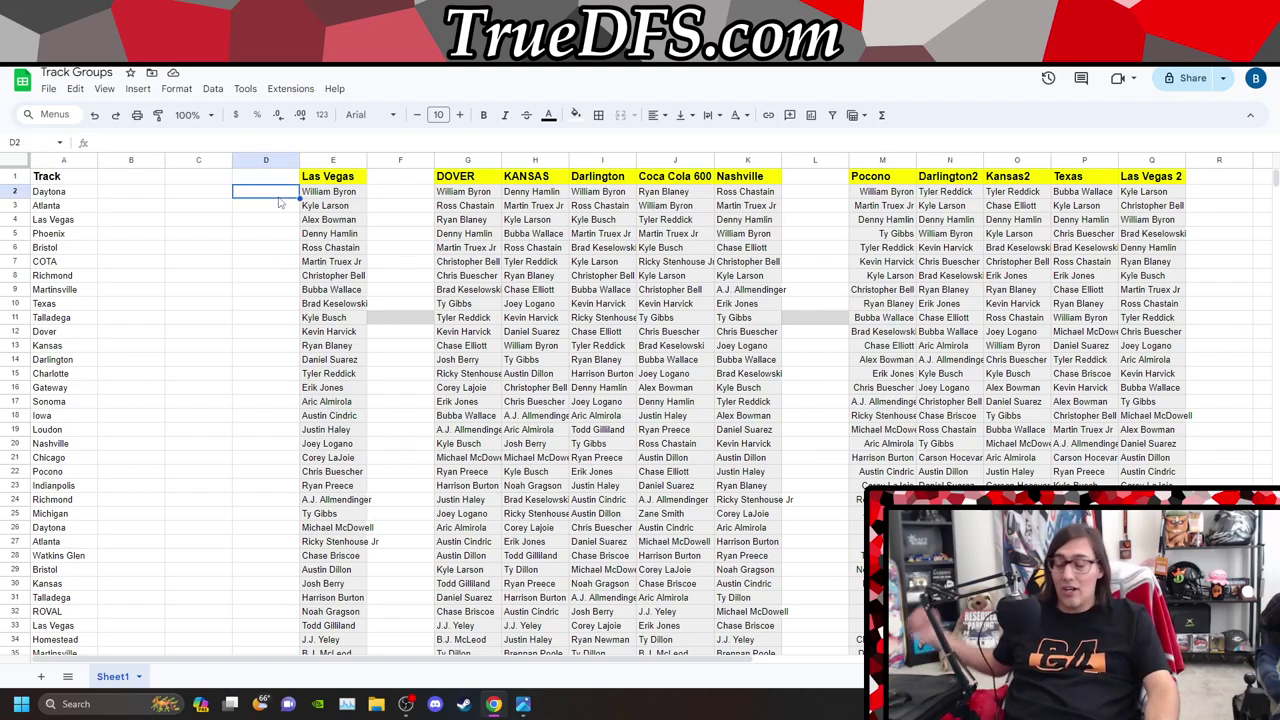
{"action": "type", "text": "1"}
{"action": "key", "text": "Return"}
{"action": "type", "text": "2"}
{"action": "key", "text": "Return"}
{"action": "key", "text": "Return"}
{"action": "type", "text": "3"}
{"action": "key", "text": "Return"}
{"action": "key", "text": "Up"}
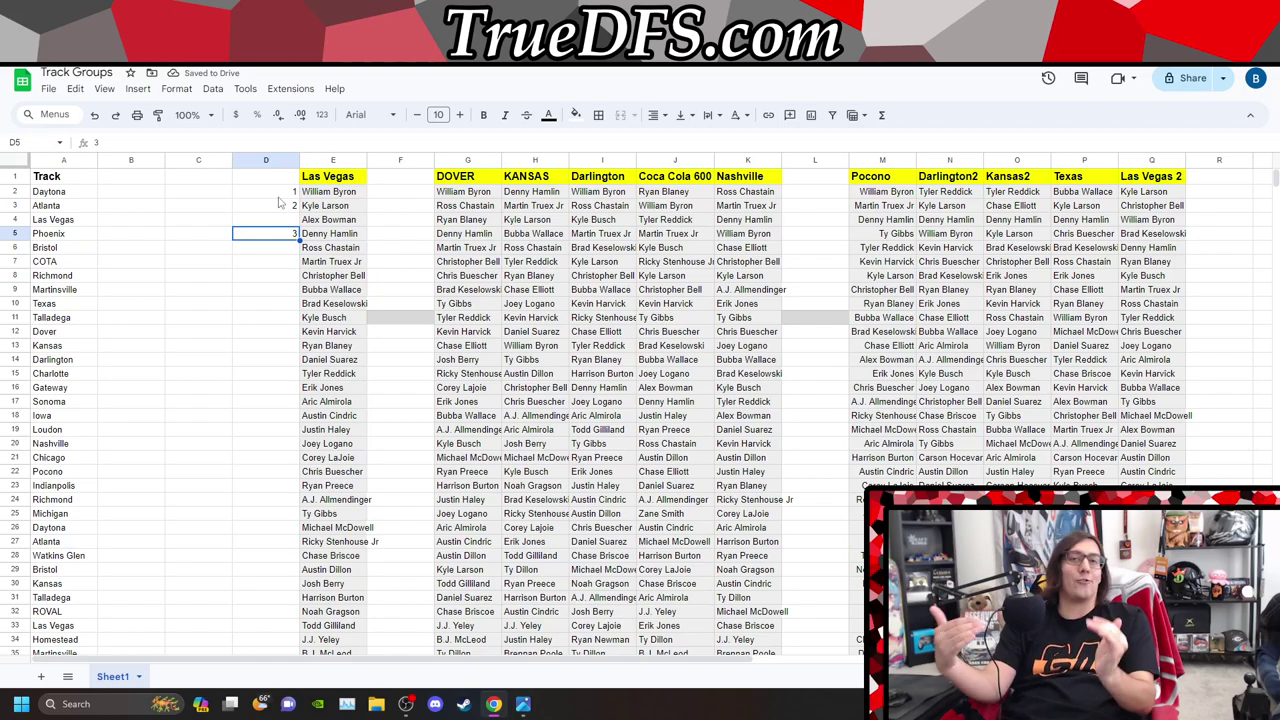
Clear the numbers entered in column D
{"action": "key", "text": "Delete"}
{"action": "key", "text": "Up"}
{"action": "key", "text": "Up"}
{"action": "key", "text": "Delete"}
{"action": "key", "text": "Up"}
{"action": "key", "text": "Up"}
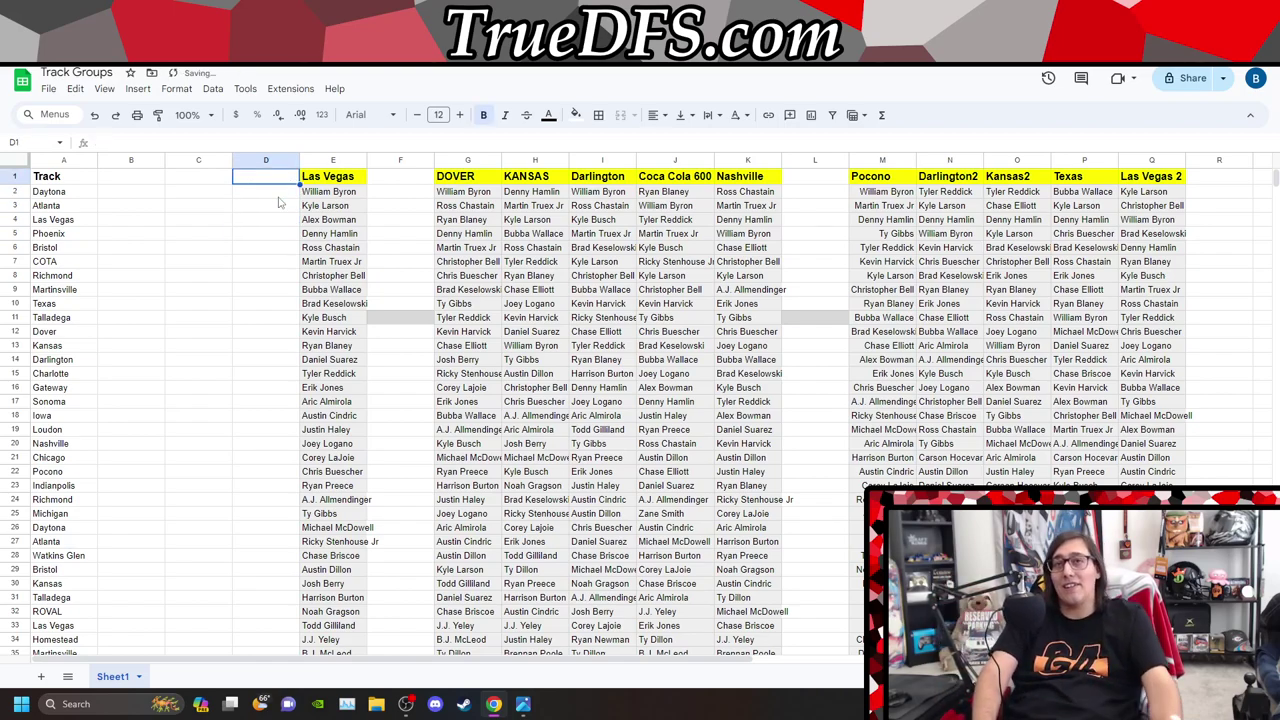
Examine the race headers across row 1, the driver lists beneath them, and the track list in column A
{"action": "key", "text": "Right"}
{"action": "key", "text": "Right"}
{"action": "key", "text": "Right"}
{"action": "key", "text": "Right"}
{"action": "key", "text": "Right"}
{"action": "key", "text": "Right"}
{"action": "key", "text": "Right"}
{"action": "key", "text": "Right"}
{"action": "key", "text": "Right"}
{"action": "key", "text": "Right"}
{"action": "key", "text": "Right"}
{"action": "key", "text": "Right"}
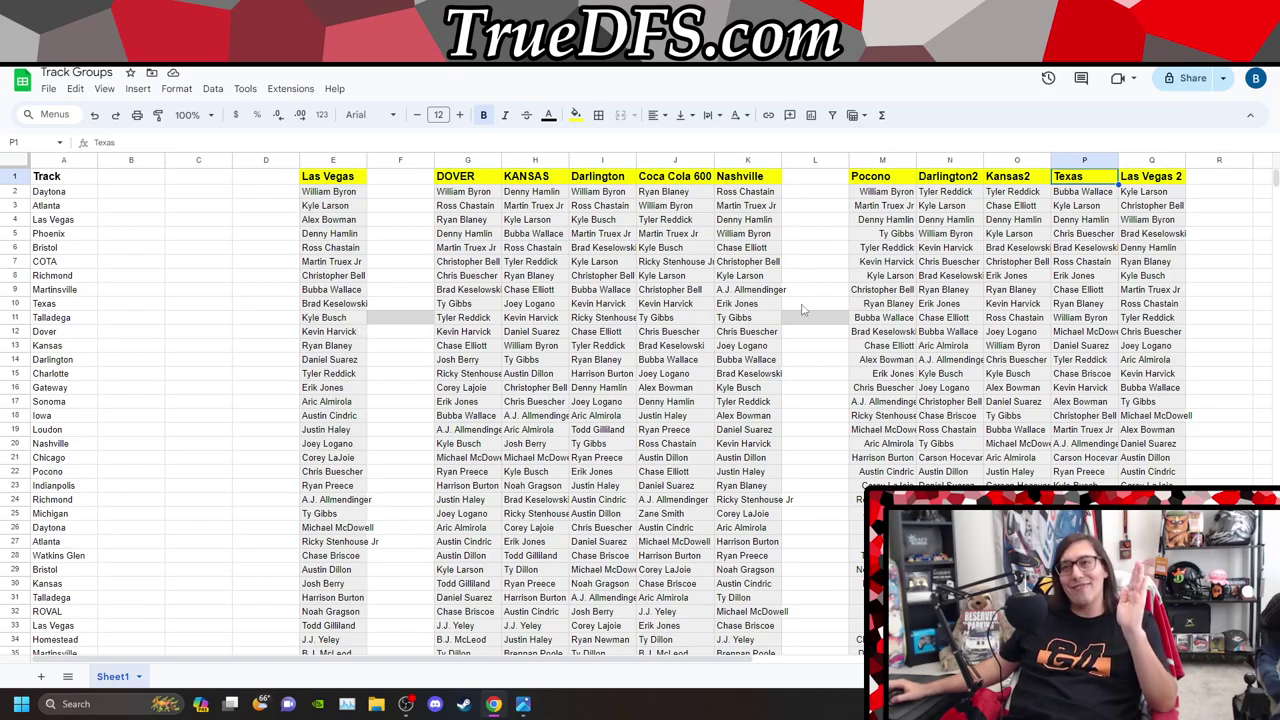
{"action": "scroll", "coordinate": [815, 325], "scroll_direction": "down", "scroll_amount": 5}
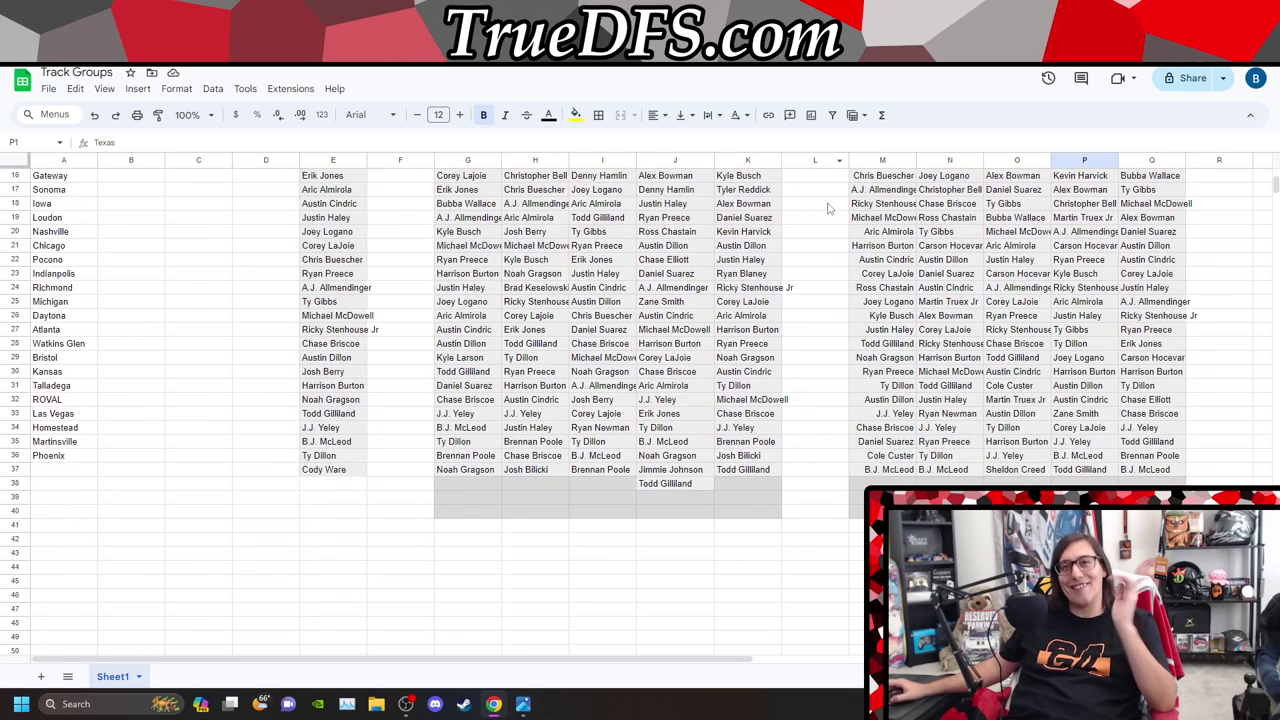
{"action": "scroll", "coordinate": [828, 208], "scroll_direction": "up", "scroll_amount": 5}
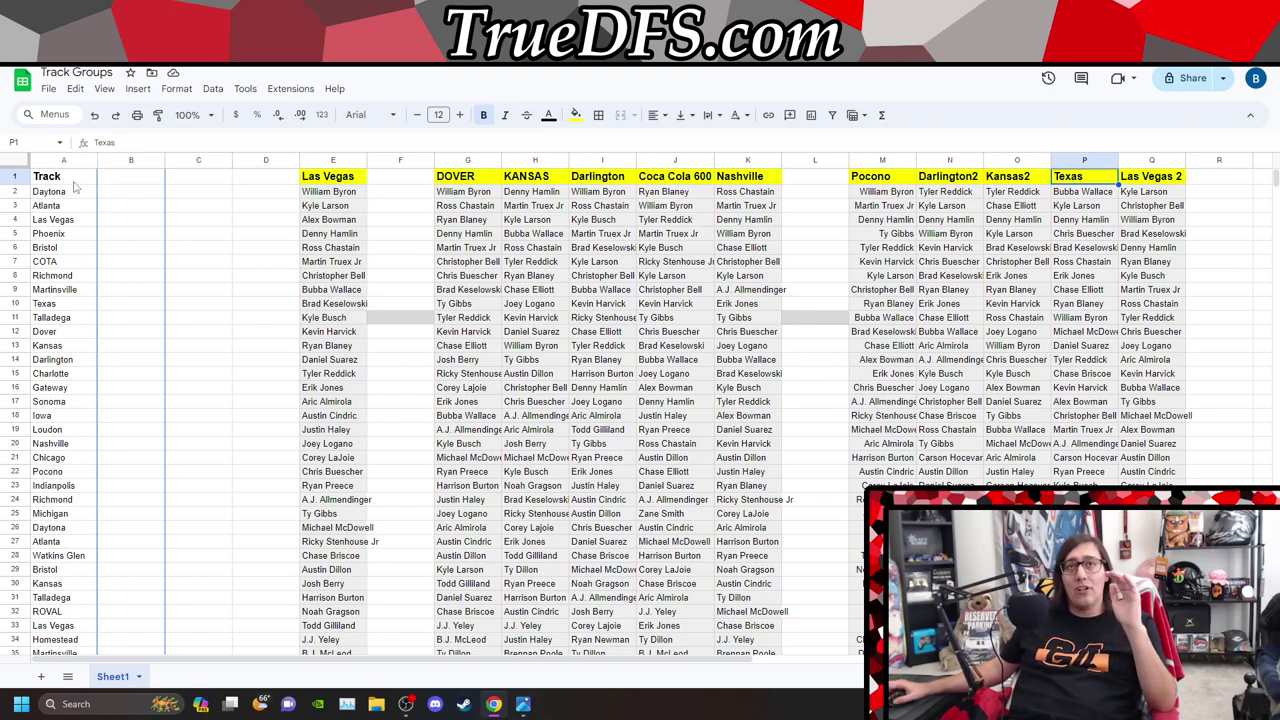
{"action": "scroll", "coordinate": [64, 260], "scroll_direction": "down", "scroll_amount": 5}
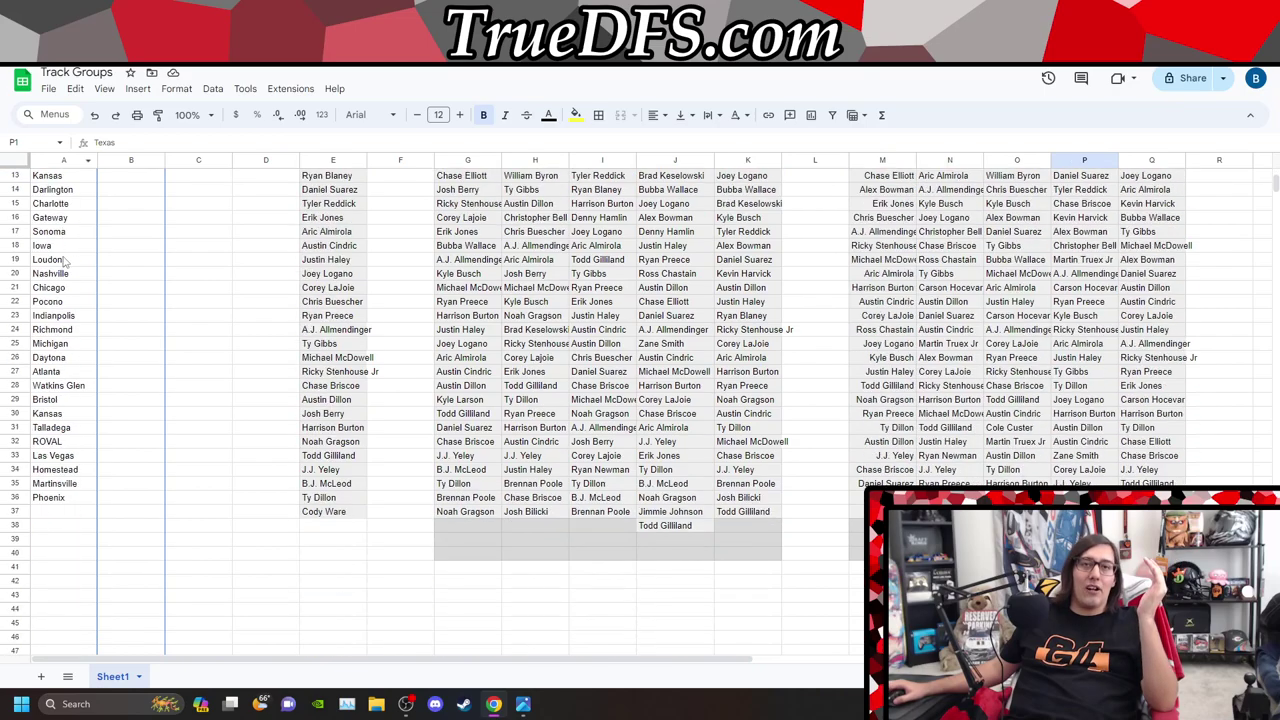
{"action": "scroll", "coordinate": [40, 443], "scroll_direction": "up", "scroll_amount": 5}
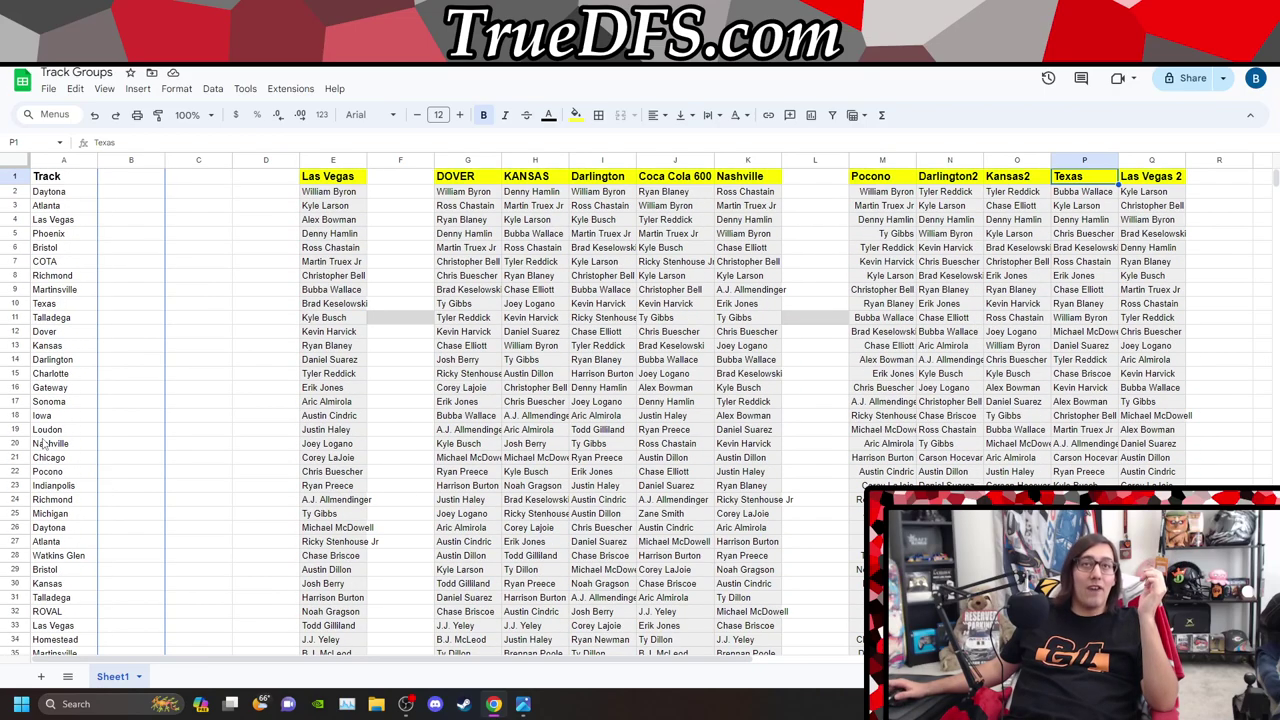
{"action": "scroll", "coordinate": [43, 443], "scroll_direction": "down", "scroll_amount": 1}
{"action": "scroll", "coordinate": [43, 443], "scroll_direction": "up", "scroll_amount": 1}
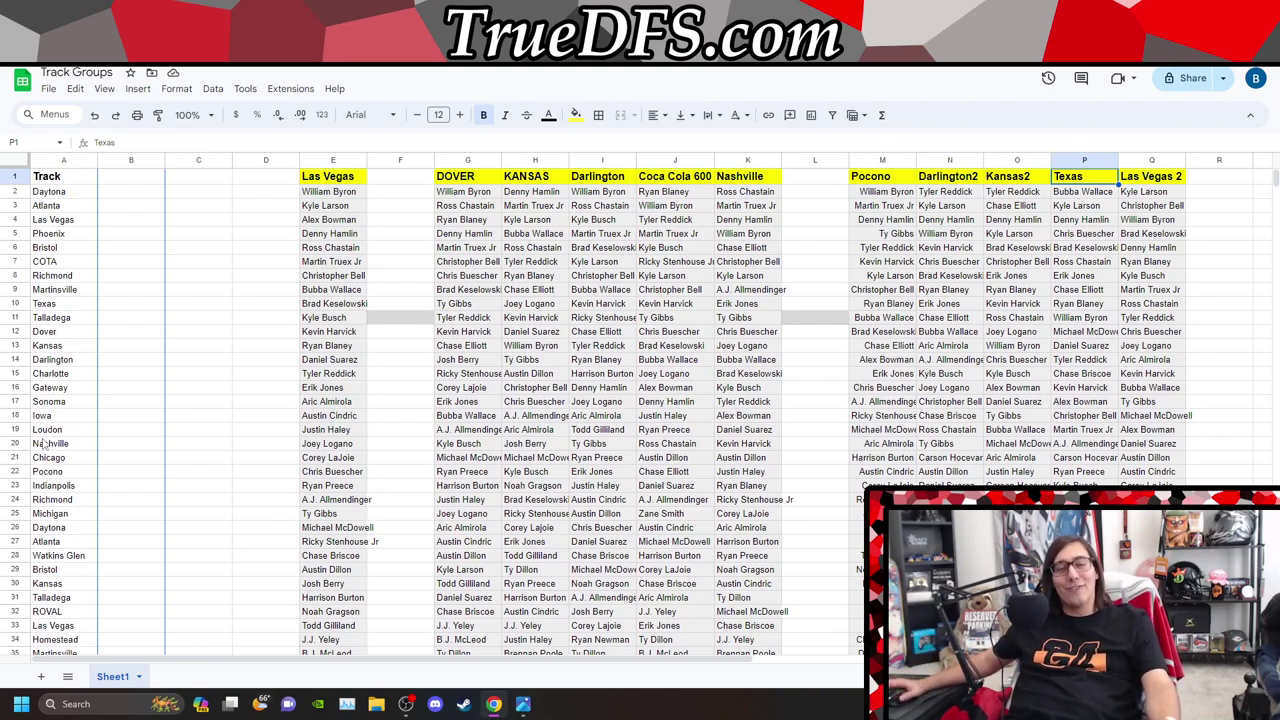
Fill both Daytona cells and both Talladega cells in the Track column with black
{"action": "left_click", "coordinate": [71, 193]}
{"action": "left_click", "coordinate": [67, 318]}
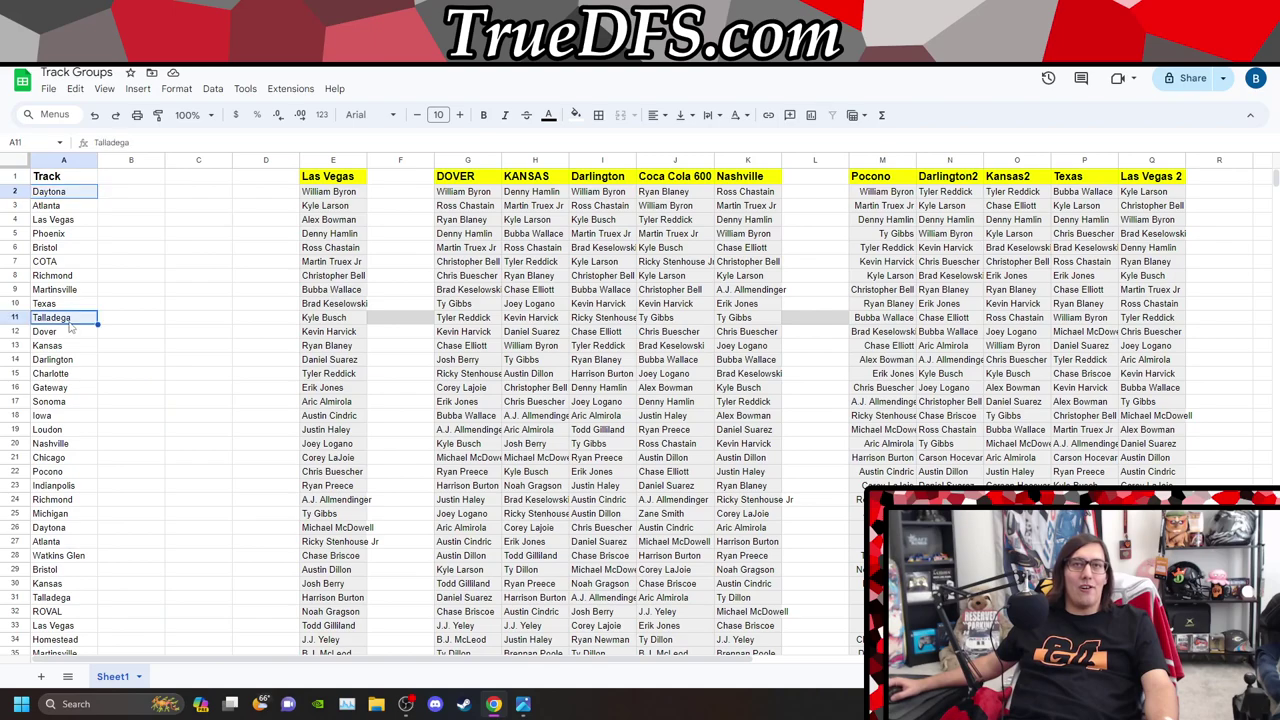
{"action": "left_click", "coordinate": [72, 530], "text": "ctrl"}
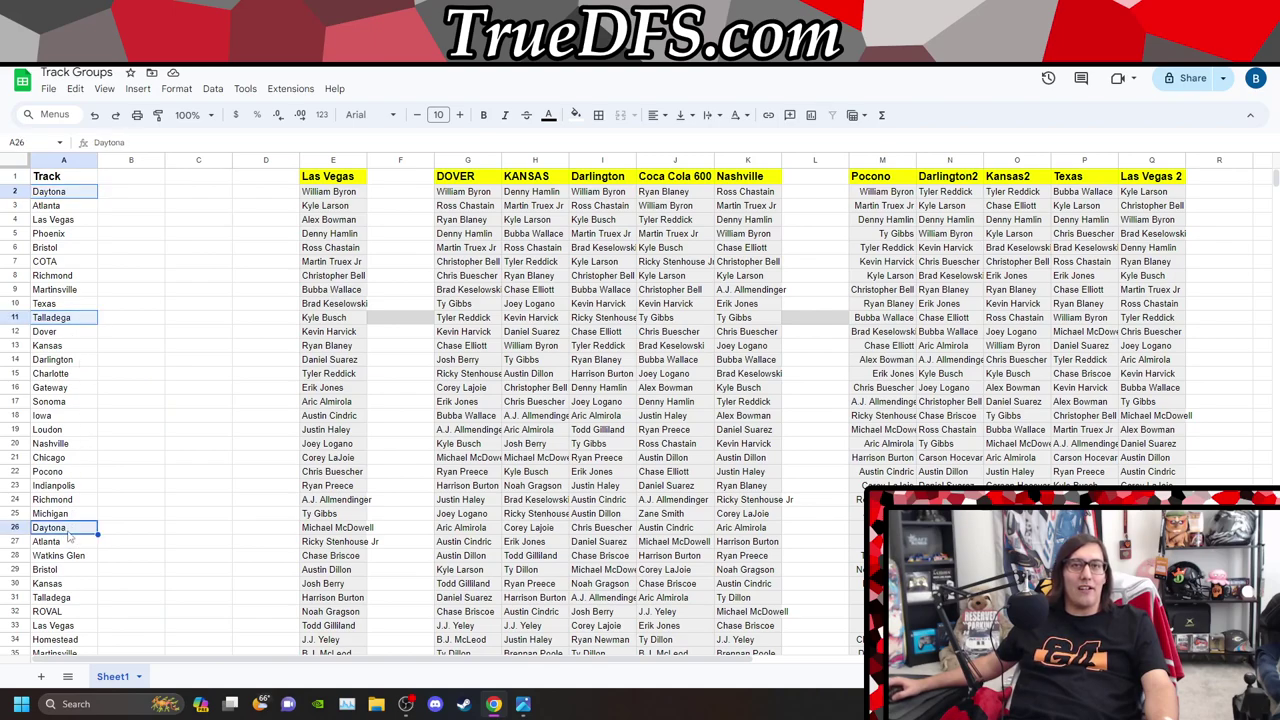
{"action": "scroll", "coordinate": [72, 530], "scroll_direction": "down", "scroll_amount": 1}
{"action": "left_click", "coordinate": [66, 527], "text": "ctrl"}
{"action": "scroll", "coordinate": [95, 477], "scroll_direction": "up", "scroll_amount": 1}
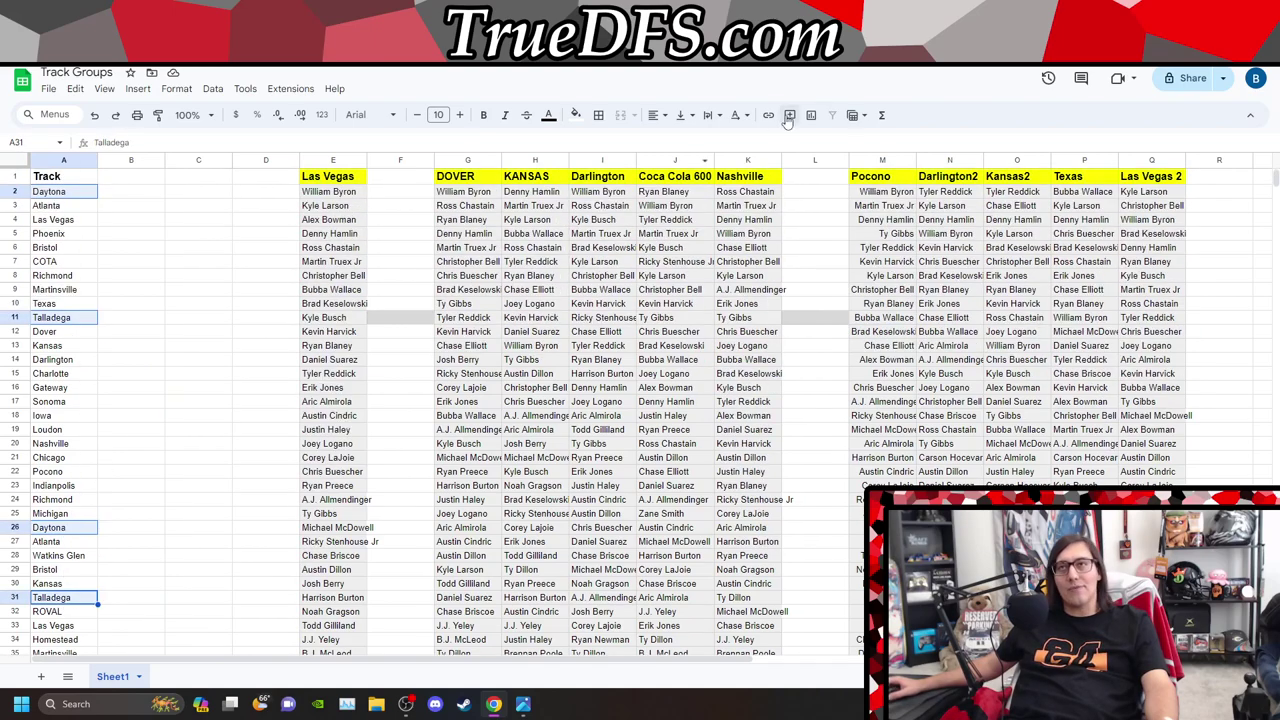
{"action": "left_click", "coordinate": [576, 114]}
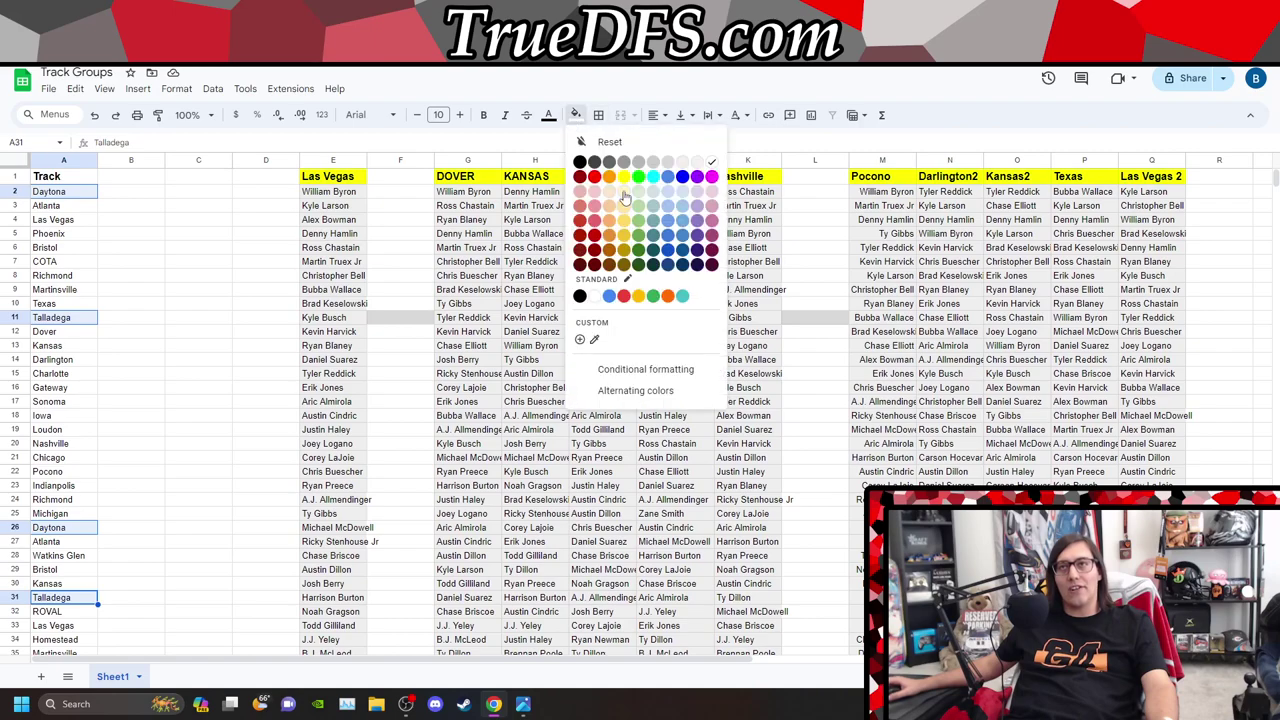
{"action": "left_click", "coordinate": [579, 161]}
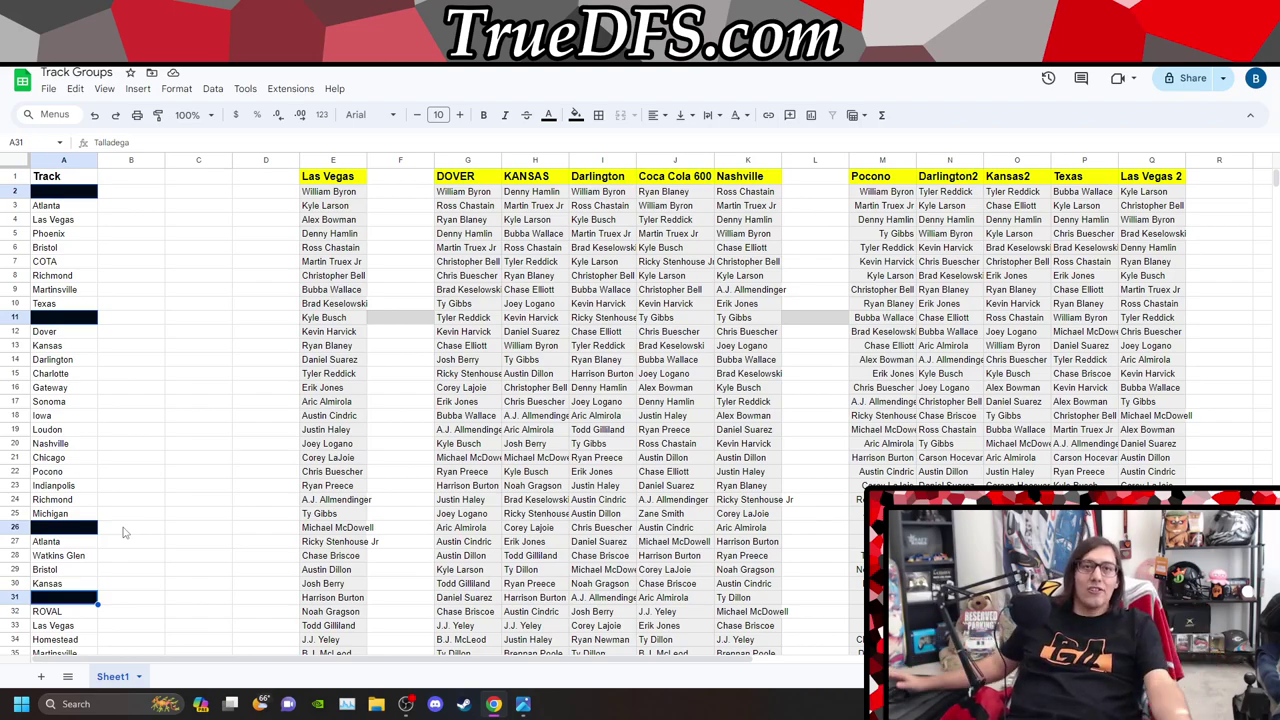
Fill both Atlanta cells in the Track column with black and check the rest of the list
{"action": "left_click", "coordinate": [85, 205]}
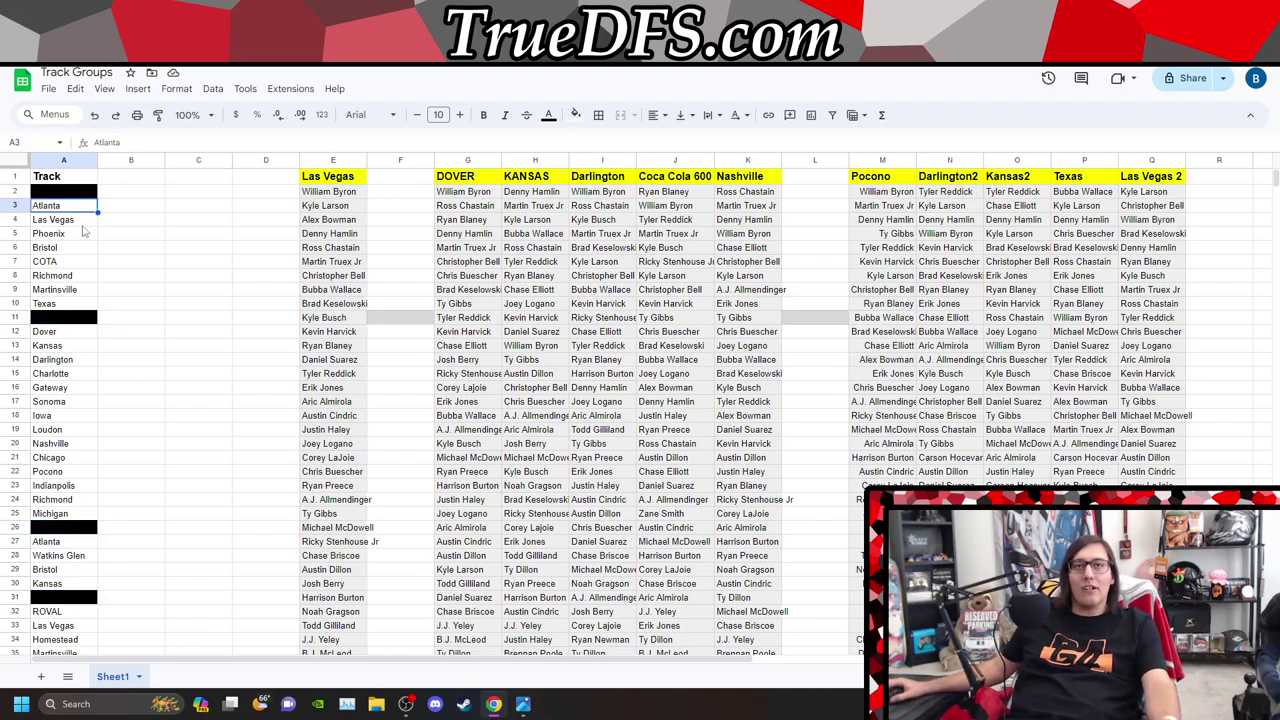
{"action": "left_click", "coordinate": [77, 545], "text": "ctrl"}
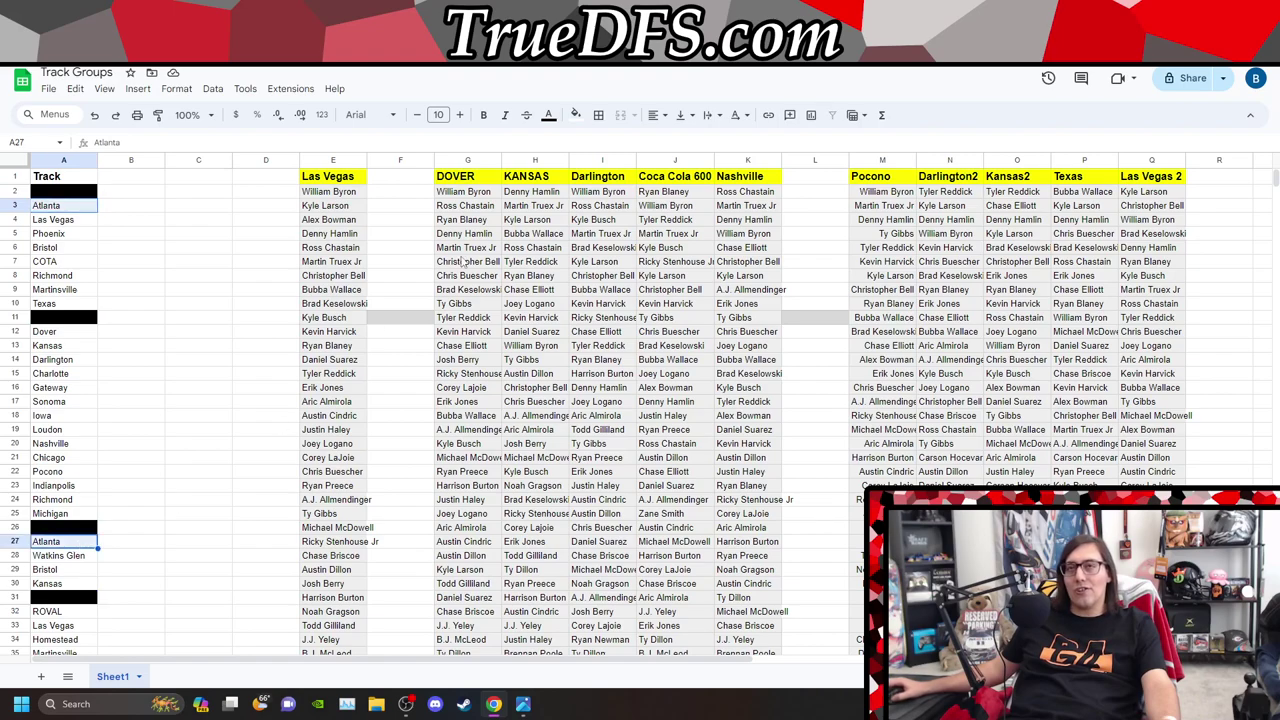
{"action": "left_click", "coordinate": [576, 114]}
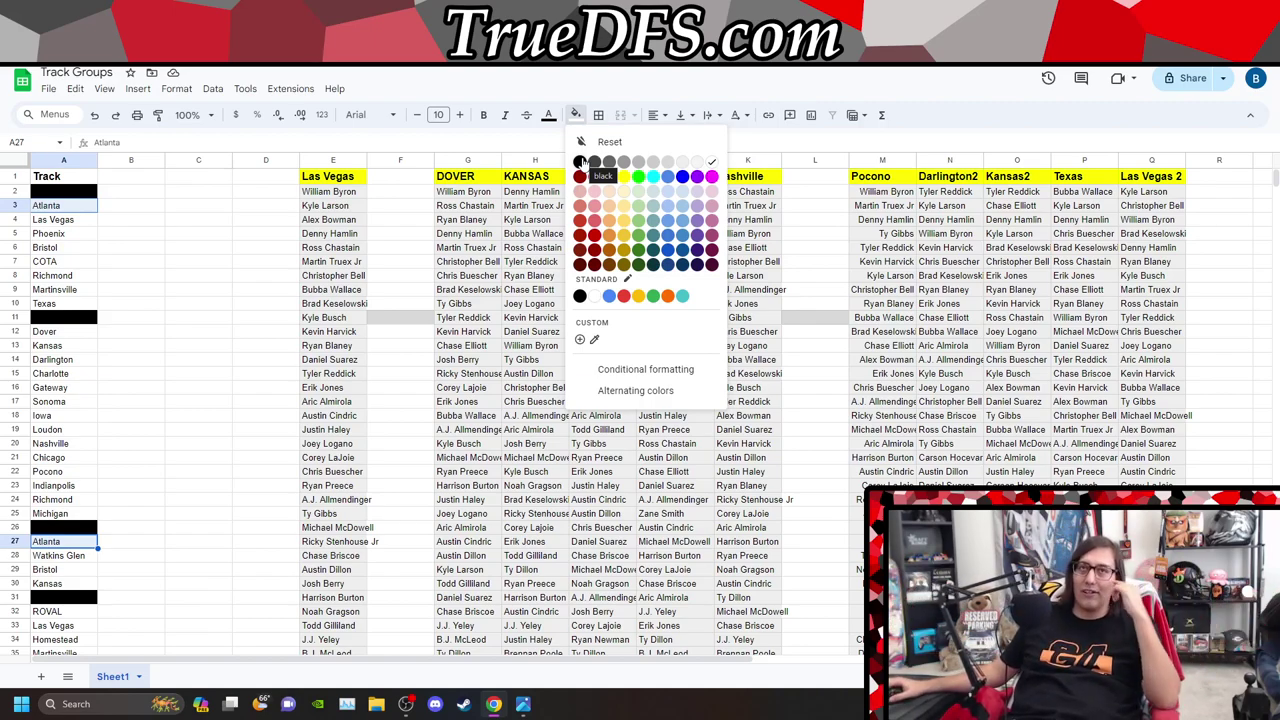
{"action": "left_click", "coordinate": [581, 162]}
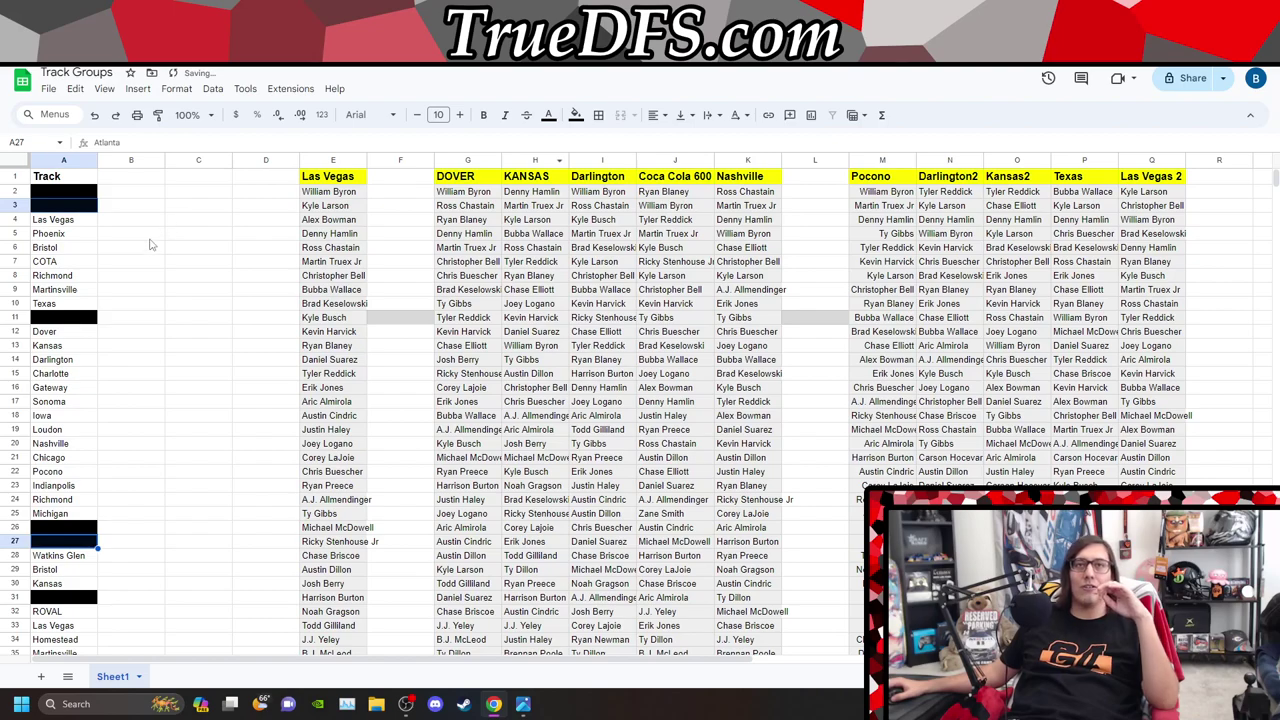
{"action": "scroll", "coordinate": [140, 284], "scroll_direction": "down", "scroll_amount": 4}
{"action": "scroll", "coordinate": [140, 286], "scroll_direction": "up", "scroll_amount": 4}
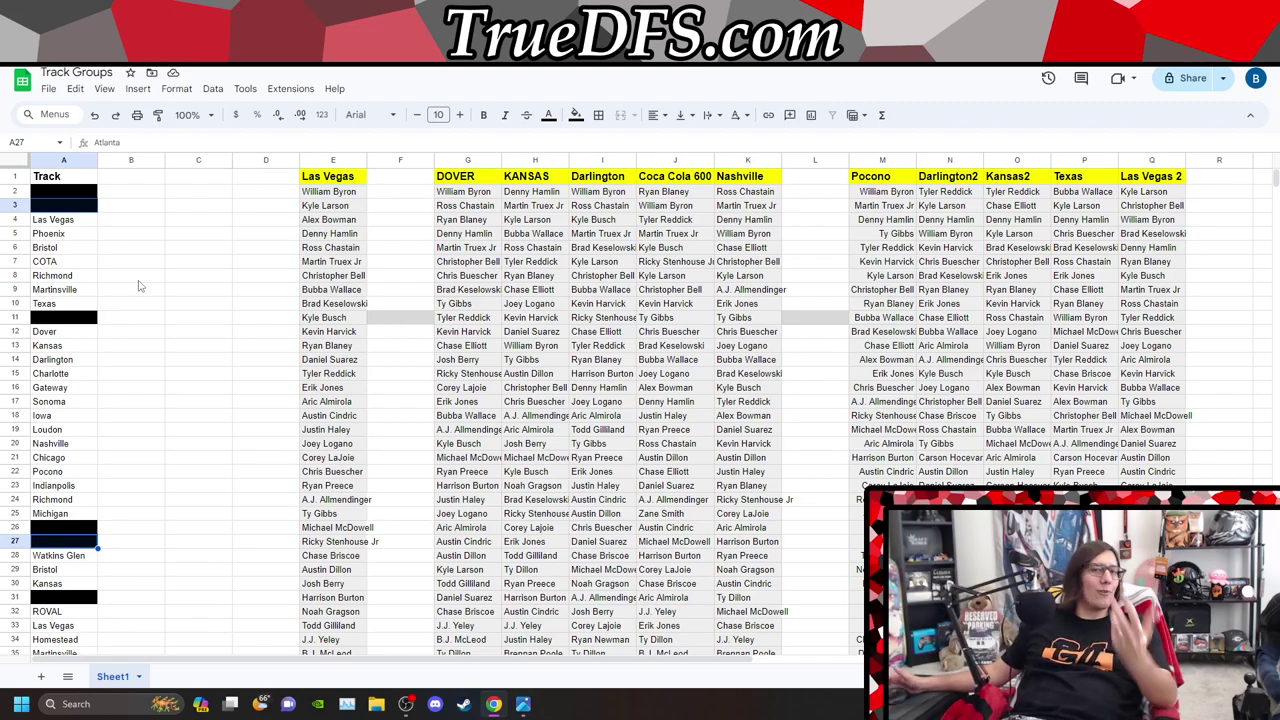
Select the COTA cell in the track list, then open the Fantasy League Tool on the Racing-Reference site
{"action": "left_click", "coordinate": [88, 263]}
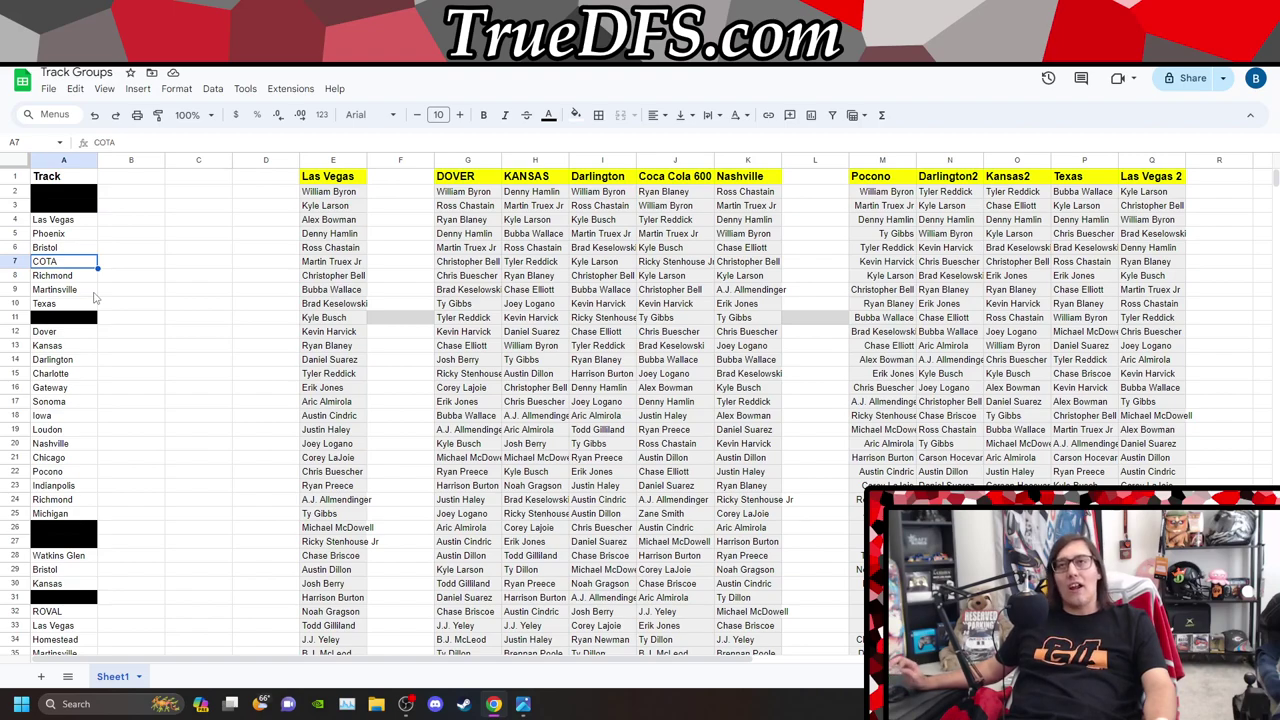
{"action": "key", "text": "ctrl+Tab"}
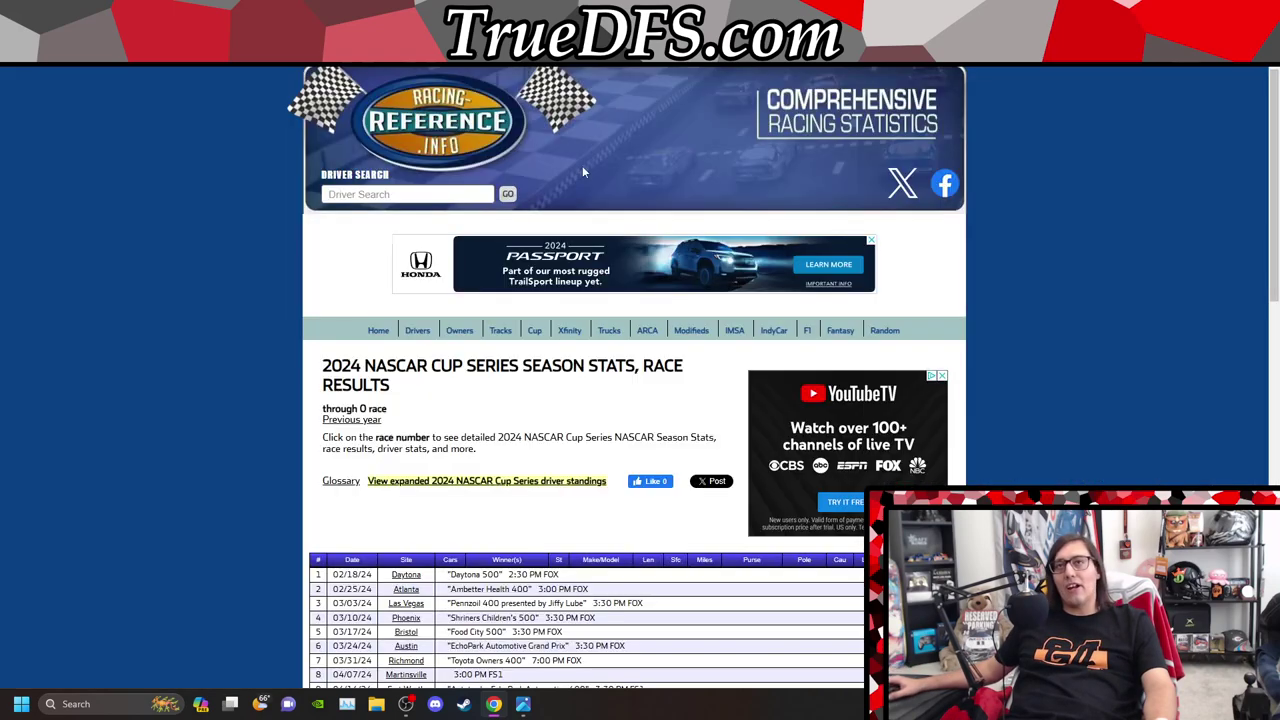
{"action": "left_click", "coordinate": [836, 334]}
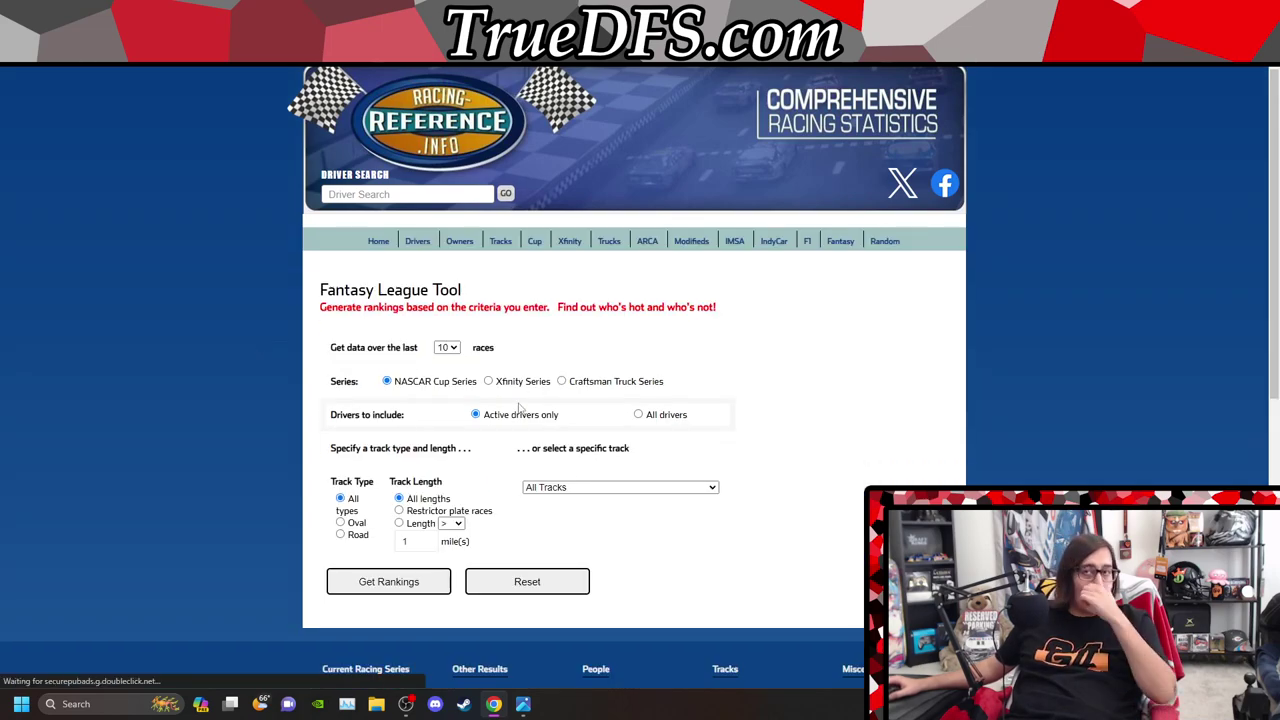
Generate NASCAR Cup Series driver rankings for the last 10 races with the track type set to Road
{"action": "left_click", "coordinate": [615, 511]}
{"action": "left_click", "coordinate": [615, 512]}
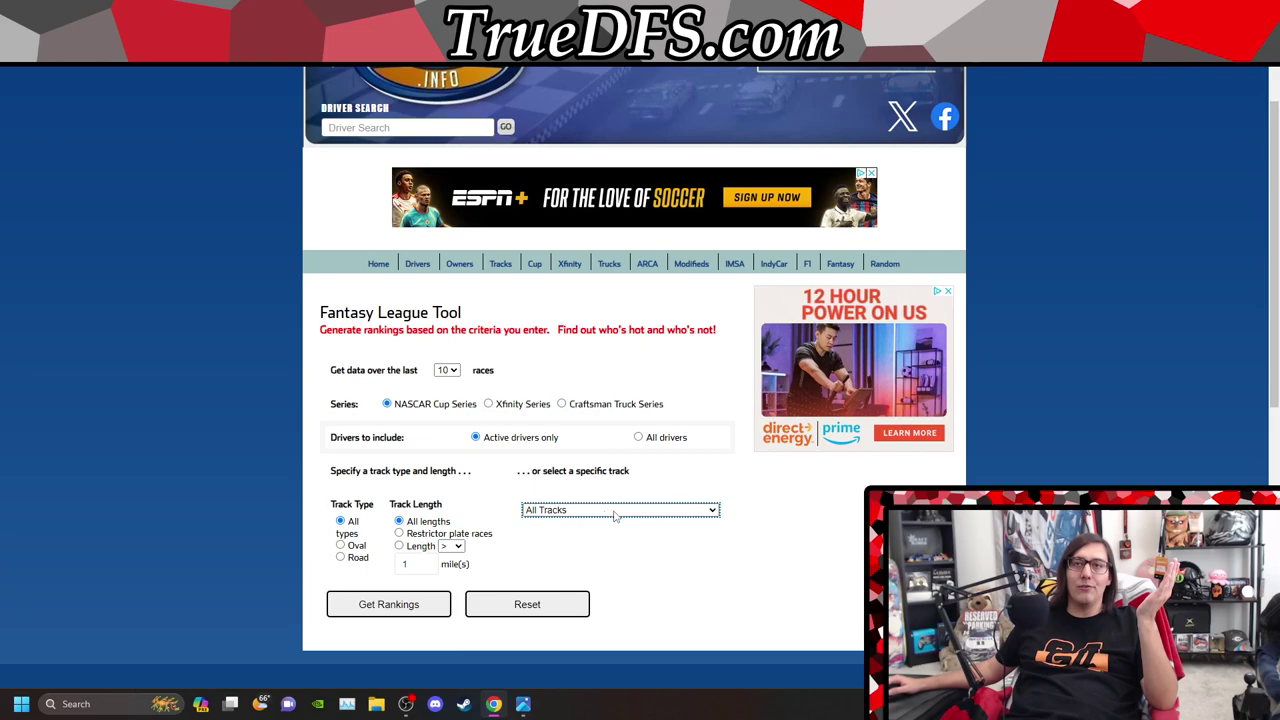
{"action": "left_click", "coordinate": [340, 557]}
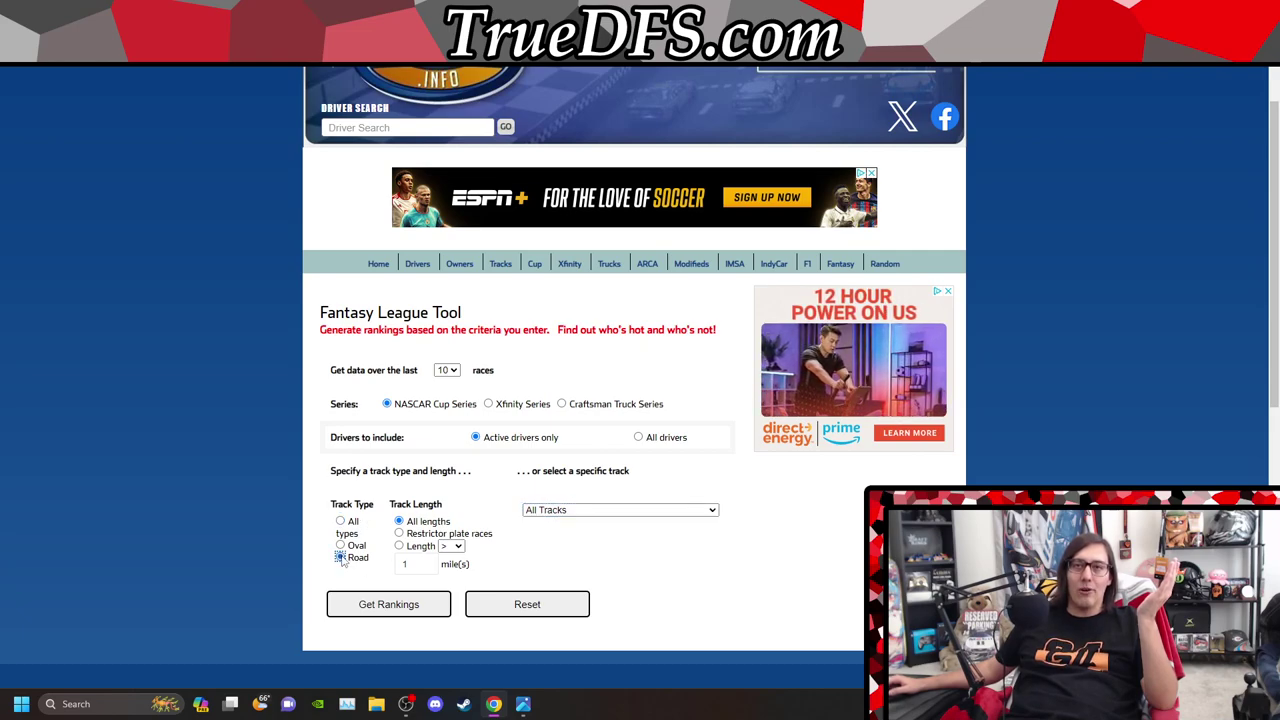
{"action": "left_click", "coordinate": [434, 608]}
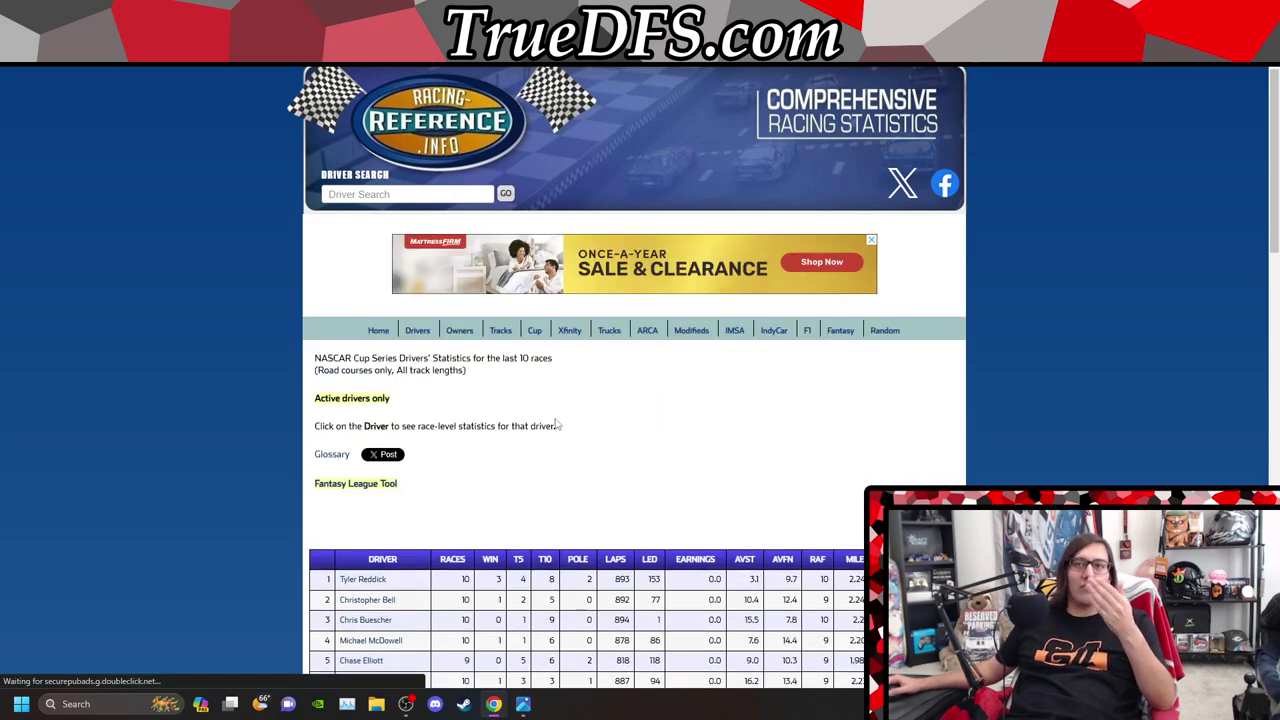
Sort the road course rankings by top-five finishes and open Chase Elliott's race-level statistics
{"action": "scroll", "coordinate": [557, 425], "scroll_direction": "down", "scroll_amount": 1}
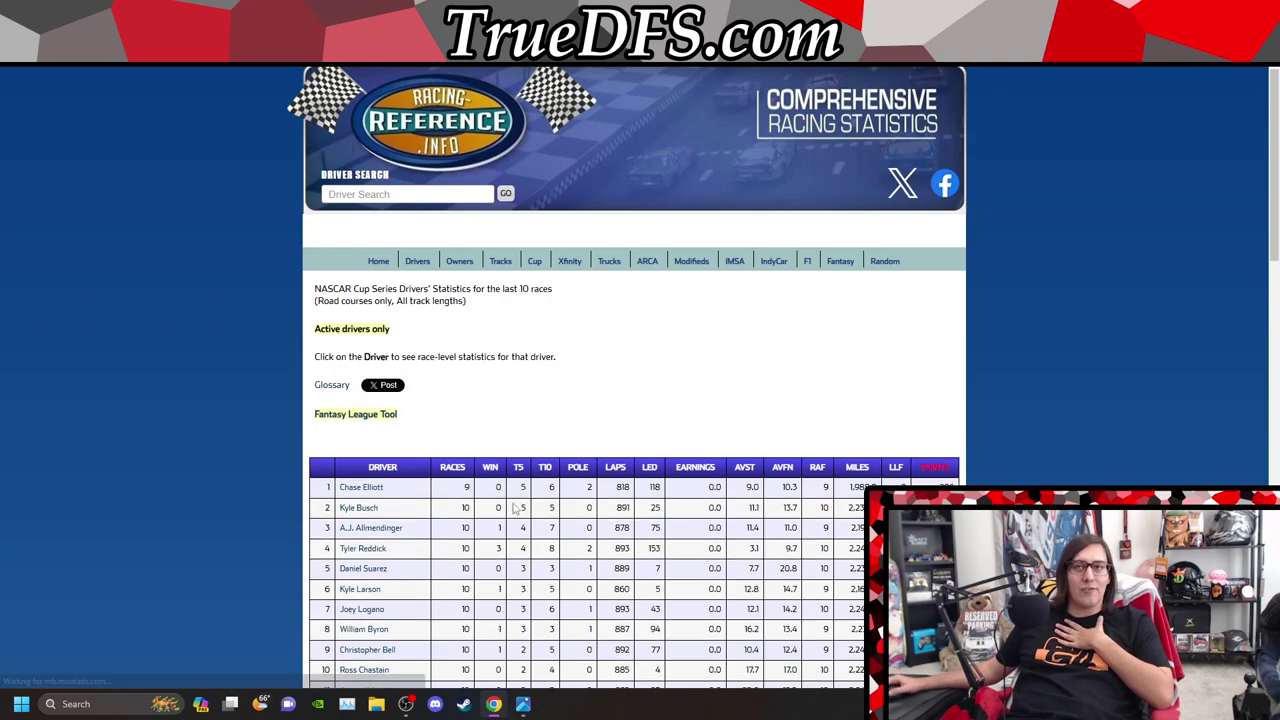
{"action": "scroll", "coordinate": [516, 508], "scroll_direction": "down", "scroll_amount": 2}
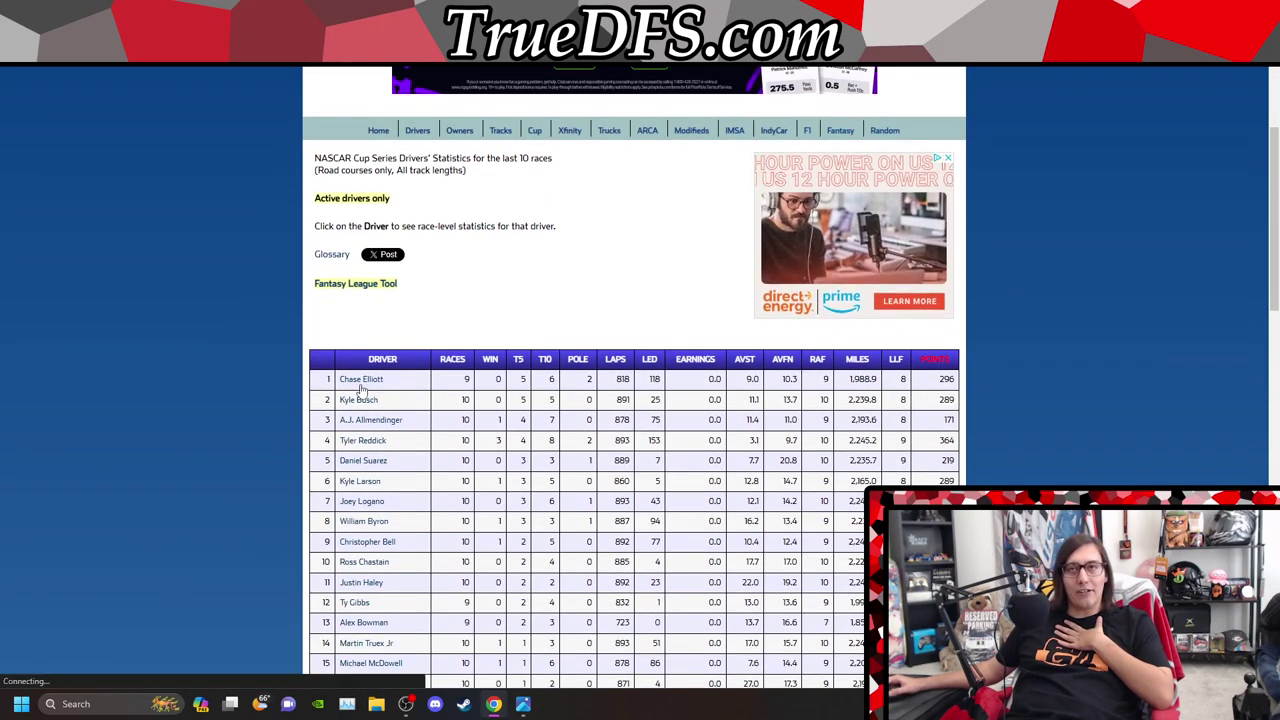
{"action": "right_click", "coordinate": [362, 382]}
{"action": "left_click", "coordinate": [400, 417]}
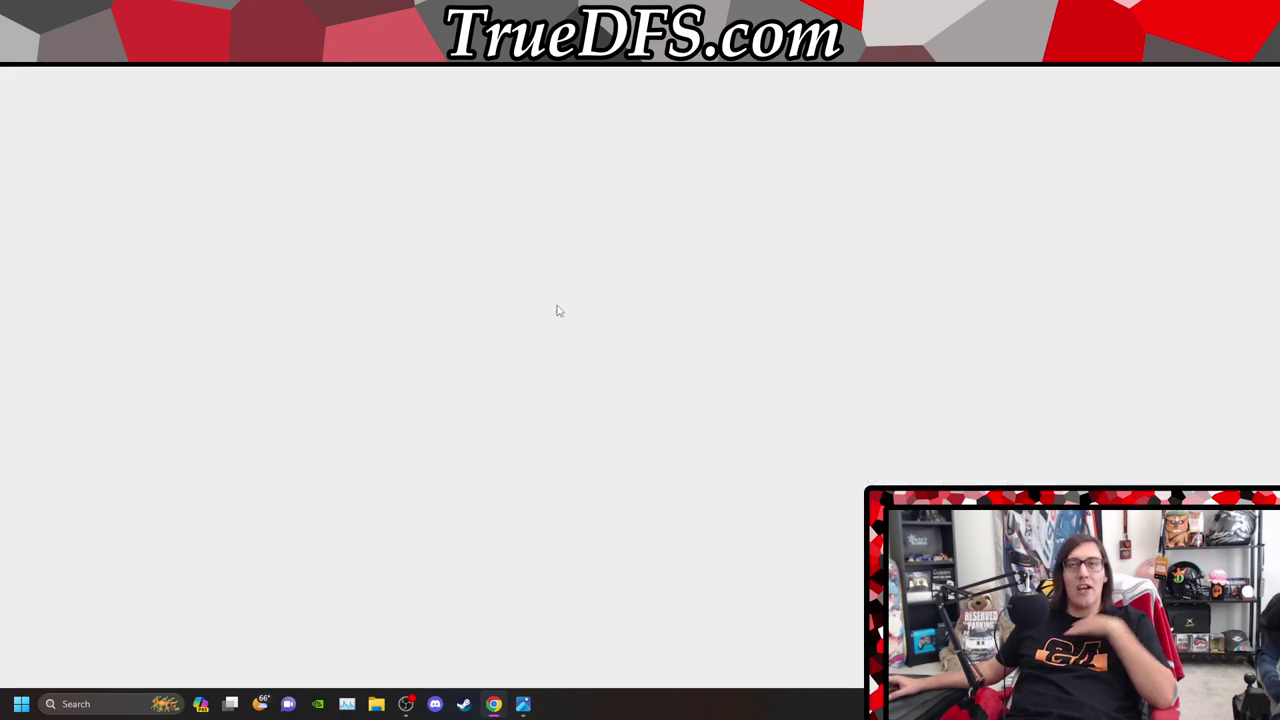
{"action": "scroll", "coordinate": [578, 448], "scroll_direction": "down", "scroll_amount": 1}
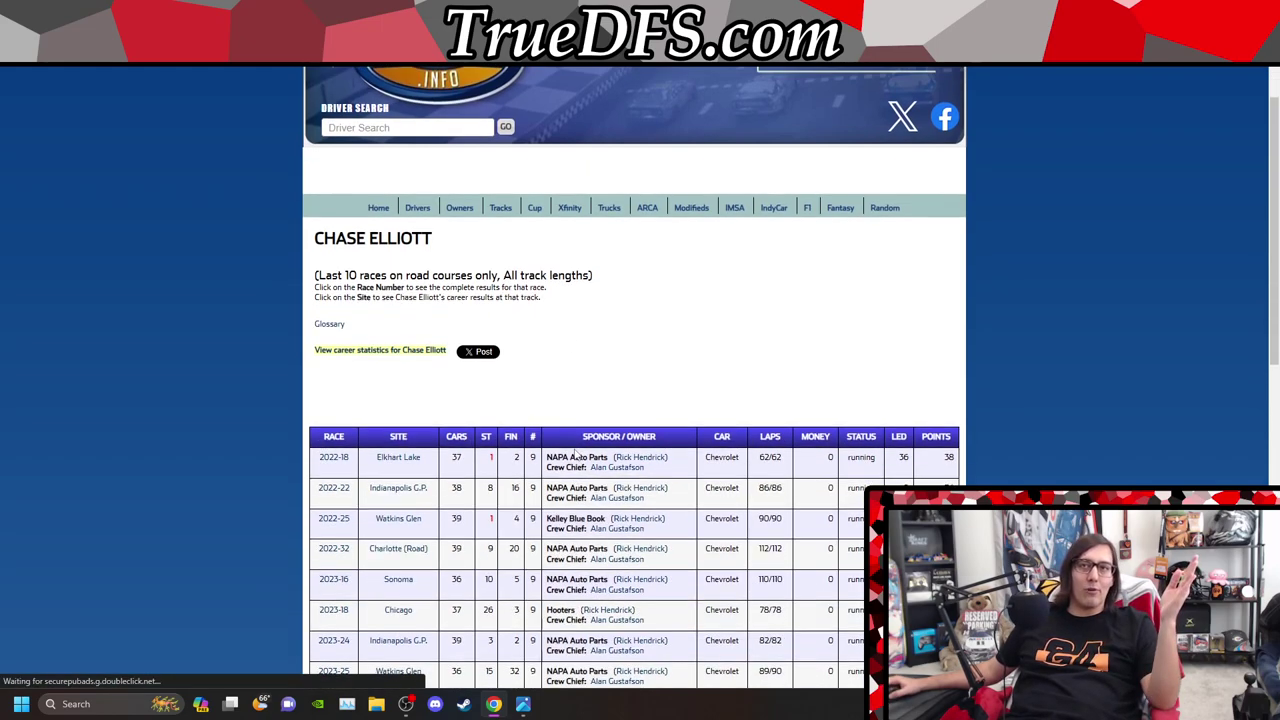
{"action": "scroll", "coordinate": [576, 455], "scroll_direction": "down", "scroll_amount": 1}
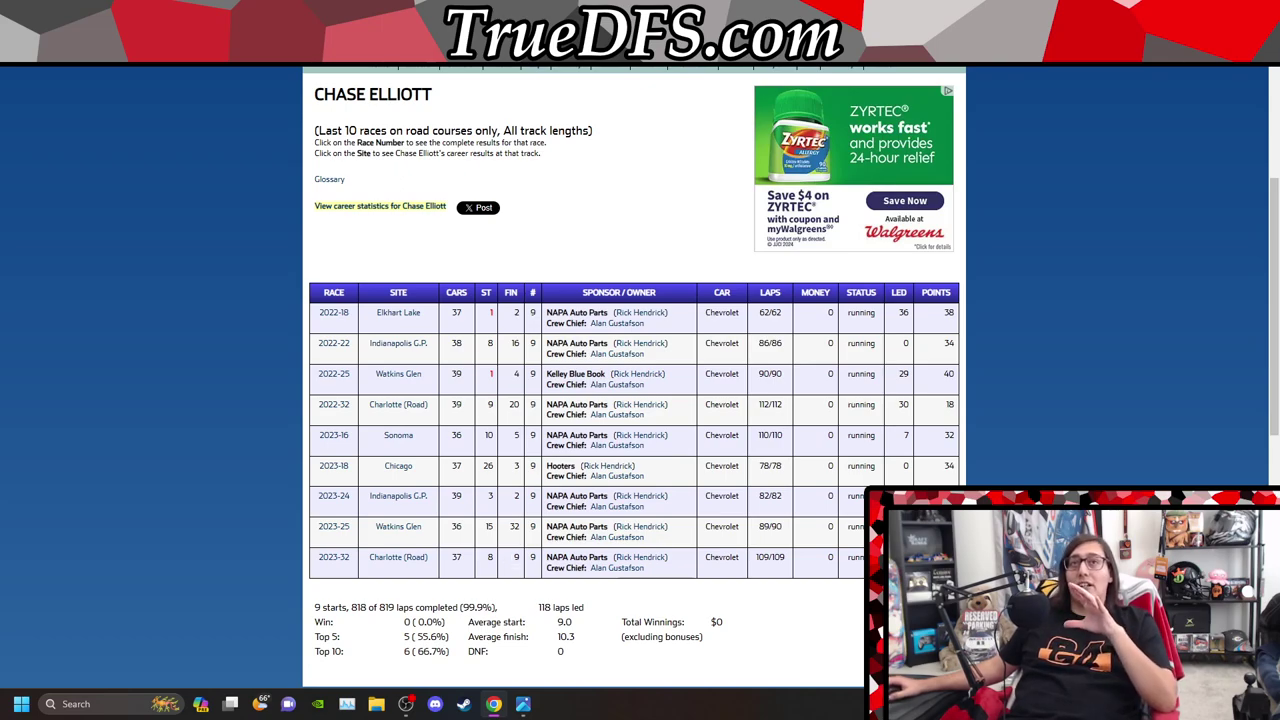
Return to the driver rankings and open A.J. Allmendinger's race-level road course statistics in a new tab
{"action": "key", "text": "alt+Left"}
{"action": "scroll", "coordinate": [530, 200], "scroll_direction": "down", "scroll_amount": 2}
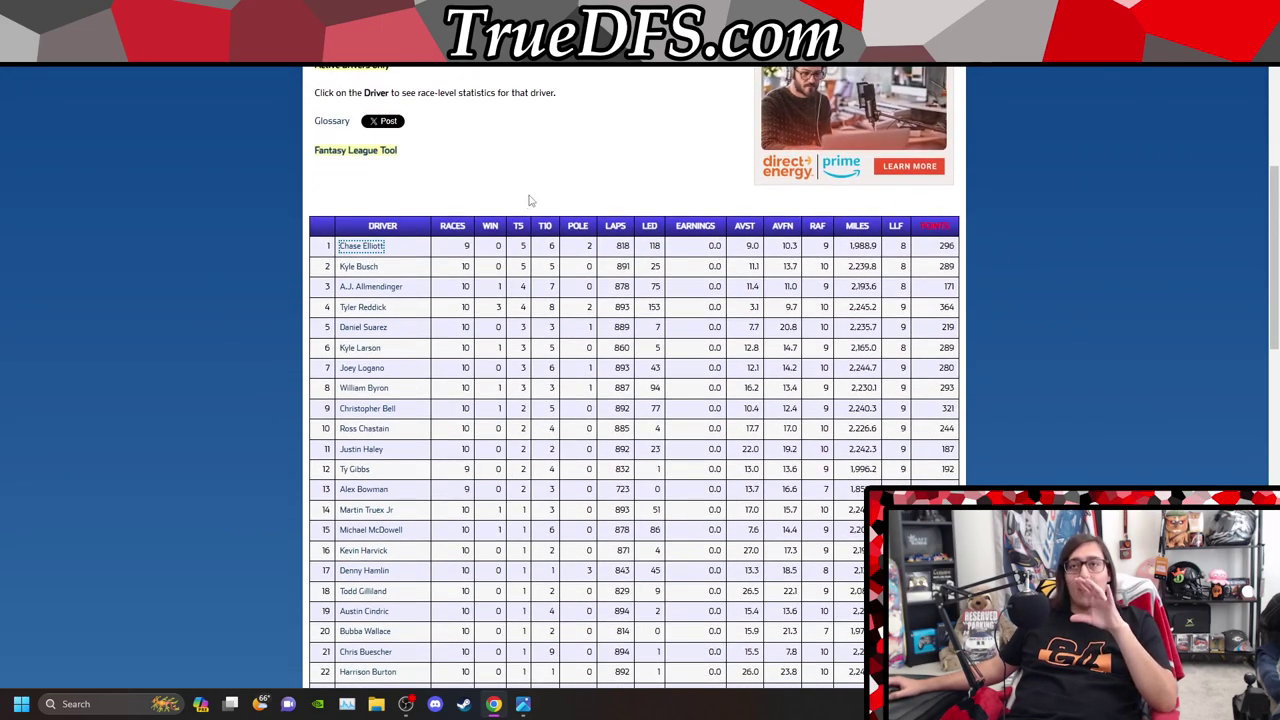
{"action": "right_click", "coordinate": [388, 288]}
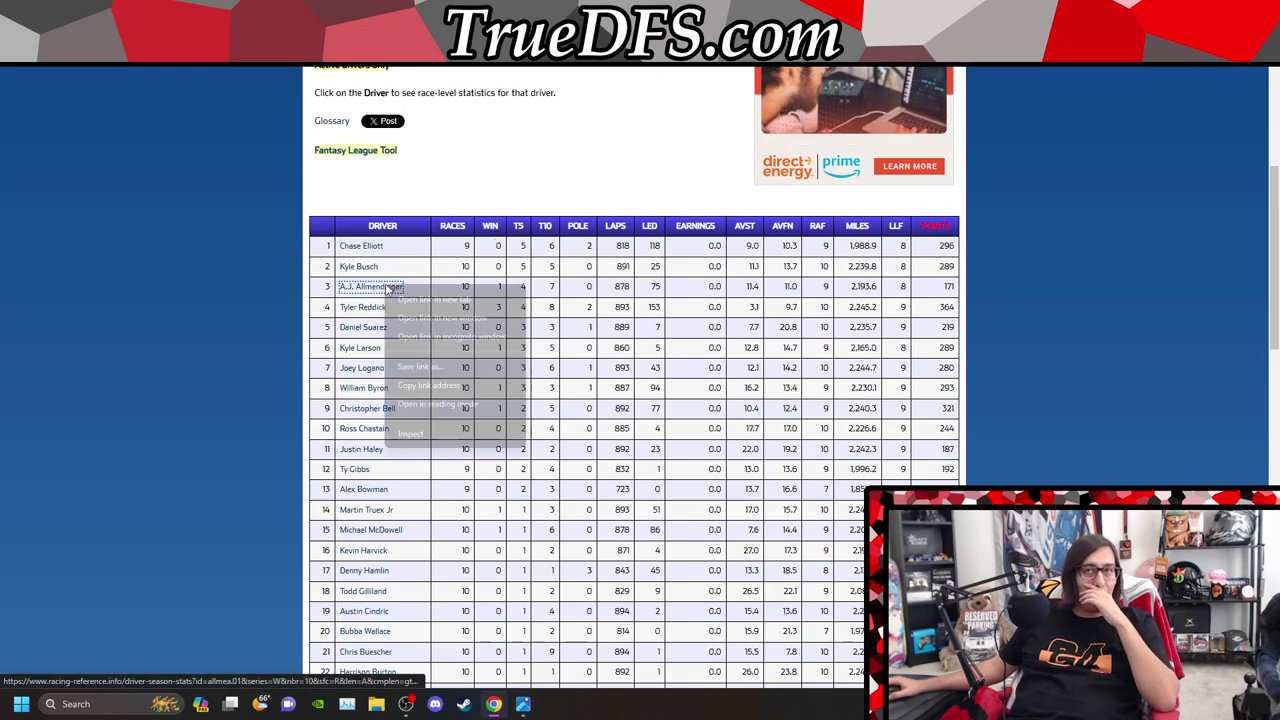
{"action": "left_click", "coordinate": [420, 299]}
{"action": "key", "text": "ctrl+Tab"}
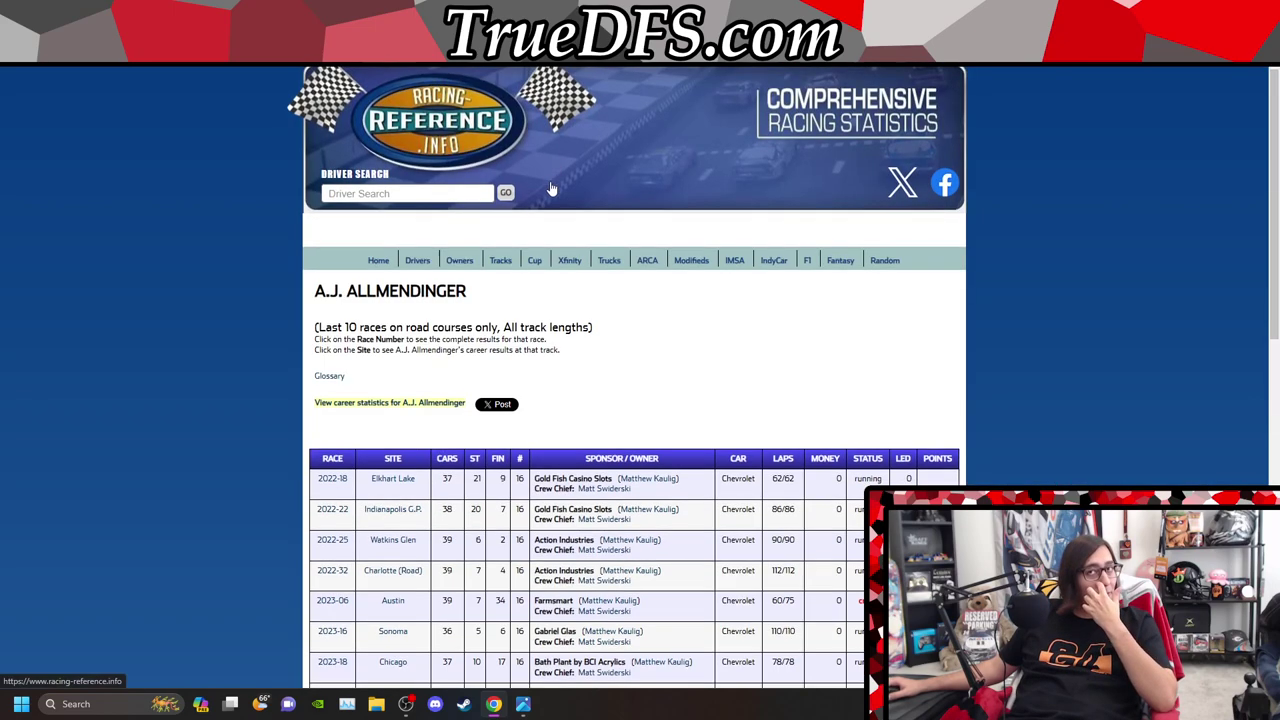
{"action": "scroll", "coordinate": [551, 184], "scroll_direction": "down", "scroll_amount": 2}
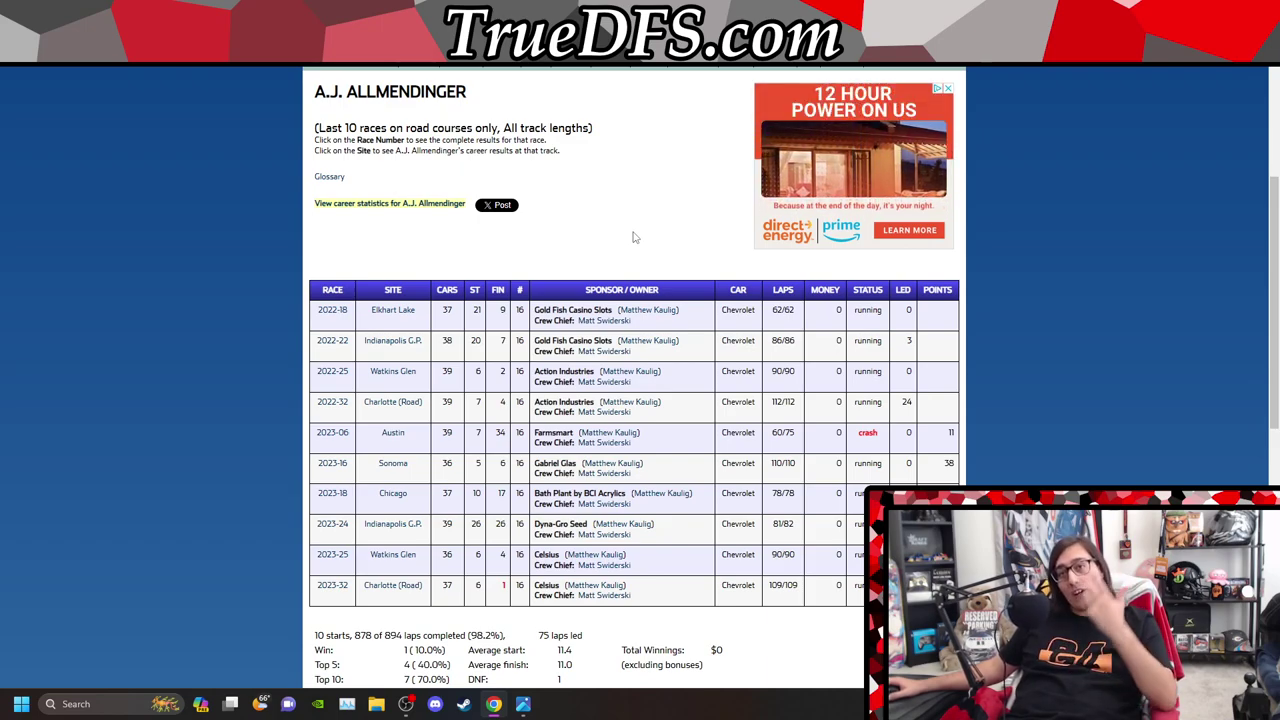
Examine A.J. Allmendinger's starting and finishing positions in his Charlotte road course, Watkins Glen, Chicago and Sonoma races
{"action": "double_click", "coordinate": [478, 585]}
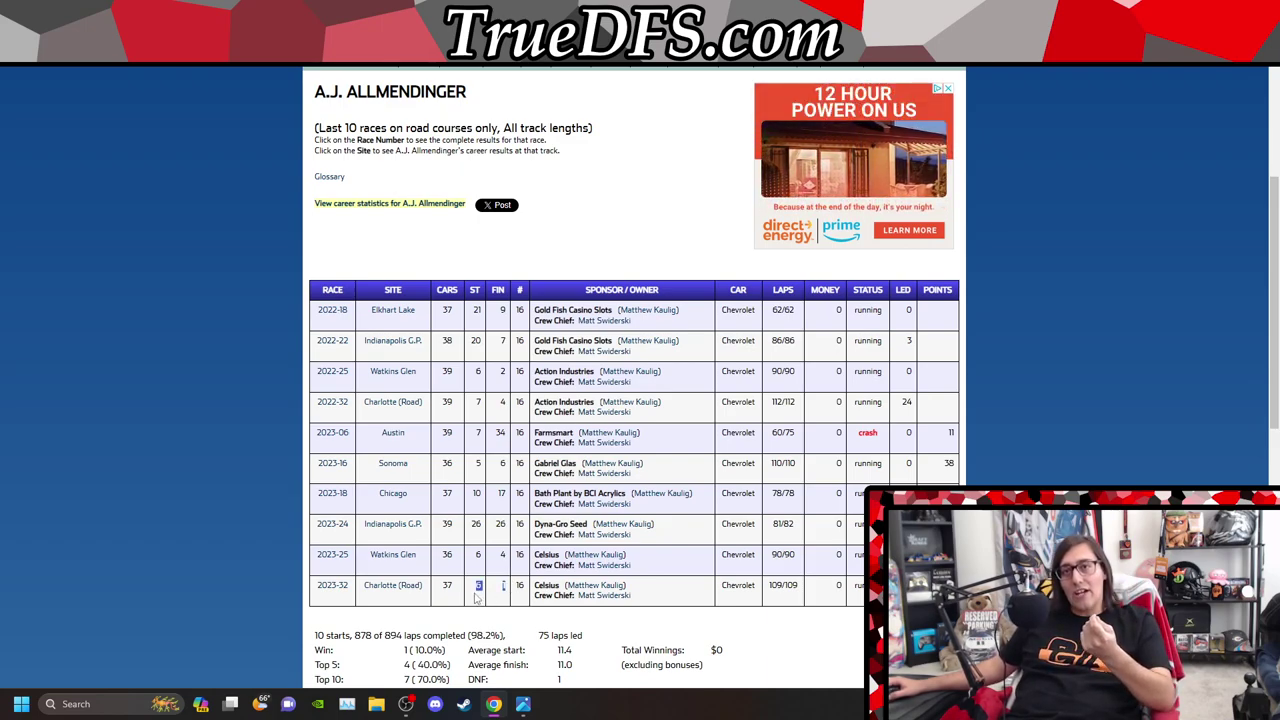
{"action": "double_click", "coordinate": [502, 554]}
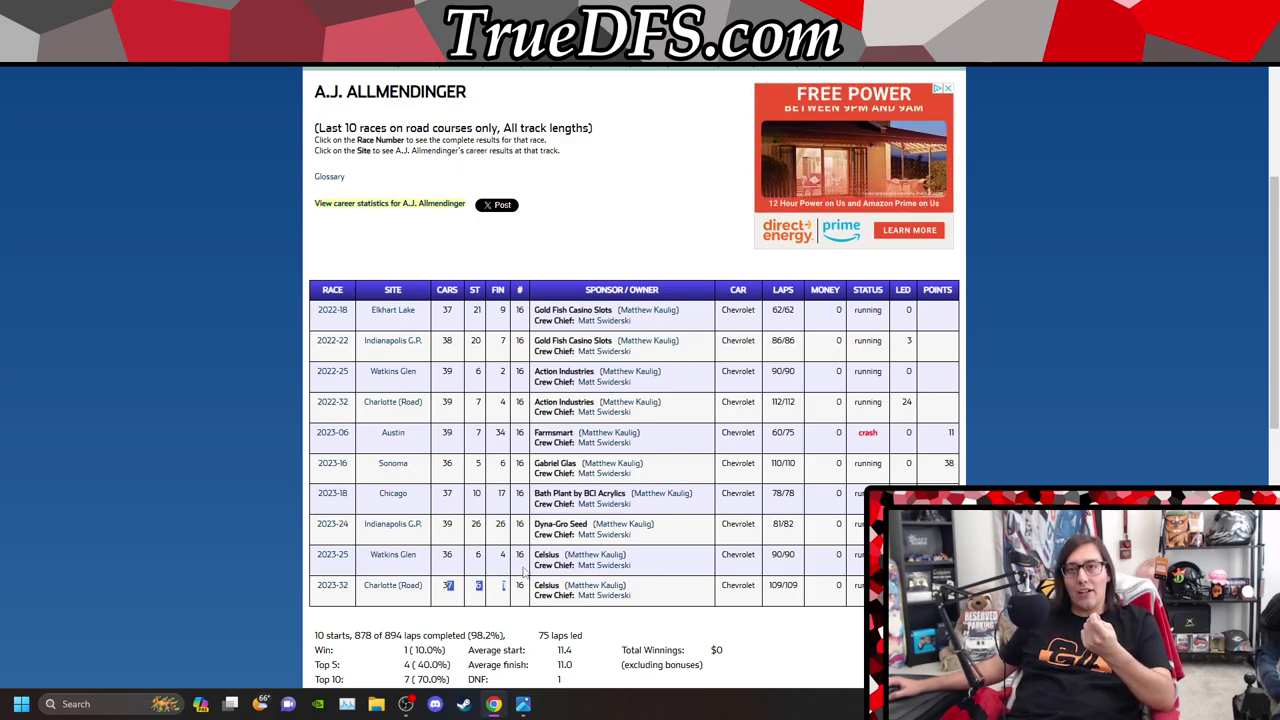
{"action": "double_click", "coordinate": [500, 493]}
{"action": "left_click", "coordinate": [519, 462]}
{"action": "left_click_drag", "start_coordinate": [519, 462], "coordinate": [474, 464]}
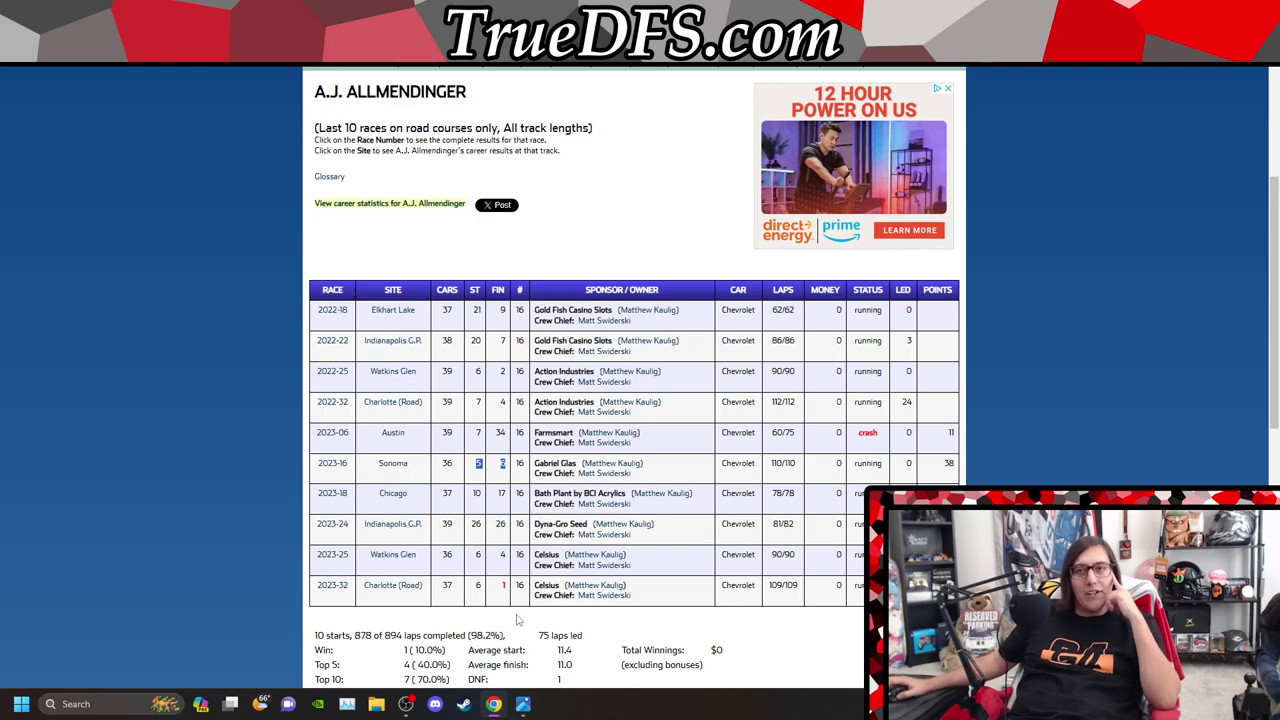
{"action": "left_click_drag", "start_coordinate": [508, 592], "coordinate": [470, 590]}
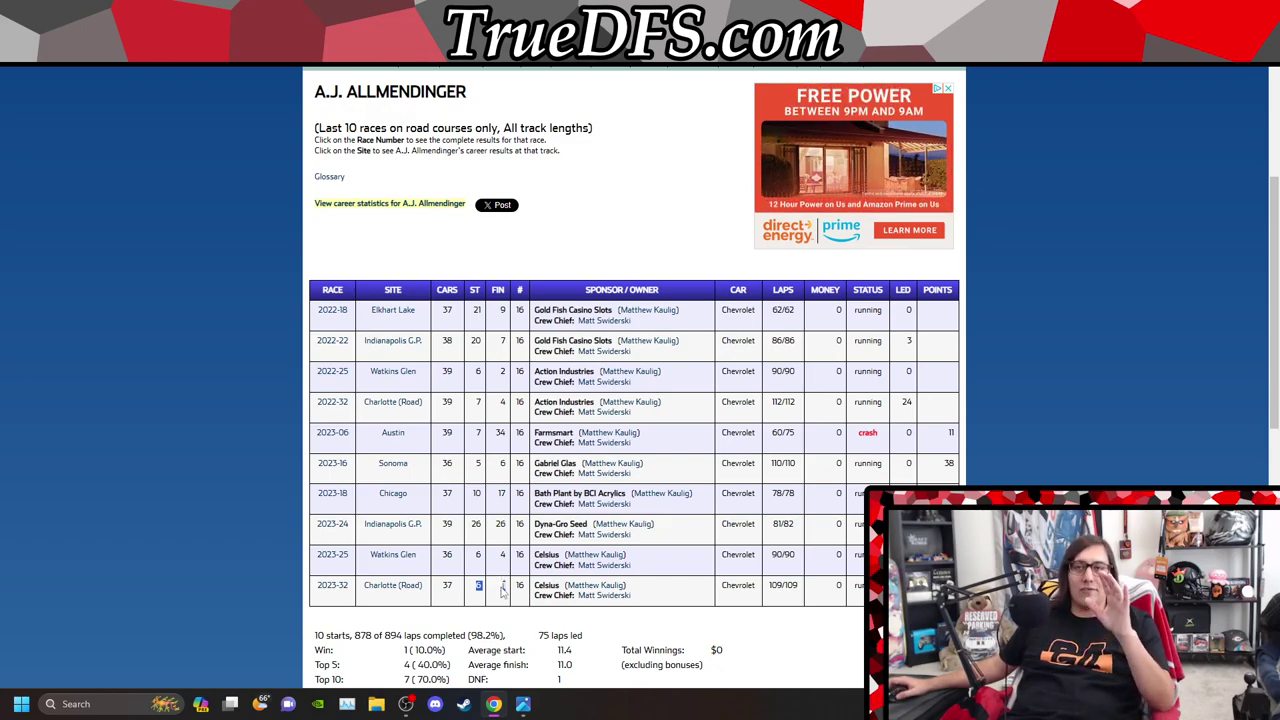
{"action": "left_click", "coordinate": [483, 603]}
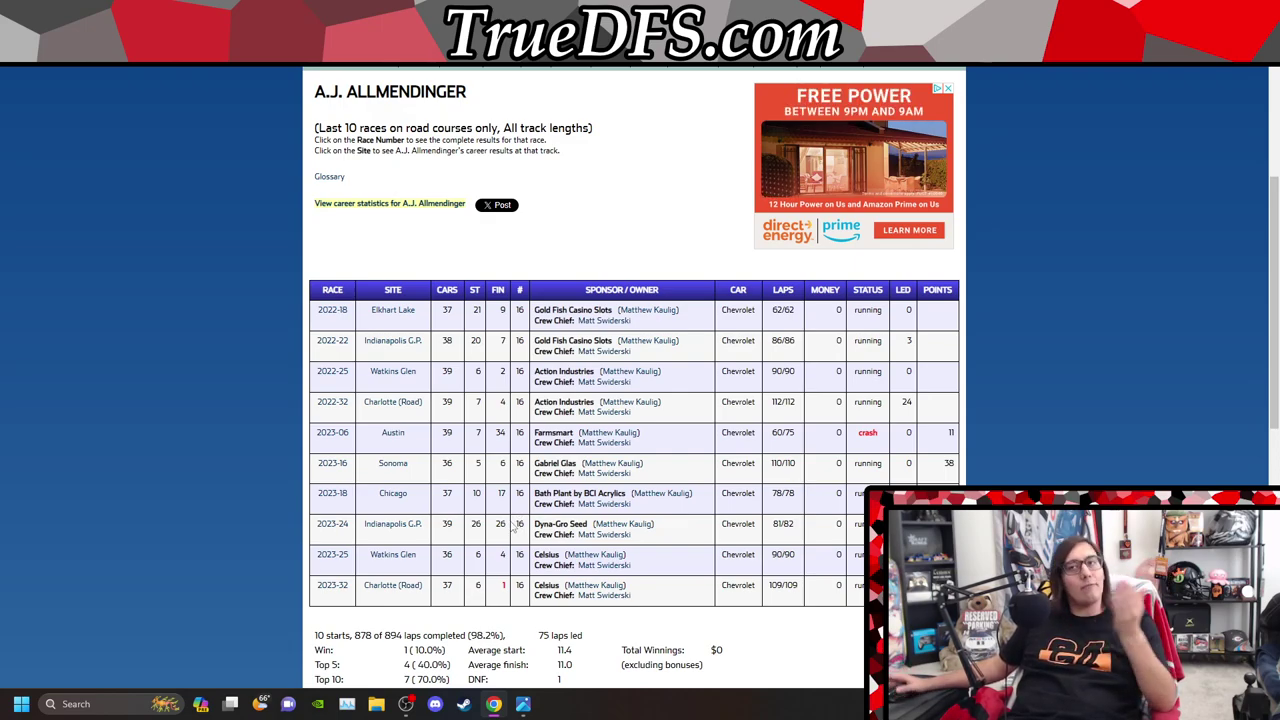
{"action": "scroll", "coordinate": [513, 532], "scroll_direction": "up", "scroll_amount": 1}
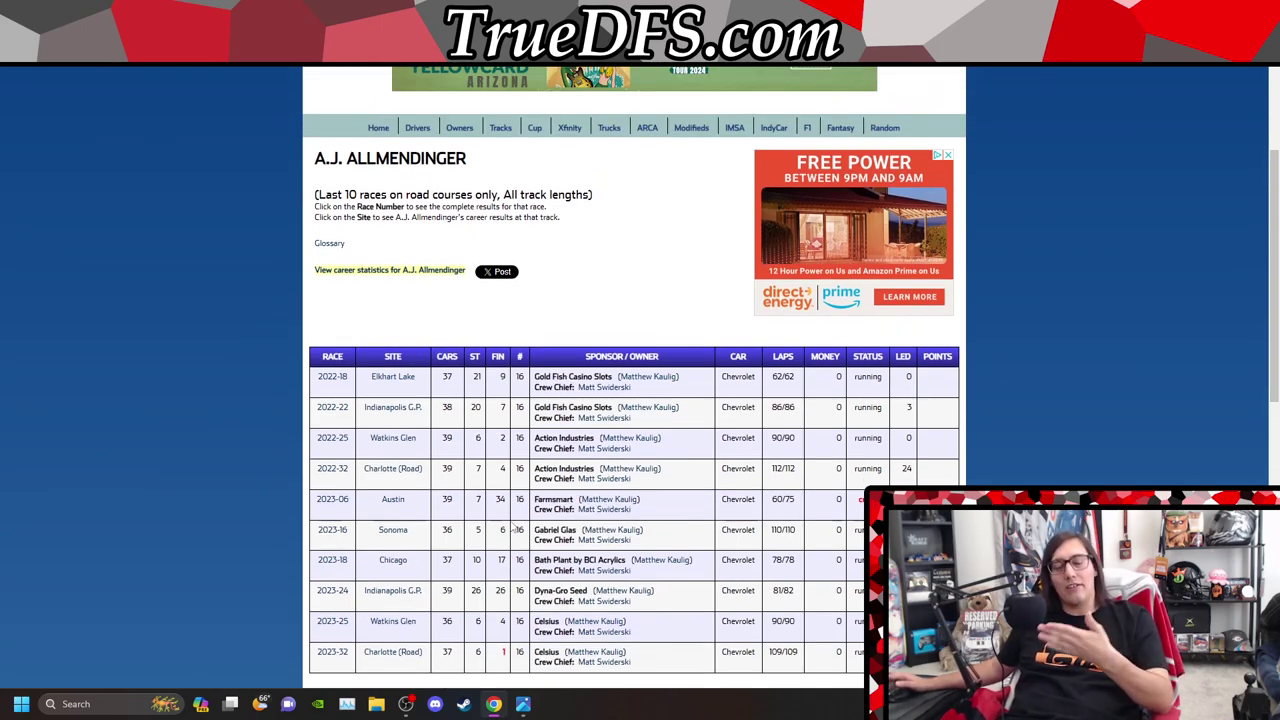
{"action": "scroll", "coordinate": [473, 524], "scroll_direction": "down", "scroll_amount": 1}
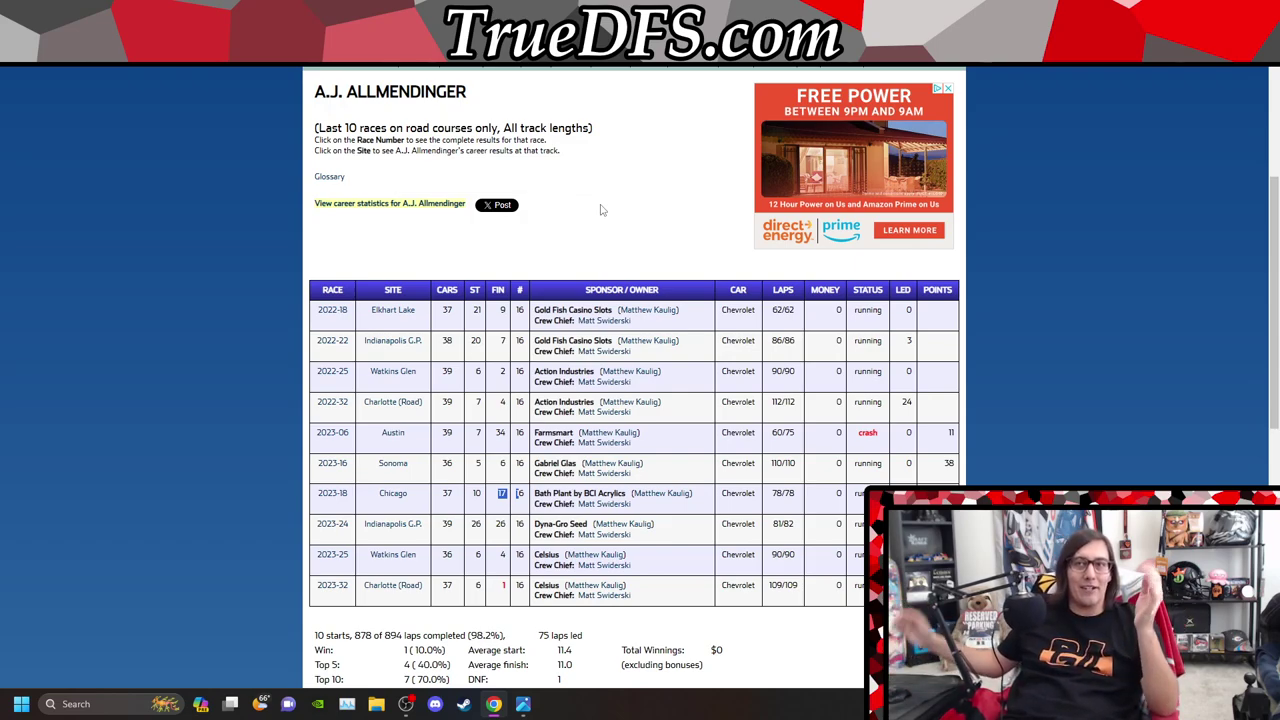
{"action": "left_click_drag", "start_coordinate": [475, 463], "coordinate": [524, 468]}
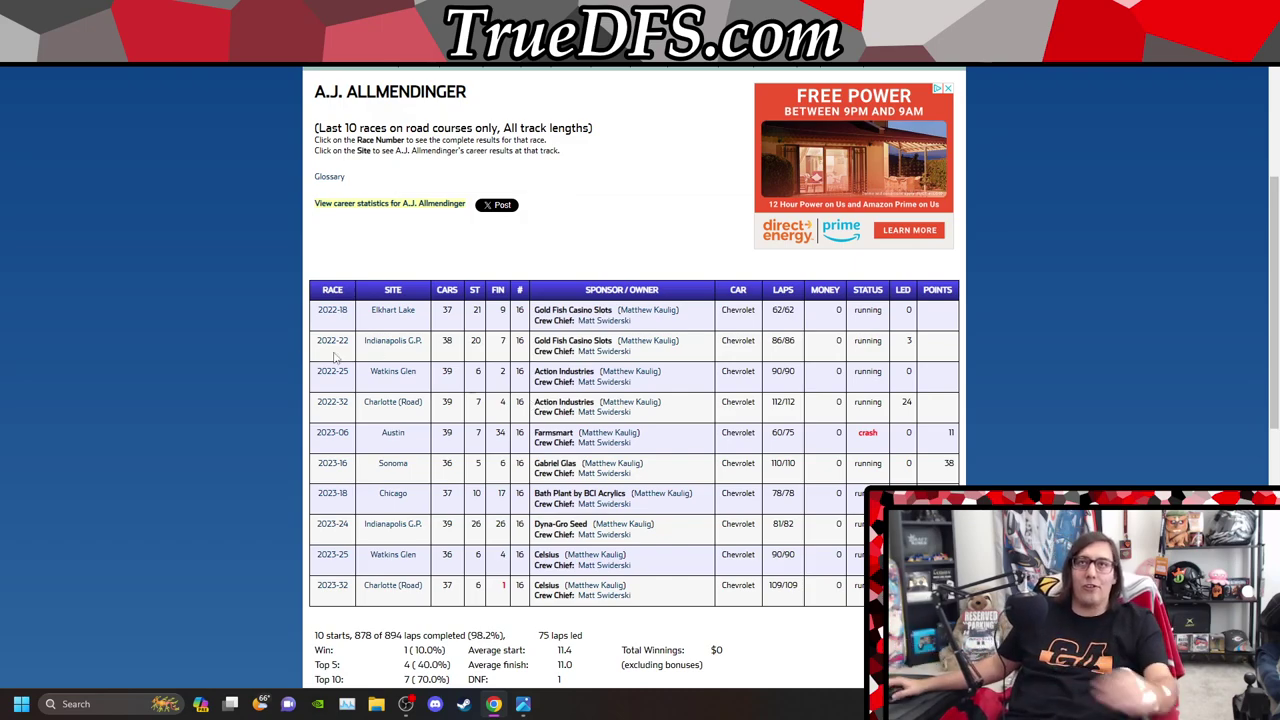
Switch to the Track Groups spreadsheet and fill the COTA, Sonoma, Chicago, Watkins Glen and ROVAL cells in the Track column with orange
{"action": "key", "text": "alt+Tab"}
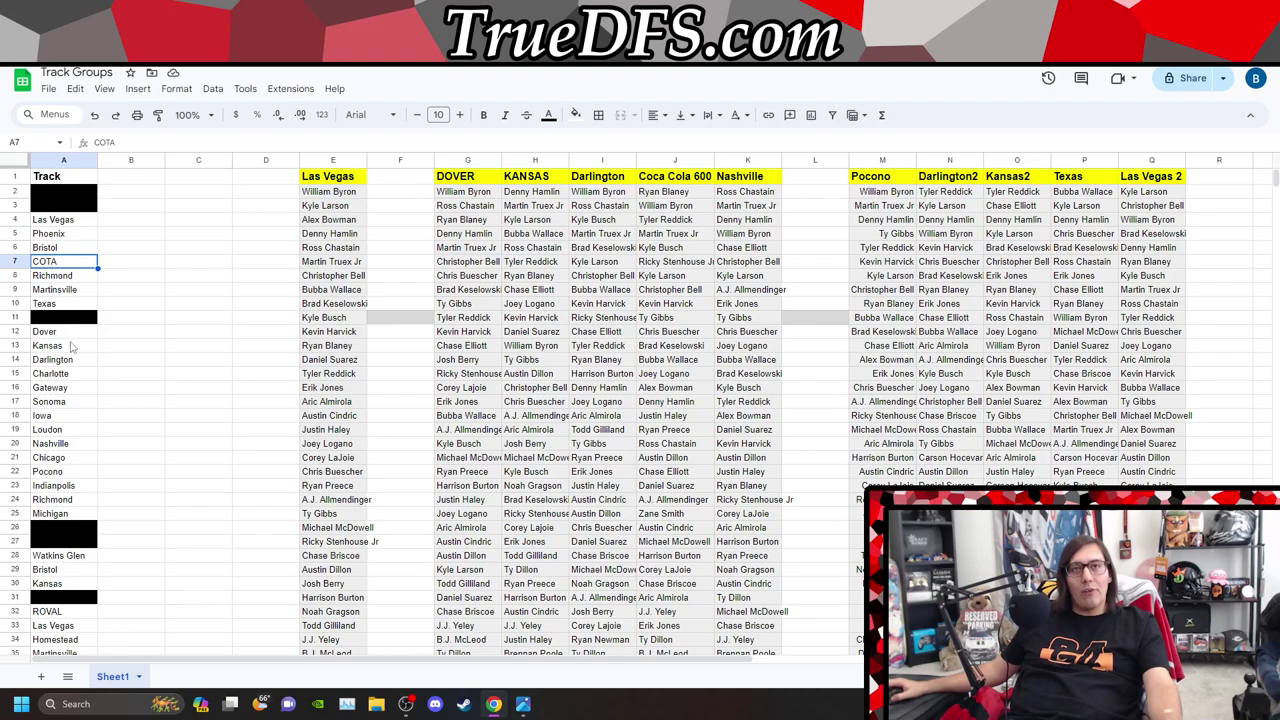
{"action": "left_click", "coordinate": [73, 402]}
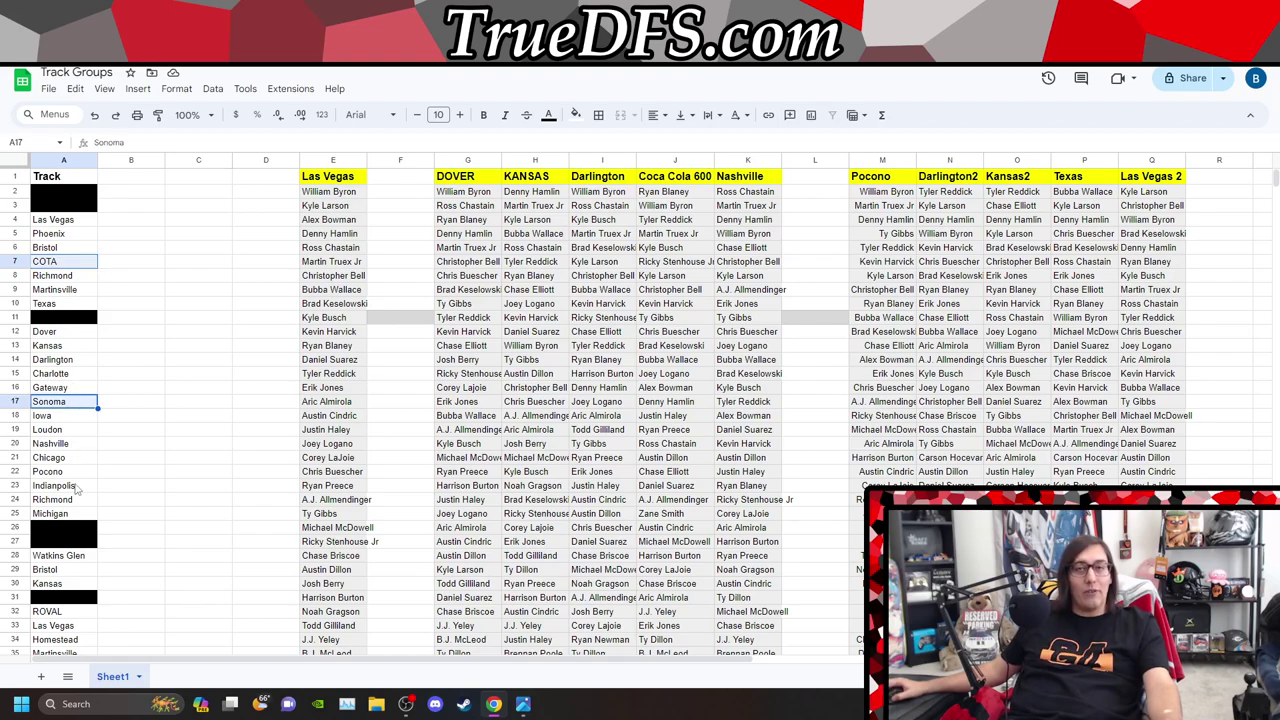
{"action": "scroll", "coordinate": [76, 487], "scroll_direction": "down", "scroll_amount": 1}
{"action": "left_click", "coordinate": [80, 528]}
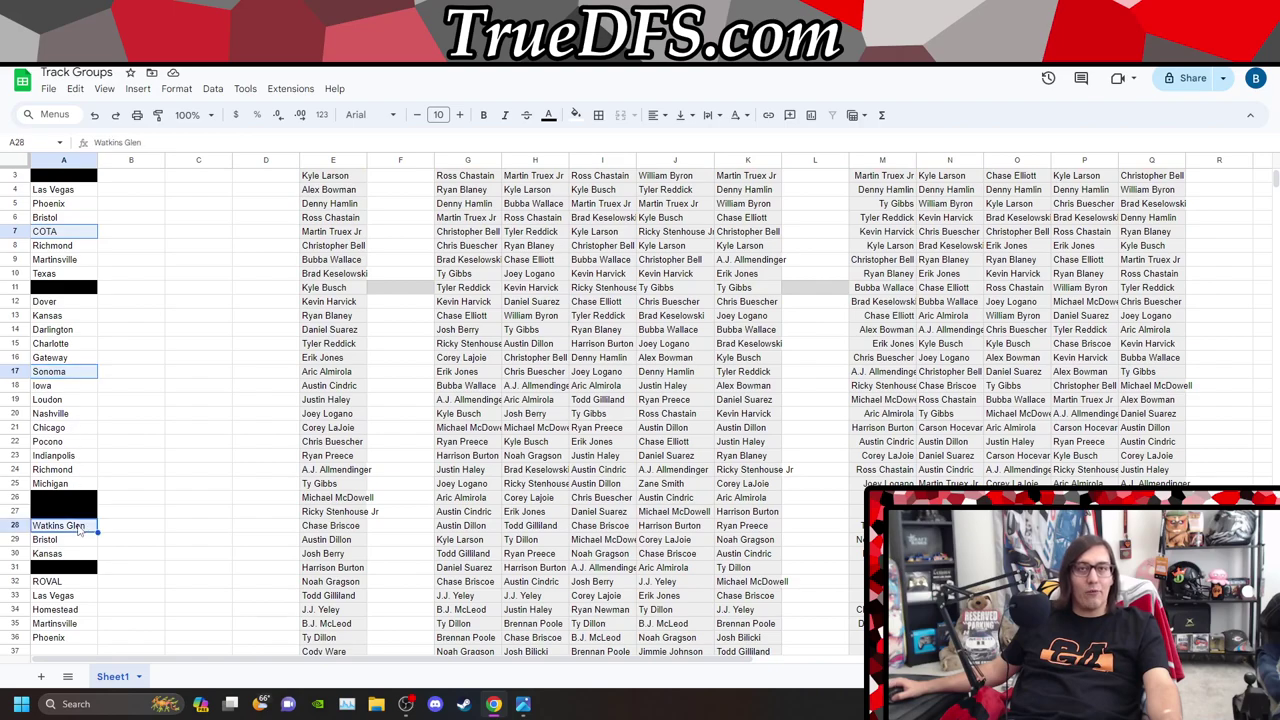
{"action": "left_click", "coordinate": [73, 585]}
{"action": "scroll", "coordinate": [73, 588], "scroll_direction": "down", "scroll_amount": 1}
{"action": "scroll", "coordinate": [99, 462], "scroll_direction": "up", "scroll_amount": 2}
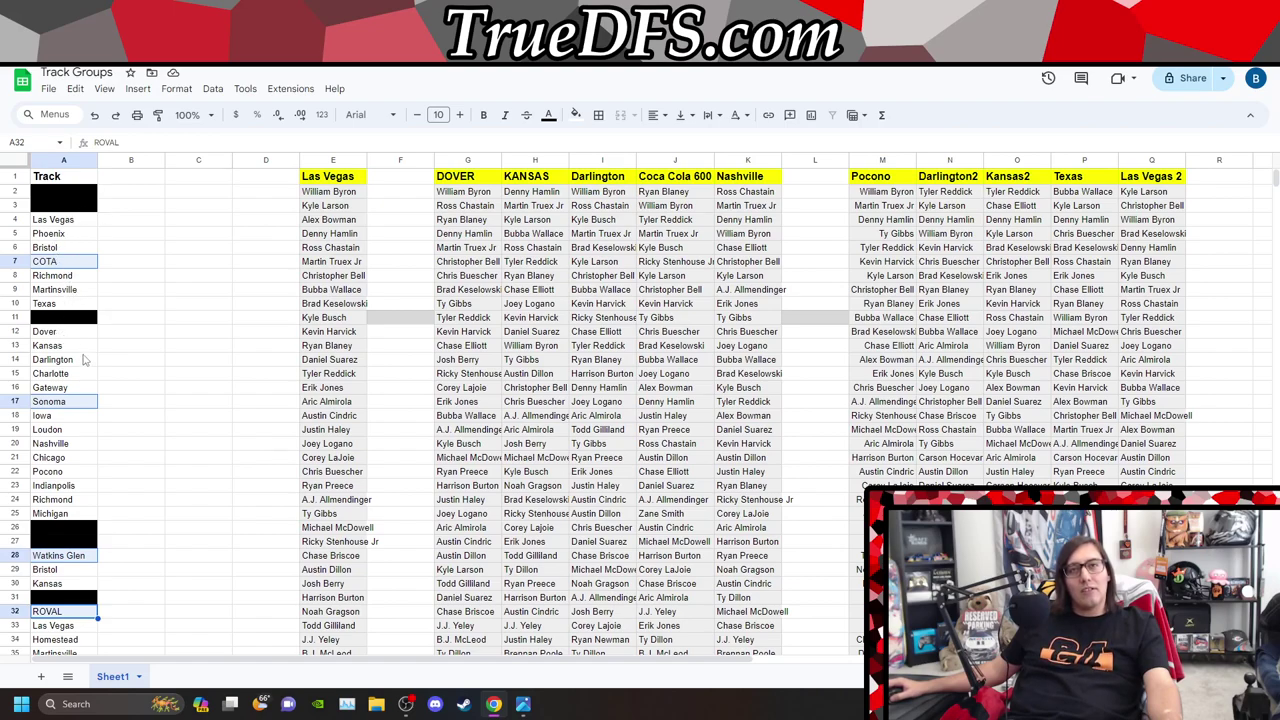
{"action": "left_click", "coordinate": [68, 457], "text": "ctrl"}
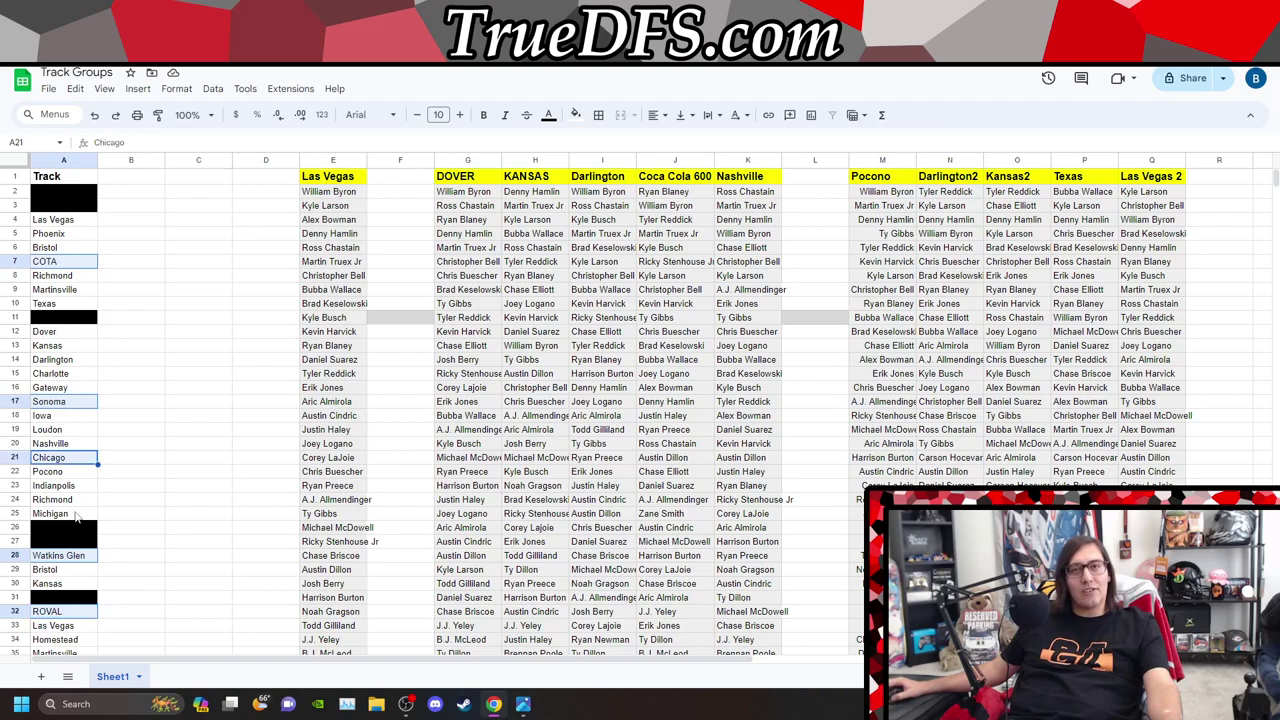
{"action": "scroll", "coordinate": [75, 520], "scroll_direction": "down", "scroll_amount": 4}
{"action": "scroll", "coordinate": [70, 535], "scroll_direction": "up", "scroll_amount": 2}
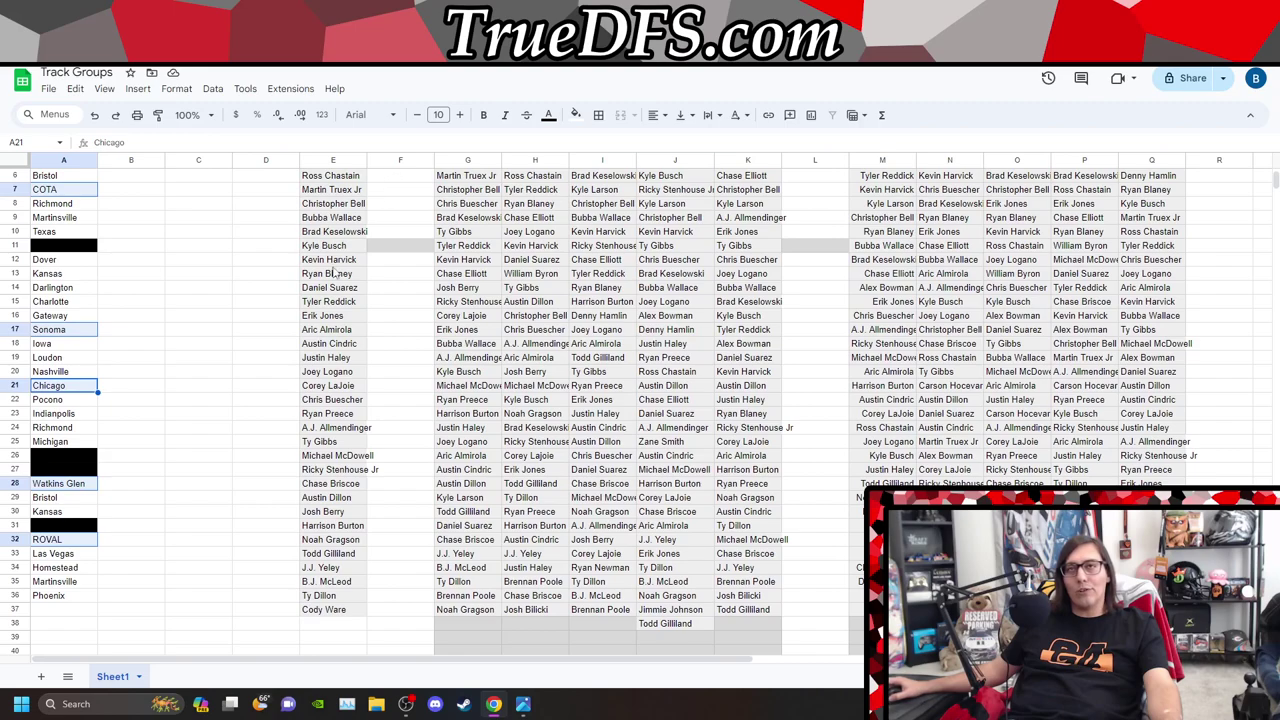
{"action": "scroll", "coordinate": [338, 270], "scroll_direction": "up", "scroll_amount": 2}
{"action": "left_click", "coordinate": [575, 114]}
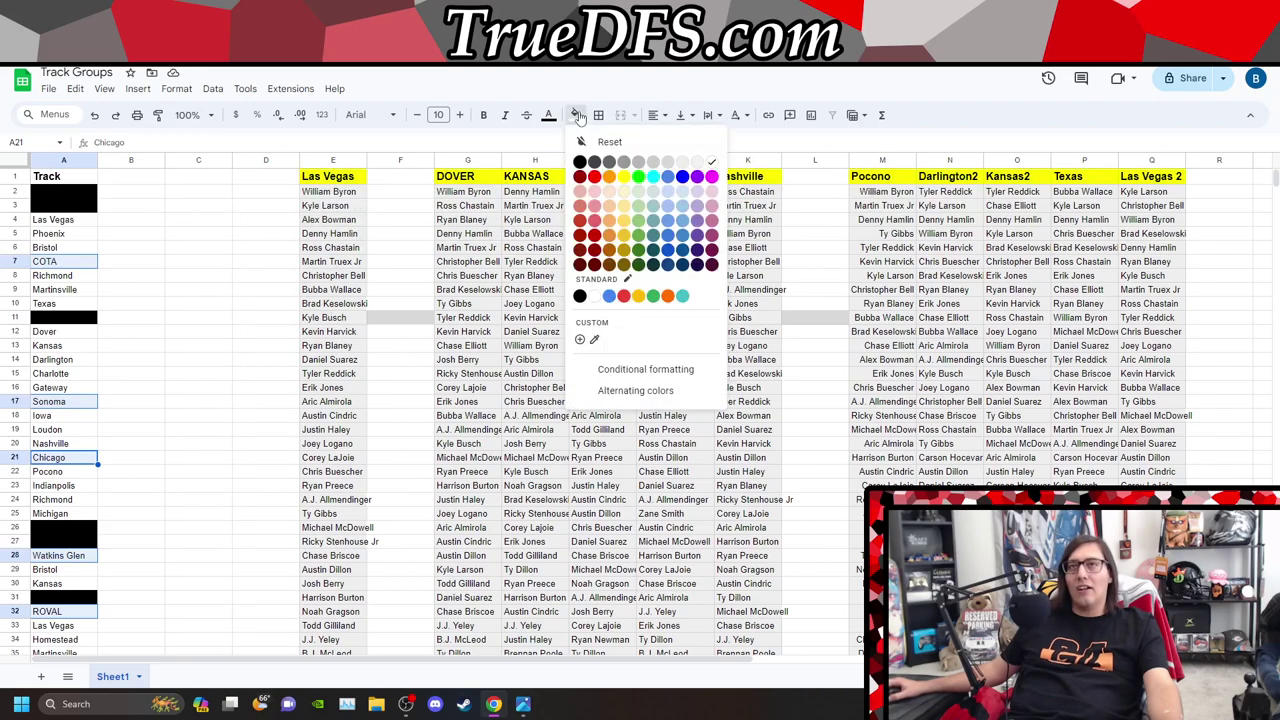
{"action": "left_click", "coordinate": [610, 177]}
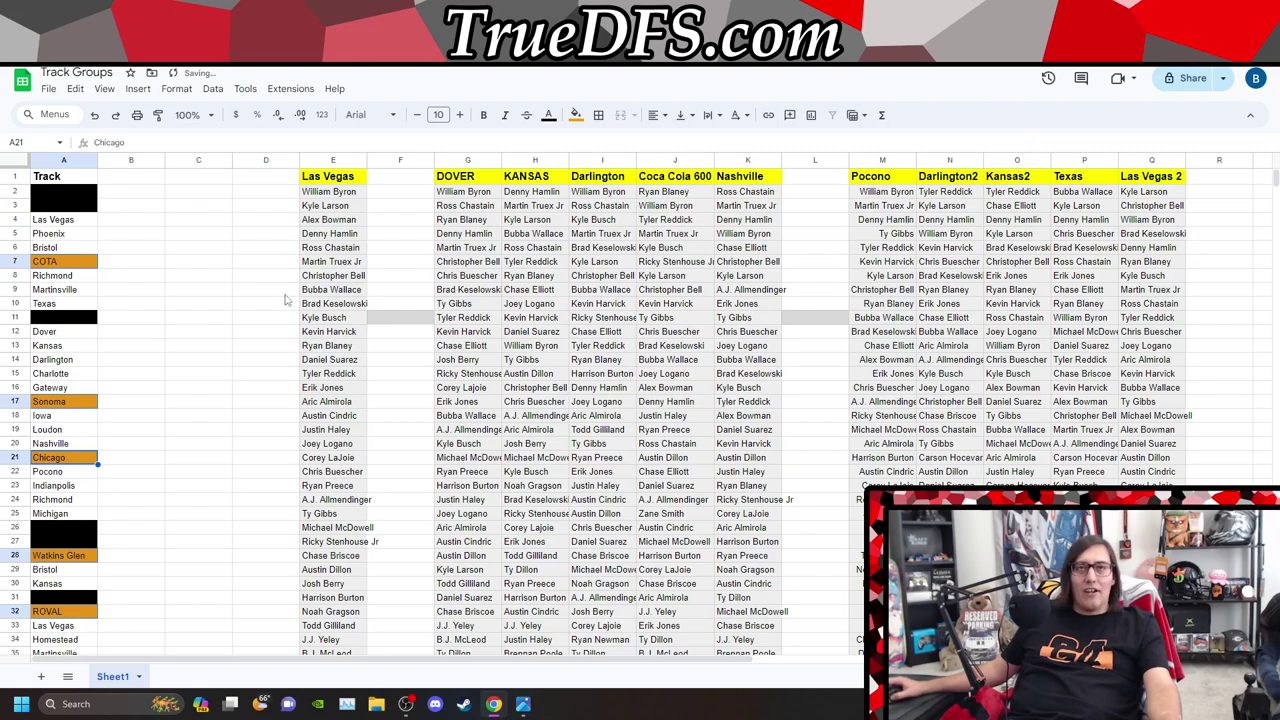
{"action": "scroll", "coordinate": [186, 302], "scroll_direction": "down", "scroll_amount": 1}
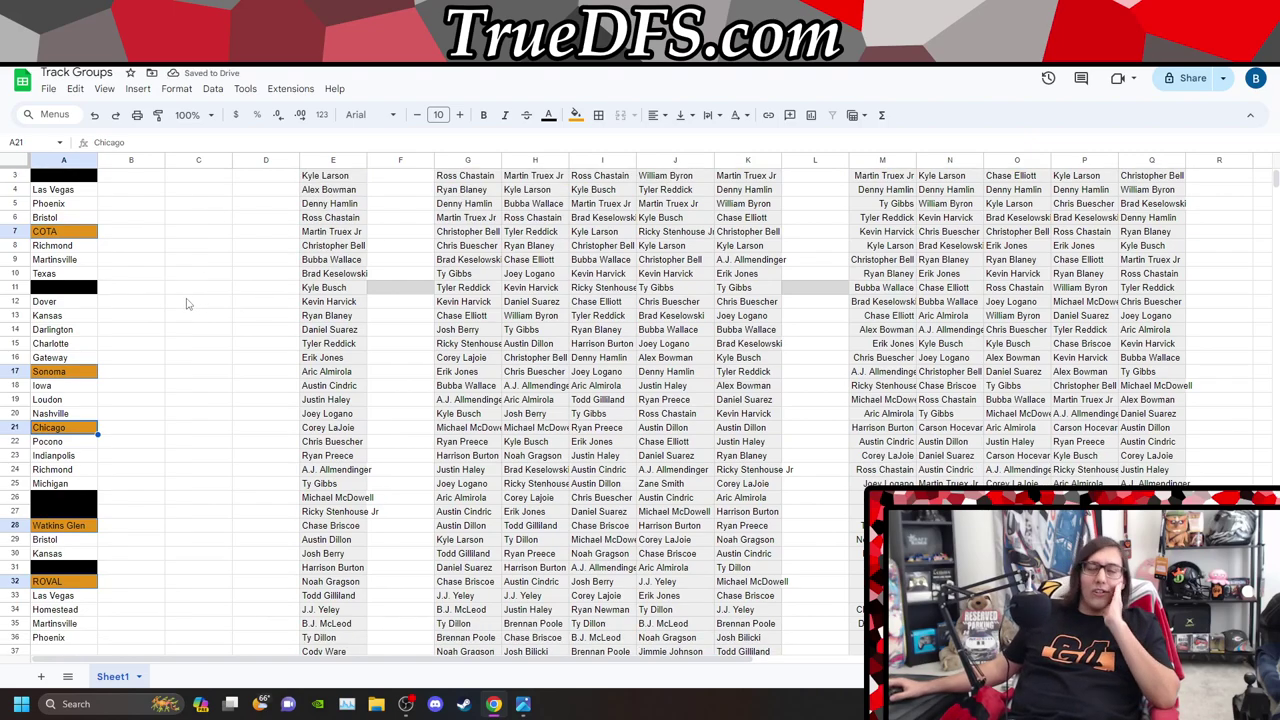
{"action": "scroll", "coordinate": [186, 302], "scroll_direction": "down", "scroll_amount": 1}
{"action": "scroll", "coordinate": [170, 450], "scroll_direction": "up", "scroll_amount": 1}
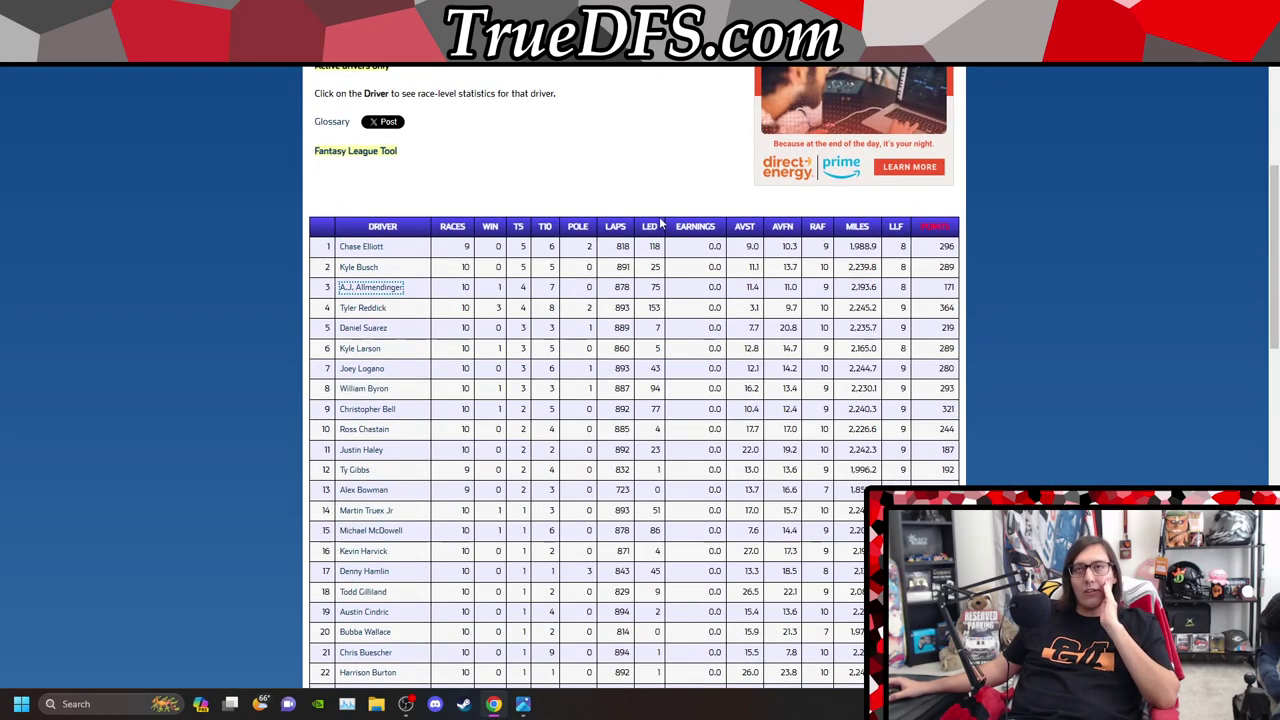
Return to the Fantasy League Tool, generate Cup Series rankings for the last 6 races on Road tracks, and sort them by top-five finishes
{"action": "scroll", "coordinate": [695, 218], "scroll_direction": "up", "scroll_amount": 2}
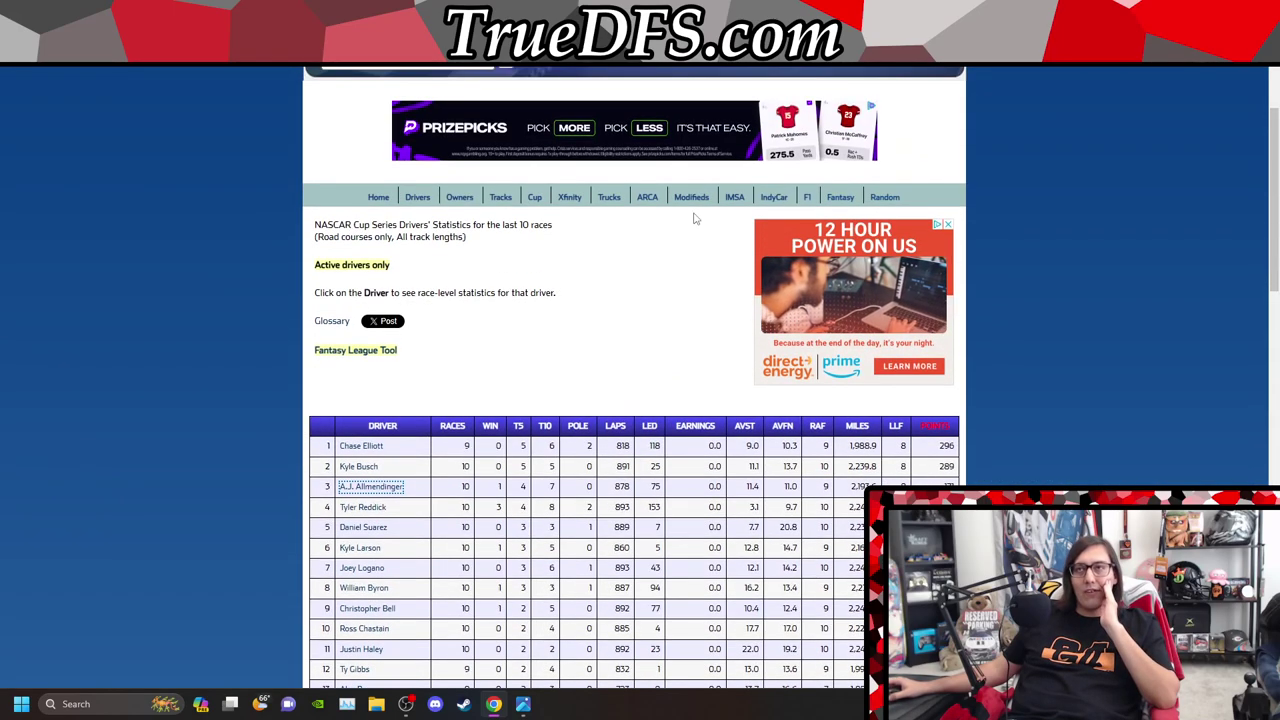
{"action": "left_click", "coordinate": [695, 218]}
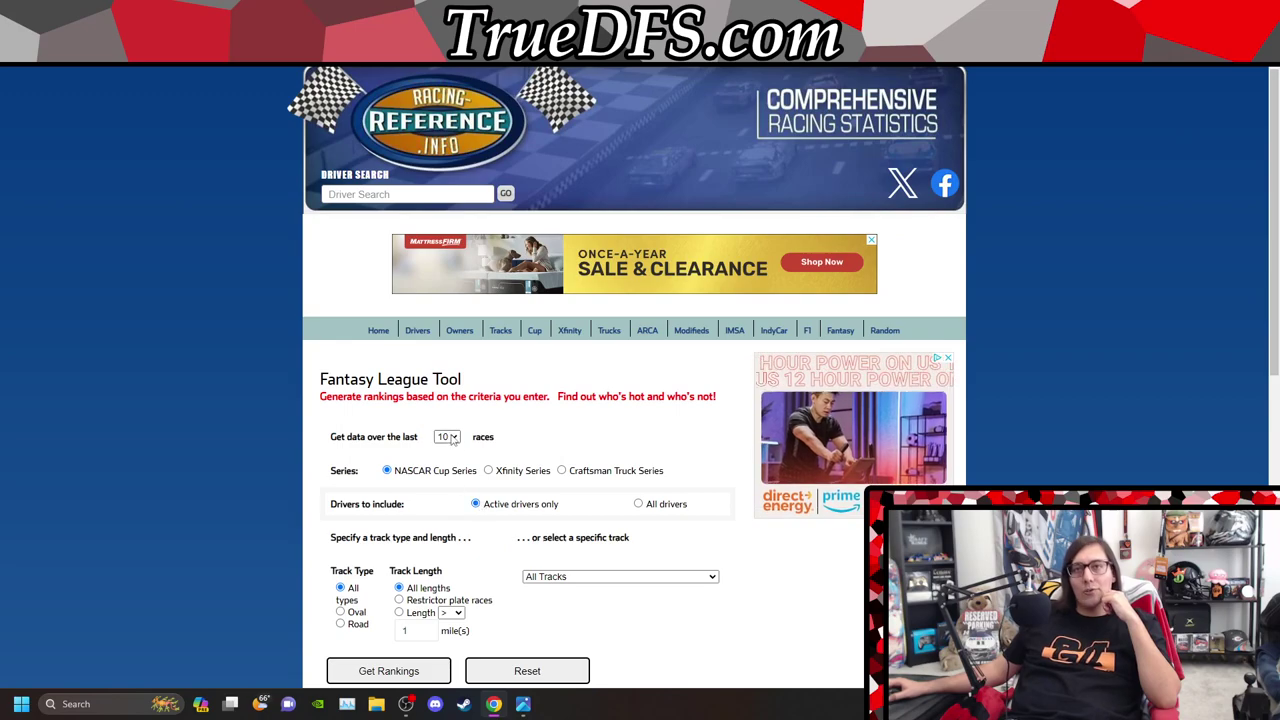
{"action": "left_click", "coordinate": [447, 437]}
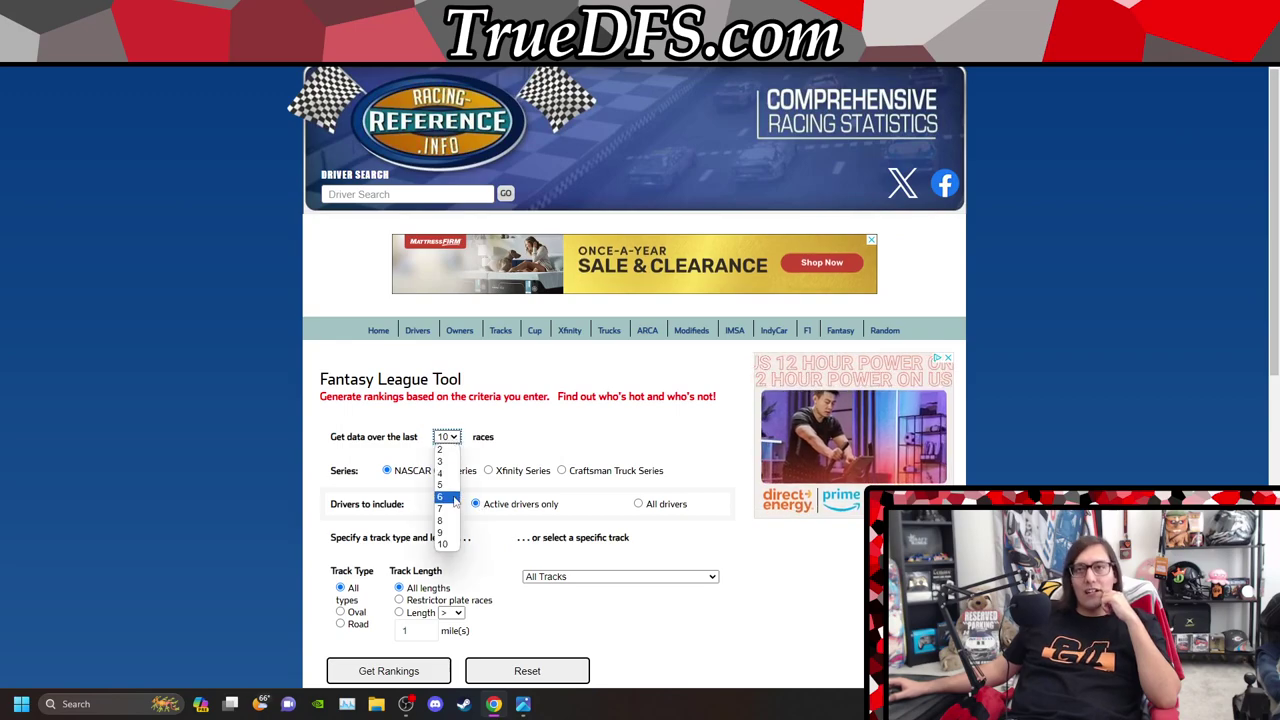
{"action": "left_click", "coordinate": [445, 499]}
{"action": "scroll", "coordinate": [417, 638], "scroll_direction": "down", "scroll_amount": 1}
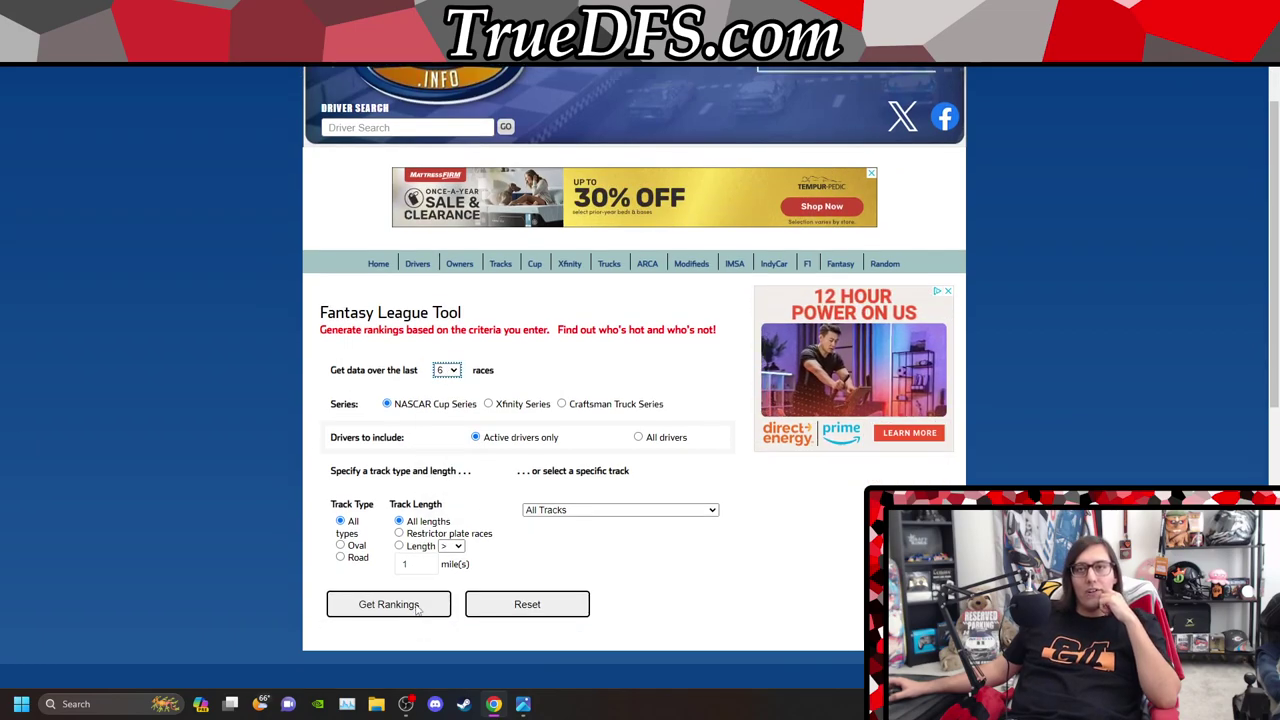
{"action": "left_click", "coordinate": [340, 557]}
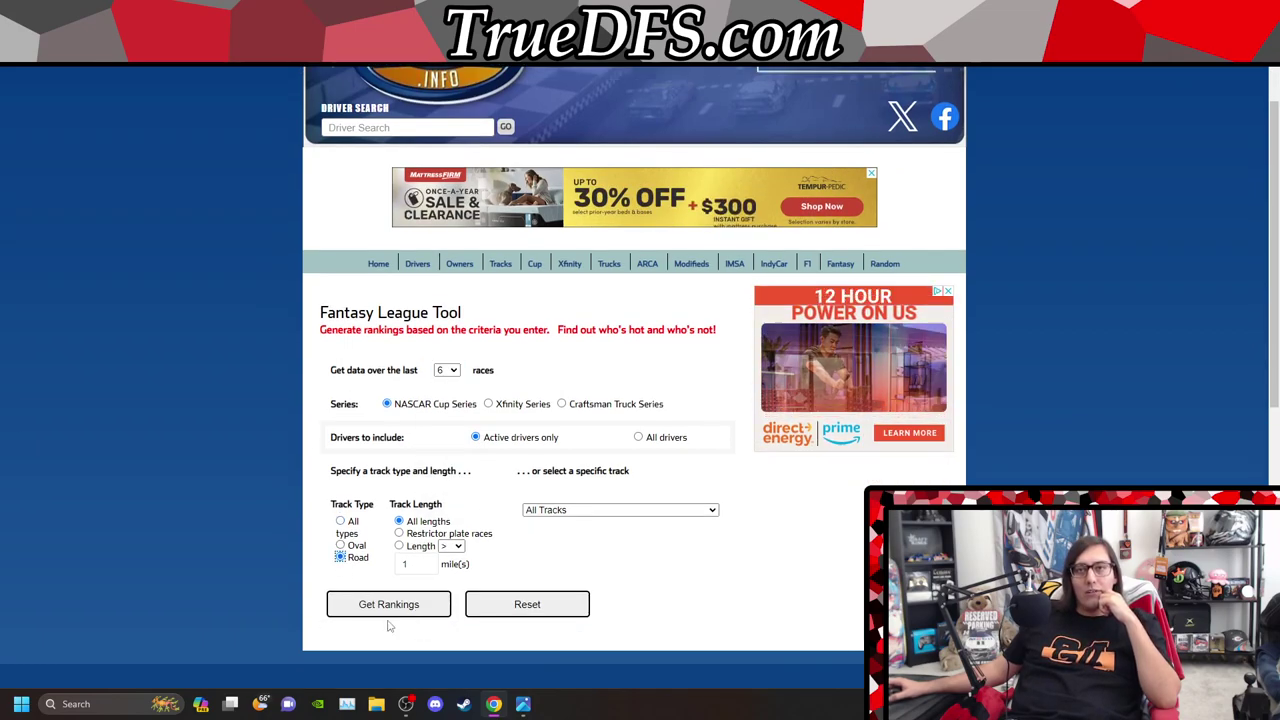
{"action": "left_click", "coordinate": [389, 604]}
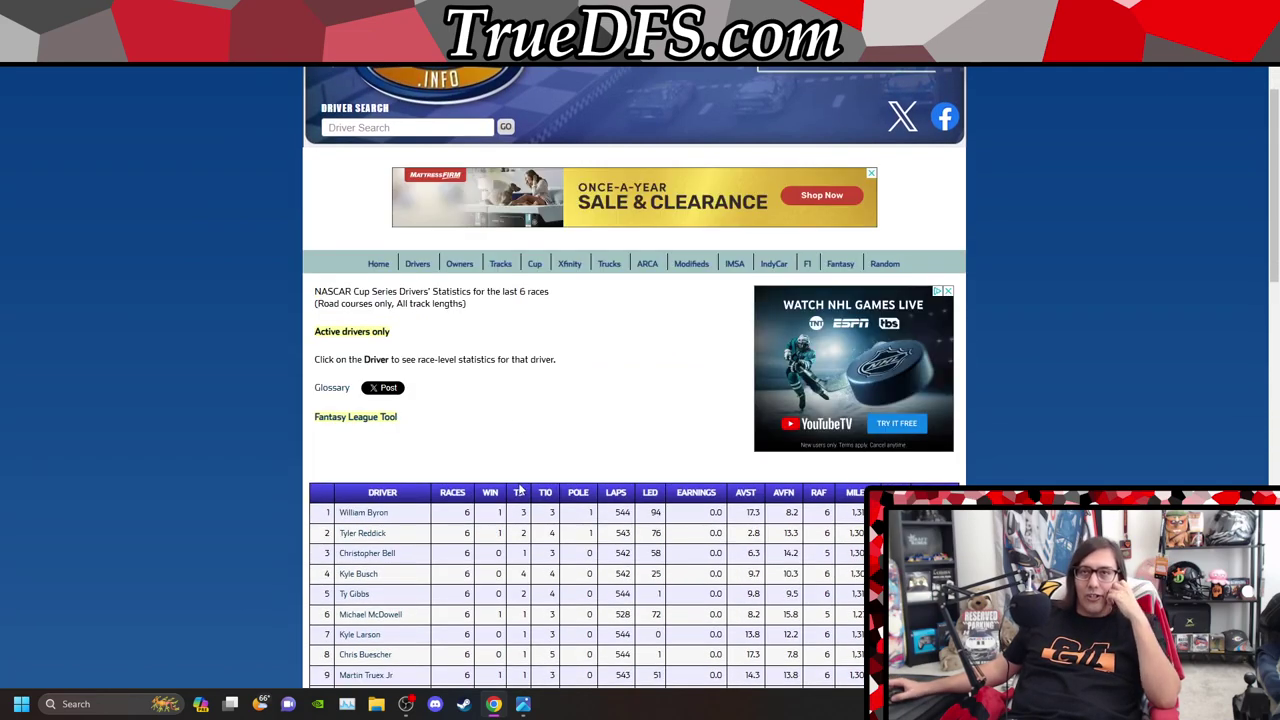
{"action": "left_click", "coordinate": [519, 493]}
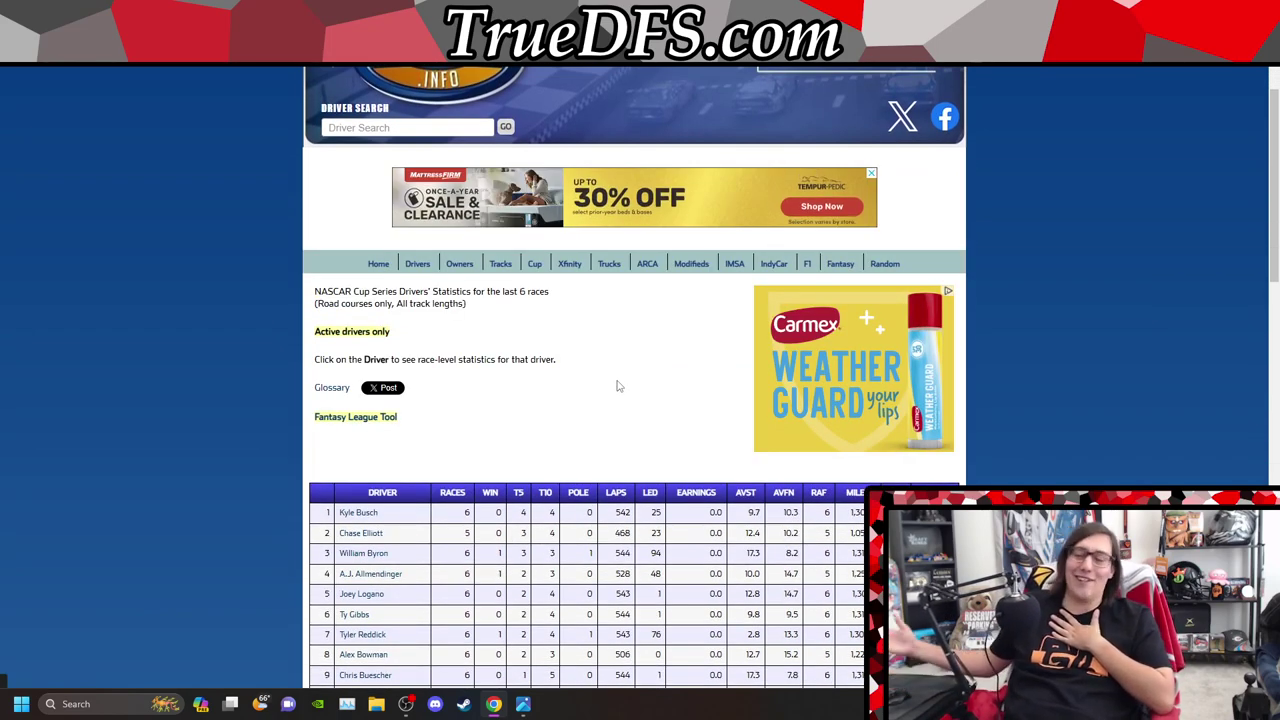
{"action": "scroll", "coordinate": [614, 366], "scroll_direction": "down", "scroll_amount": 2}
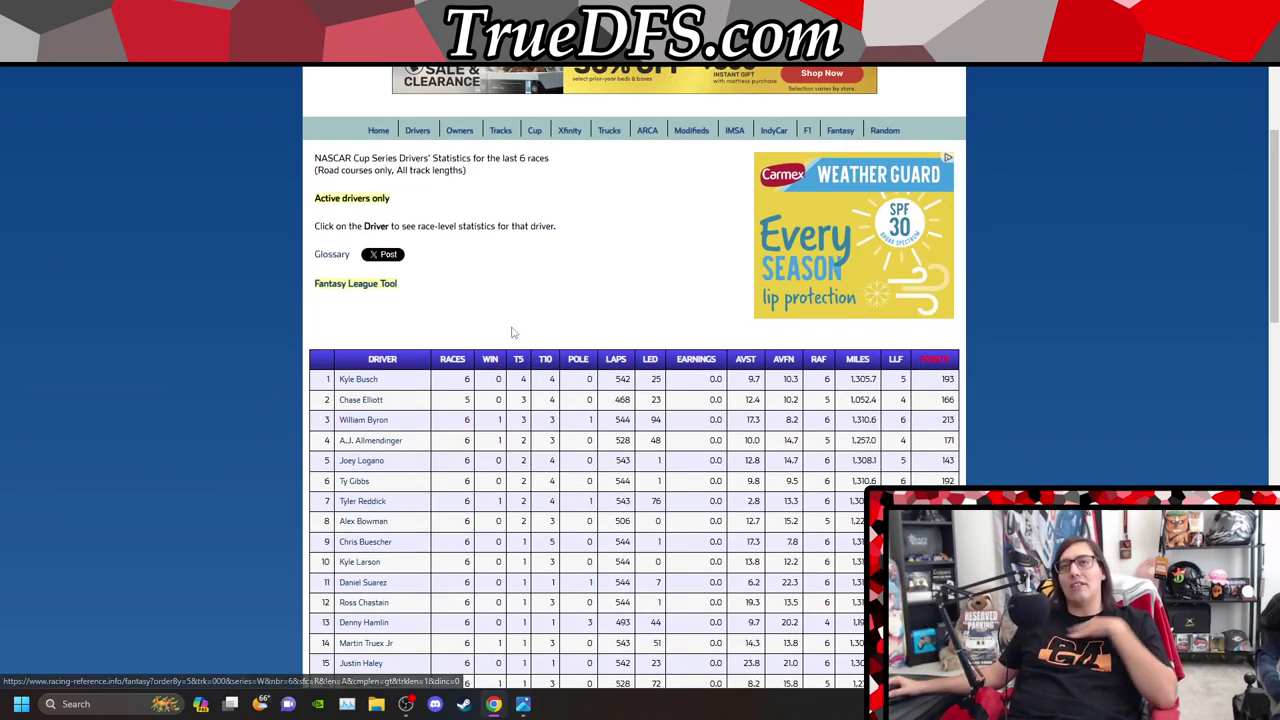
Open William Byron's race-level road course statistics in a new tab, review the results, and close that tab
{"action": "right_click", "coordinate": [366, 421]}
{"action": "left_click", "coordinate": [440, 437]}
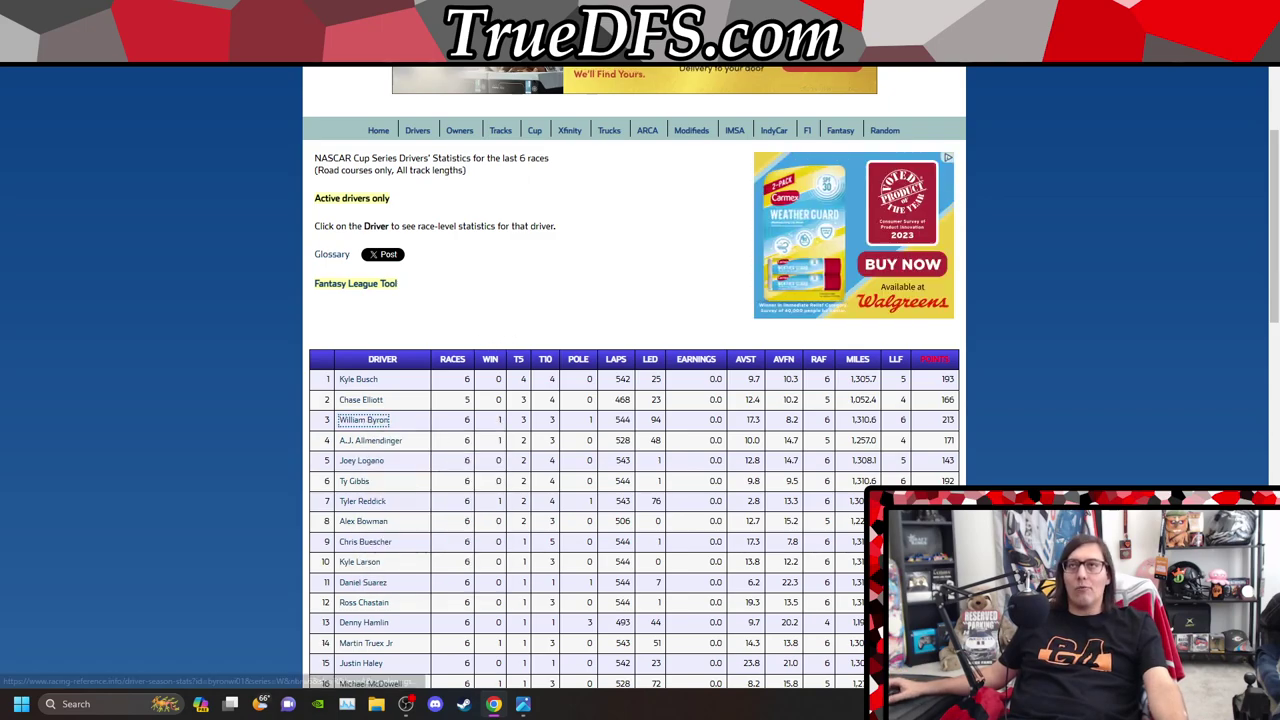
{"action": "key", "text": "ctrl+Tab"}
{"action": "scroll", "coordinate": [428, 450], "scroll_direction": "down", "scroll_amount": 1}
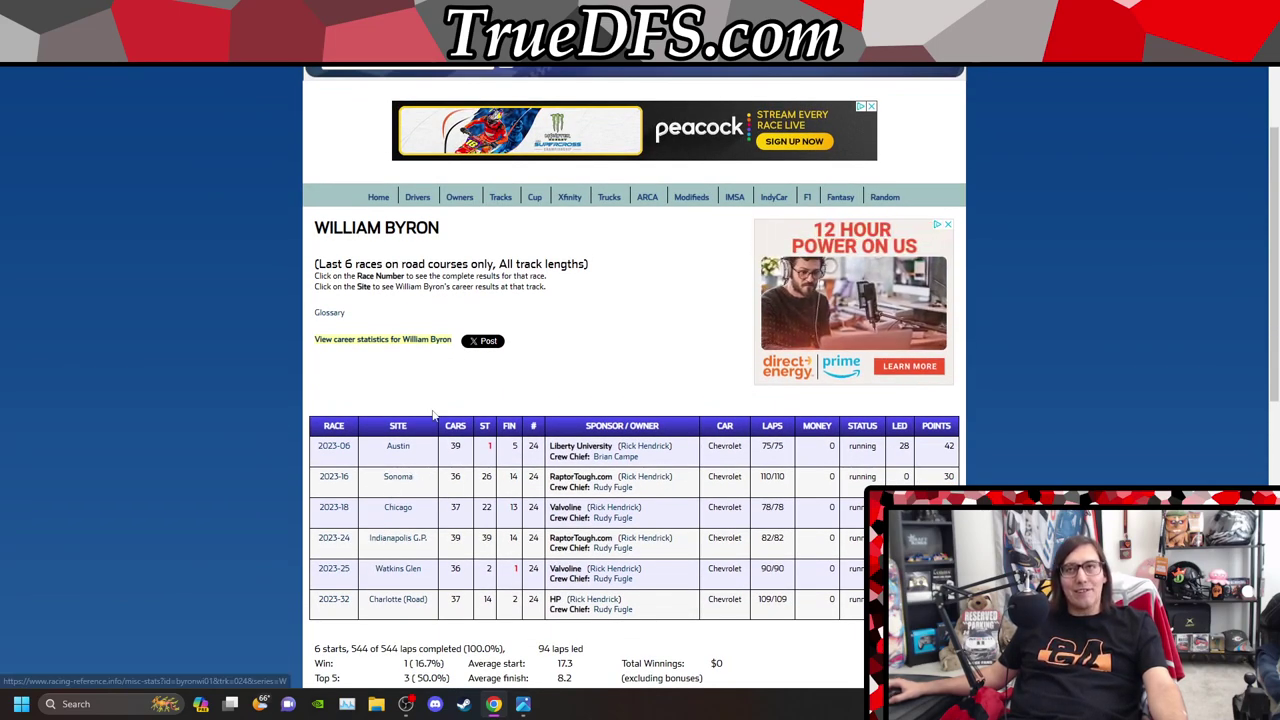
{"action": "key", "text": "ctrl+w"}
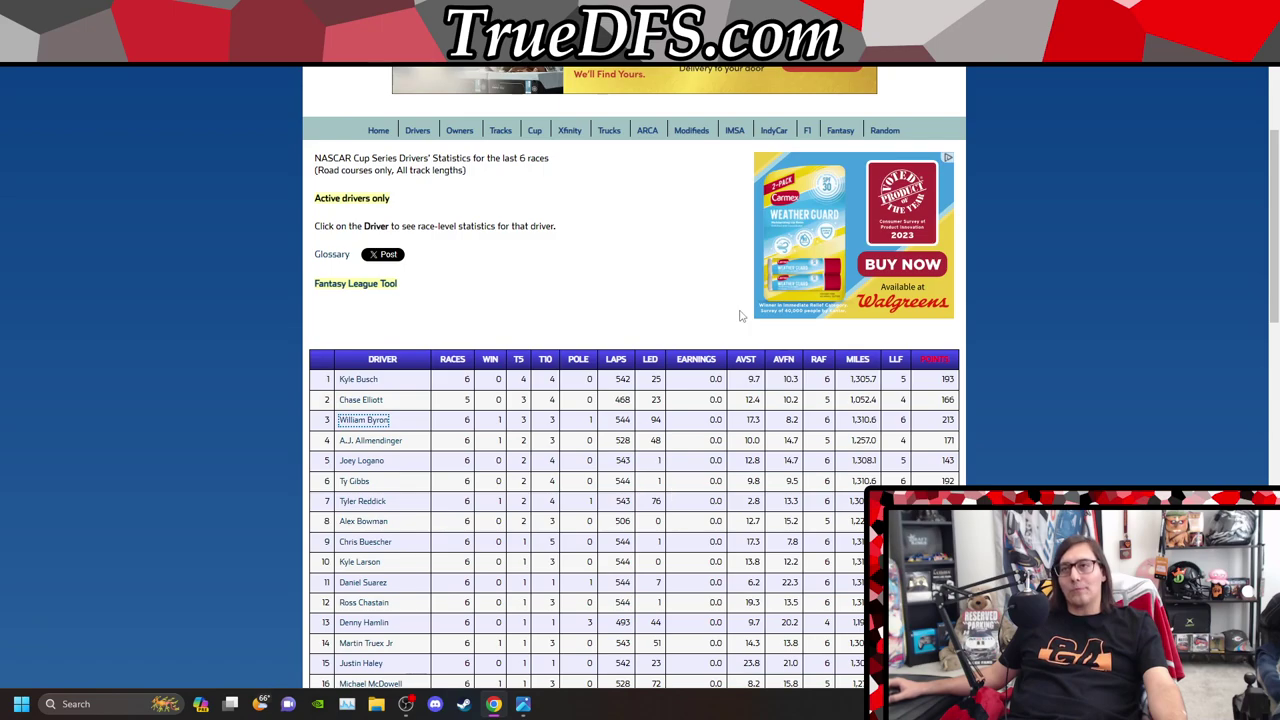
Sort the road course driver rankings by average finish and examine the full list of drivers
{"action": "left_click", "coordinate": [784, 360]}
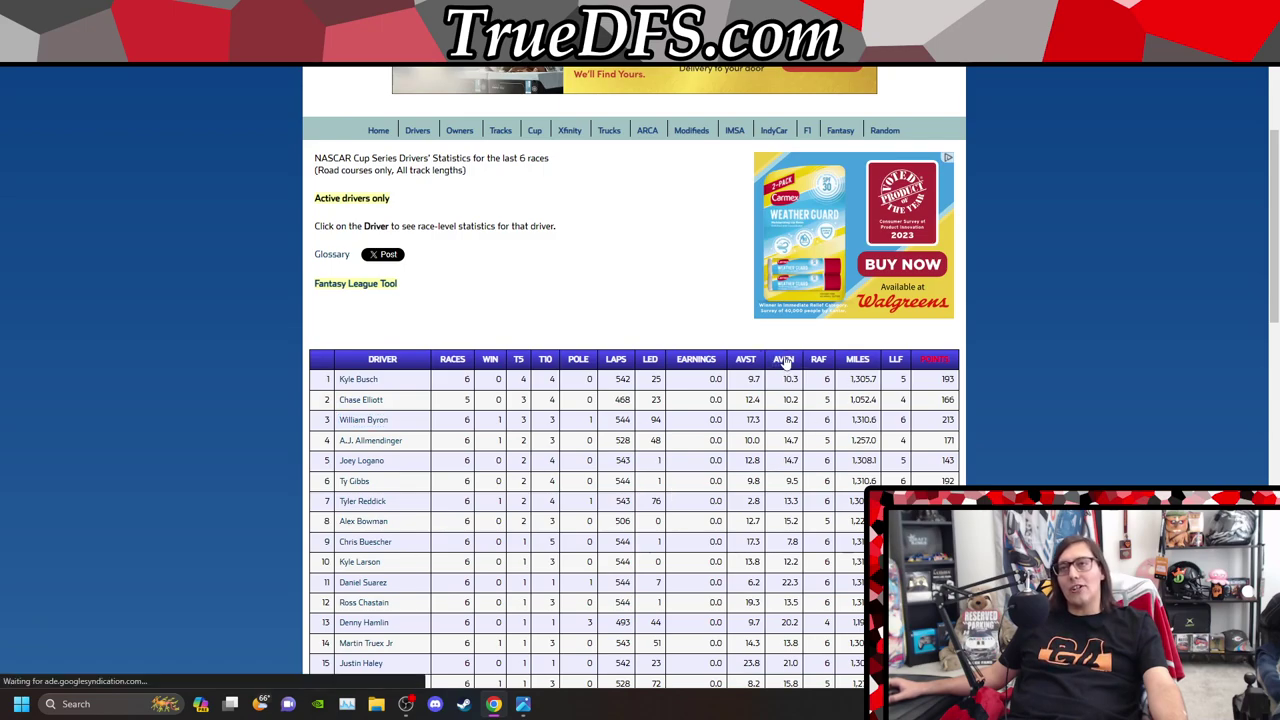
{"action": "scroll", "coordinate": [717, 343], "scroll_direction": "down", "scroll_amount": 1}
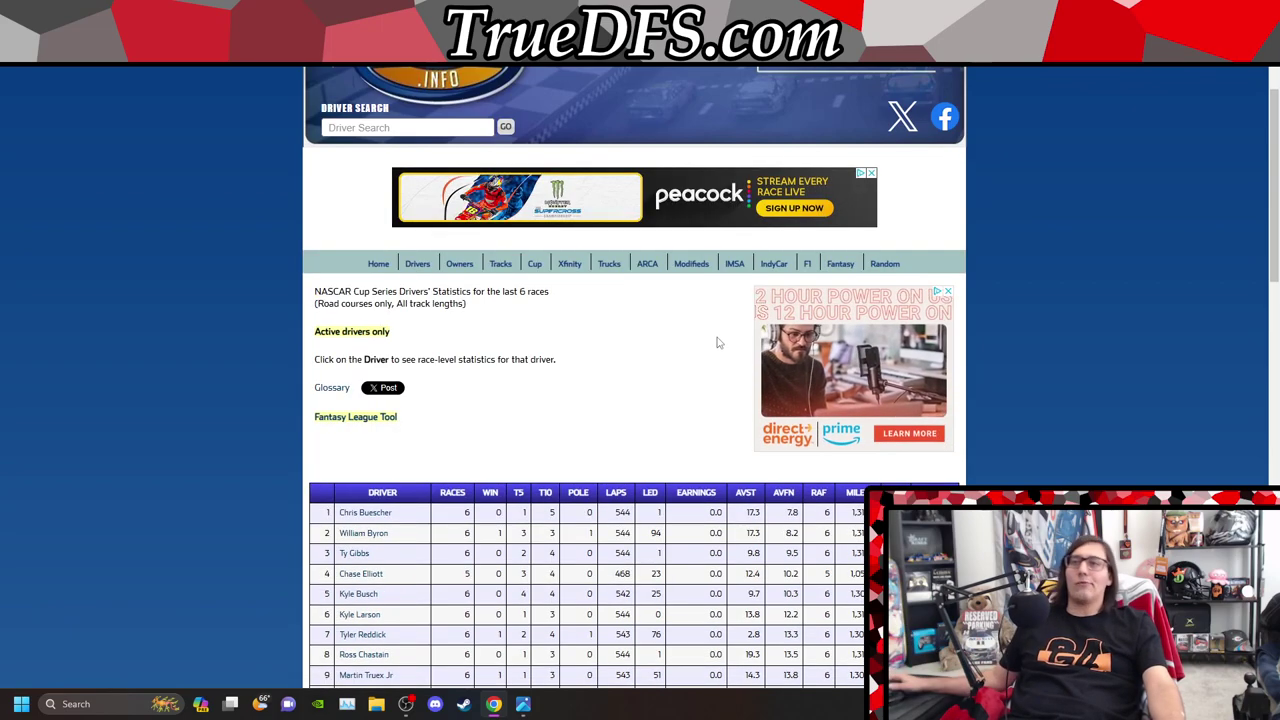
{"action": "scroll", "coordinate": [717, 343], "scroll_direction": "down", "scroll_amount": 2}
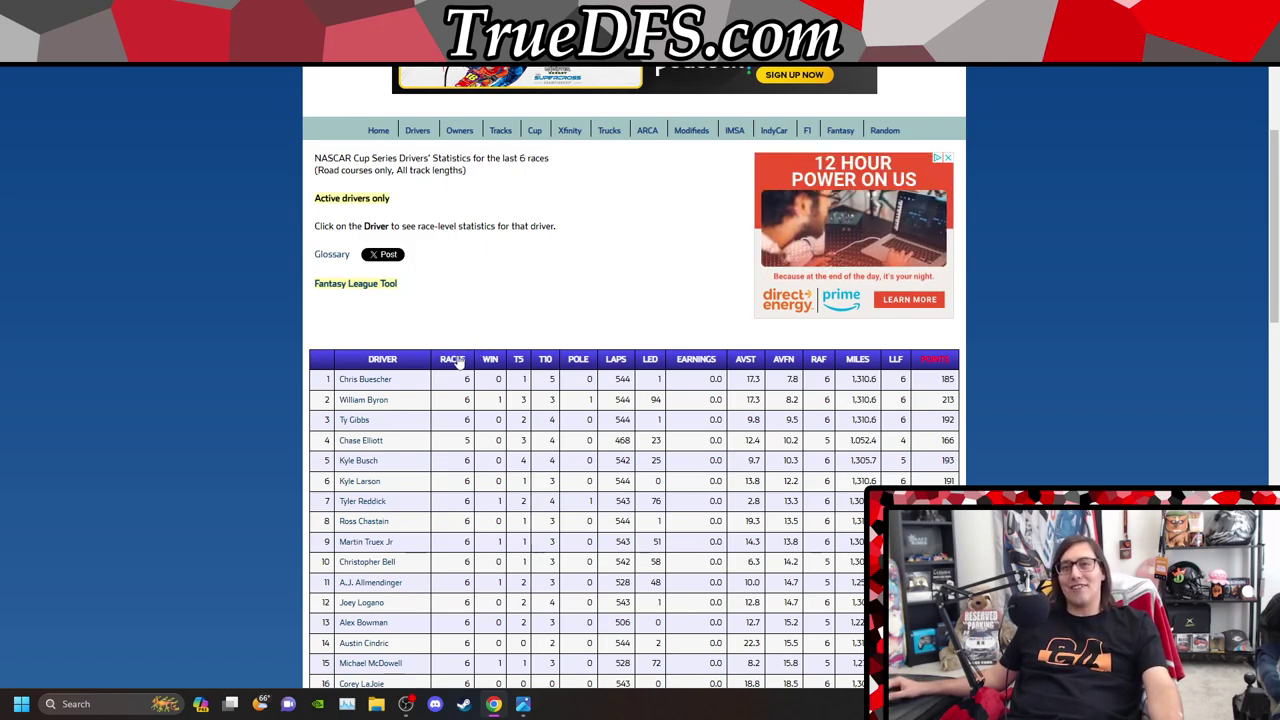
{"action": "scroll", "coordinate": [460, 362], "scroll_direction": "down", "scroll_amount": 4}
{"action": "scroll", "coordinate": [467, 470], "scroll_direction": "up", "scroll_amount": 3}
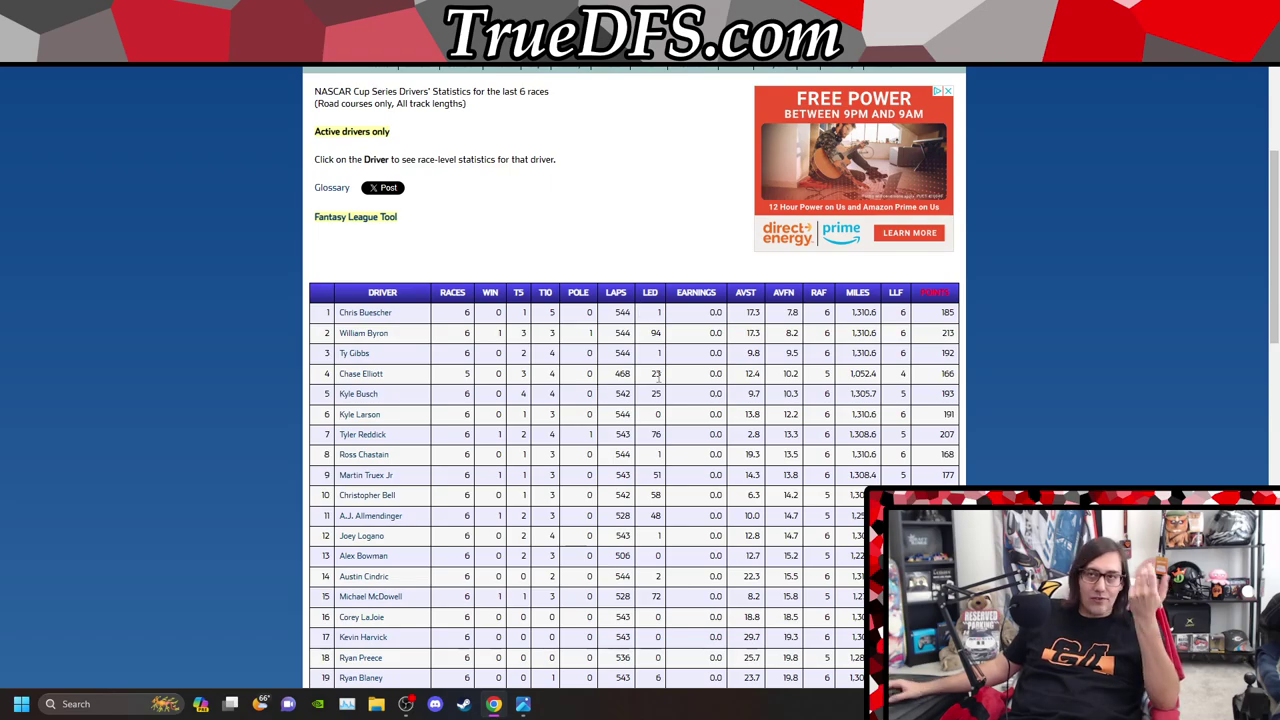
{"action": "scroll", "coordinate": [496, 438], "scroll_direction": "down", "scroll_amount": 5}
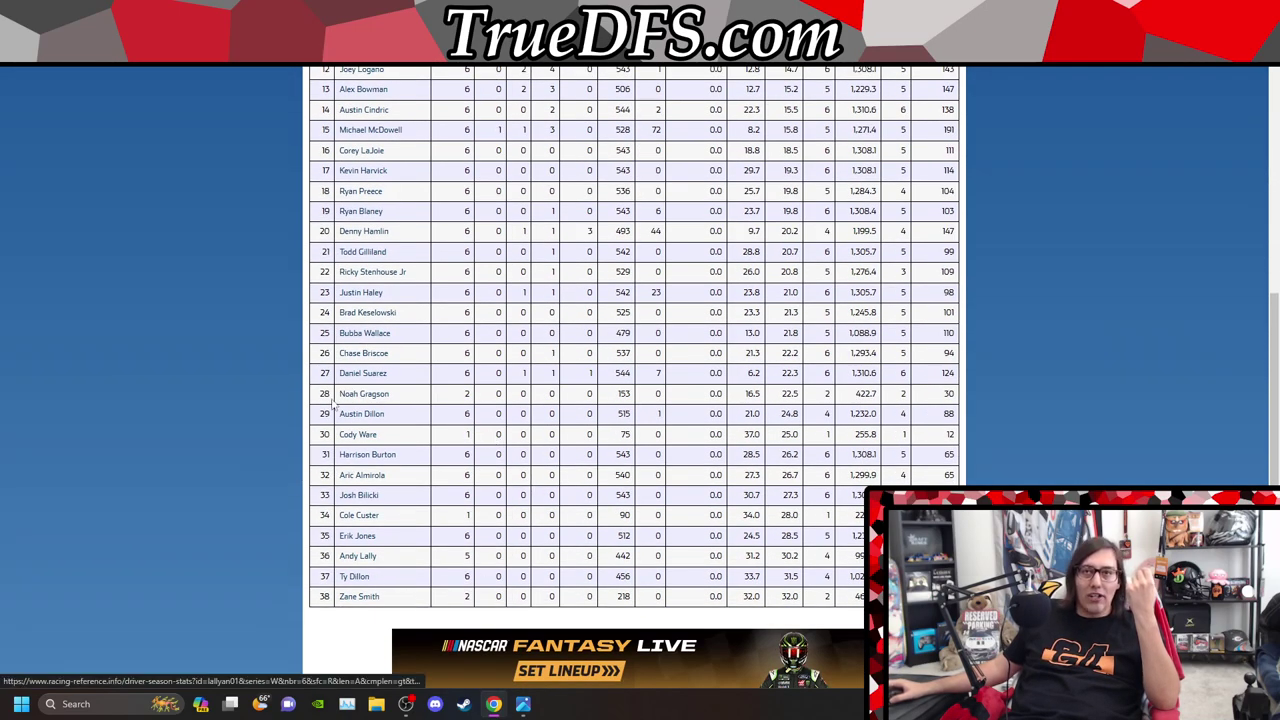
{"action": "scroll", "coordinate": [528, 520], "scroll_direction": "up", "scroll_amount": 1}
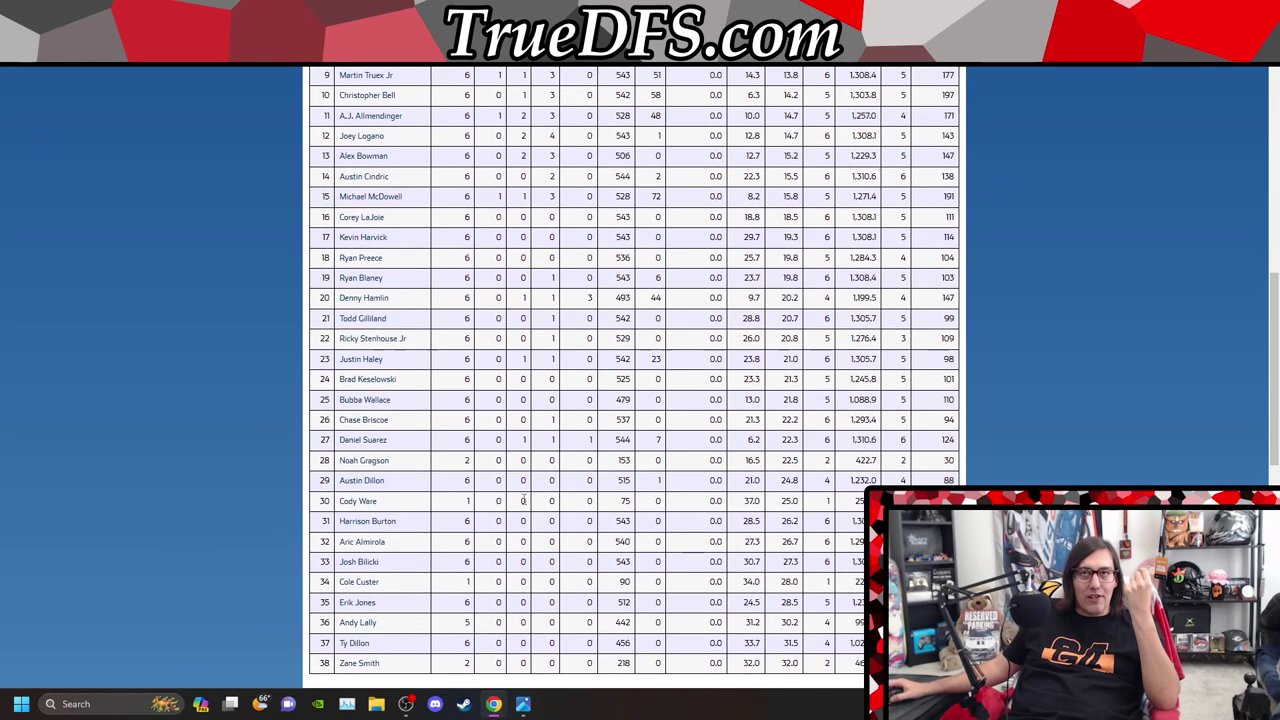
Open Brad Keselowski's race-level road course statistics in a new tab and review his starting and finishing positions
{"action": "right_click", "coordinate": [386, 381]}
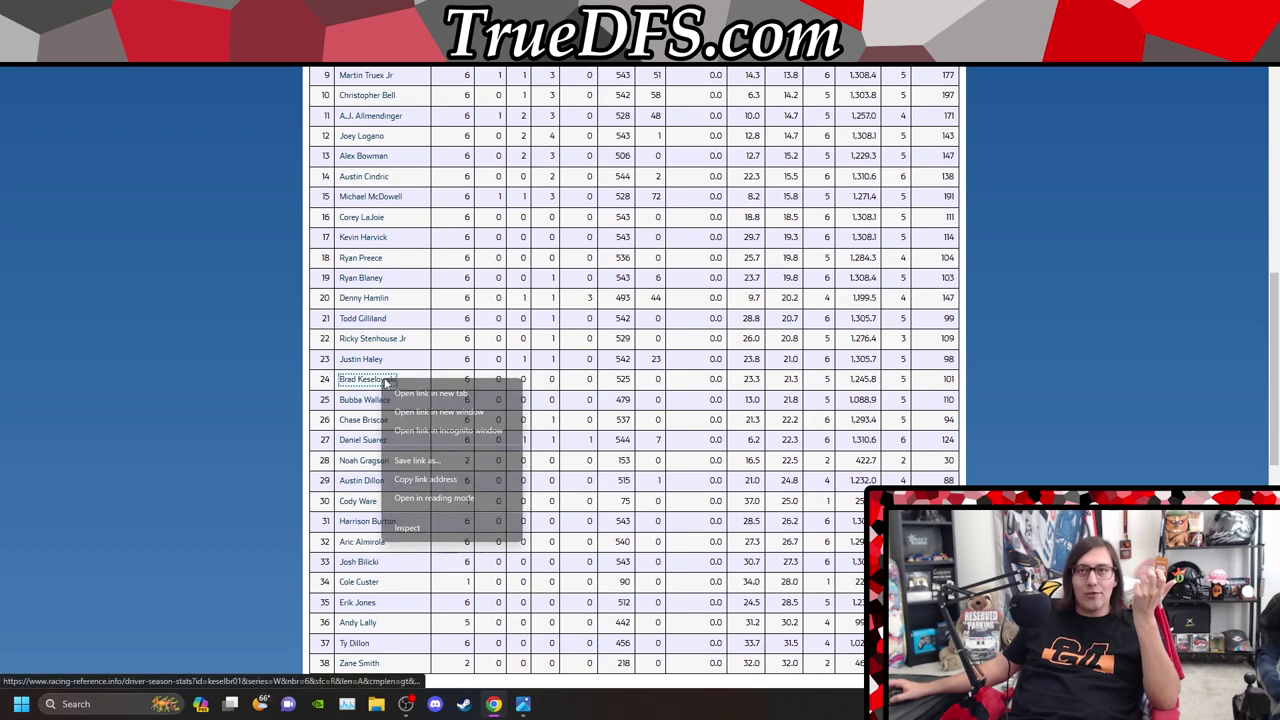
{"action": "left_click", "coordinate": [435, 399]}
{"action": "key", "text": "Return"}
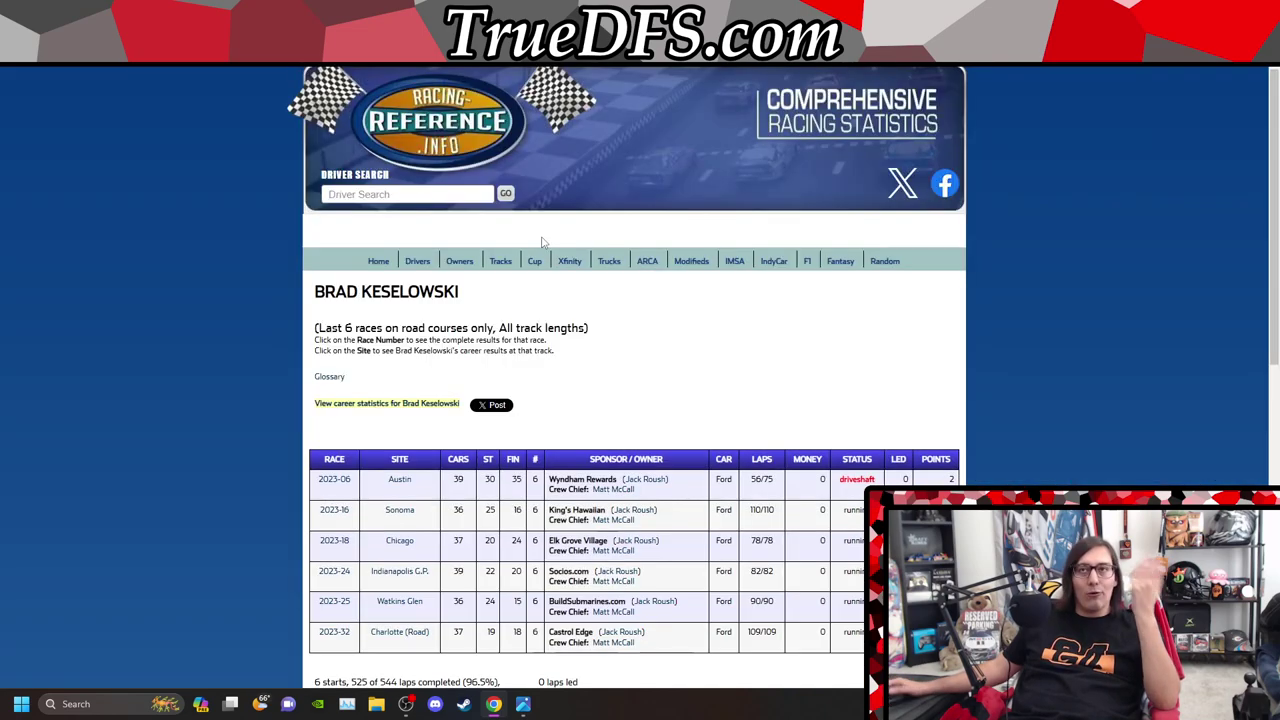
{"action": "scroll", "coordinate": [543, 250], "scroll_direction": "down", "scroll_amount": 1}
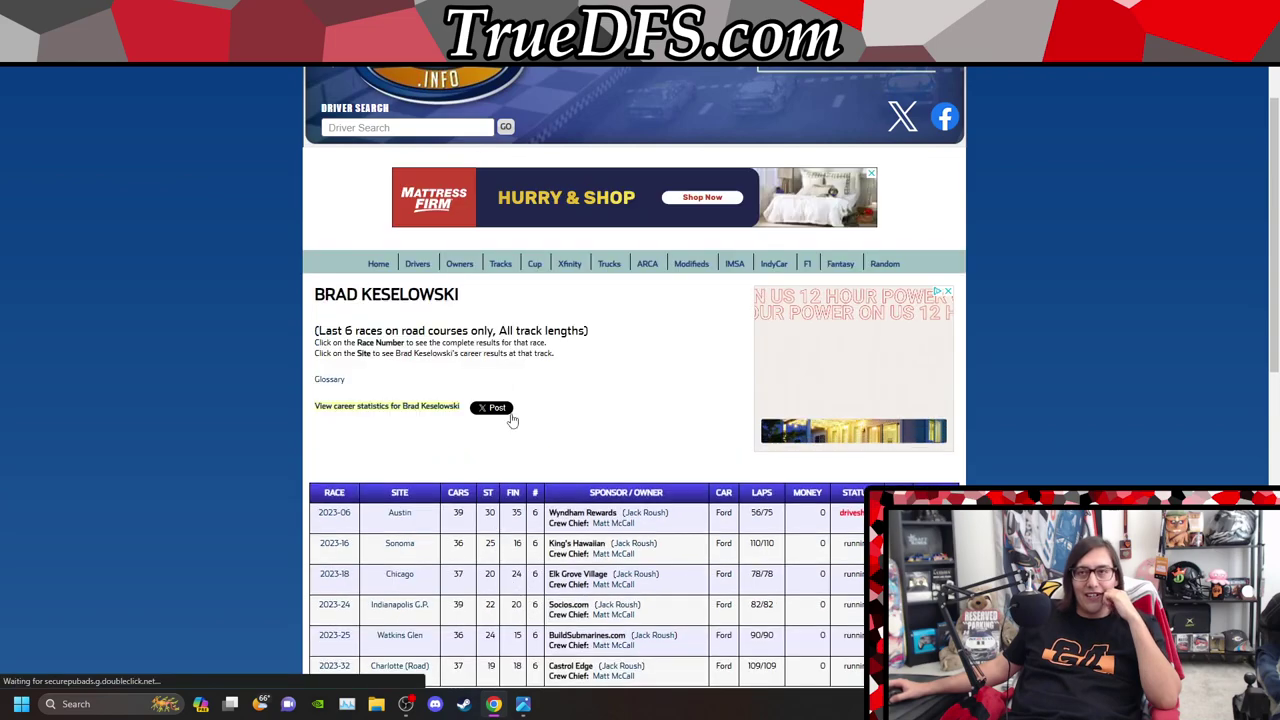
{"action": "scroll", "coordinate": [516, 575], "scroll_direction": "down", "scroll_amount": 1}
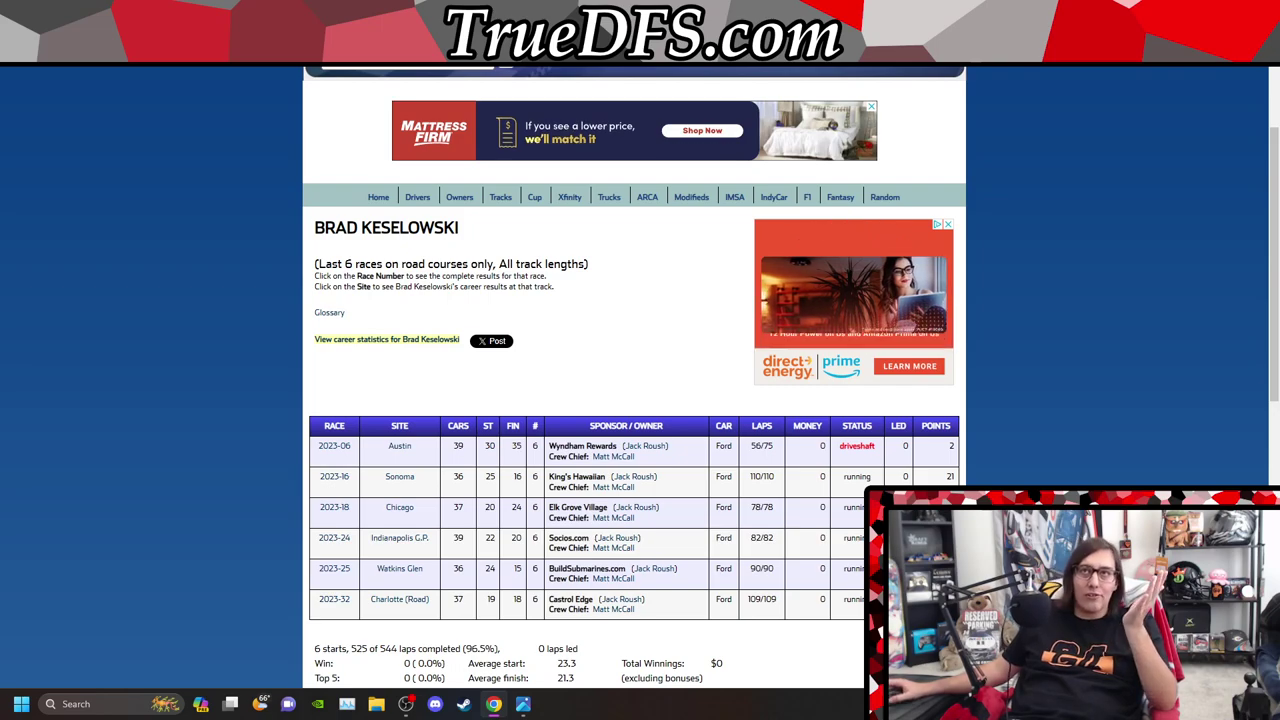
Switch to the Track Groups spreadsheet and fill Phoenix (row 5), both Martinsville cells, Gateway, Iowa, Loudon and the row 24 Richmond with light blue
{"action": "key", "text": "ctrl+Tab"}
{"action": "key", "text": "ctrl+Tab"}
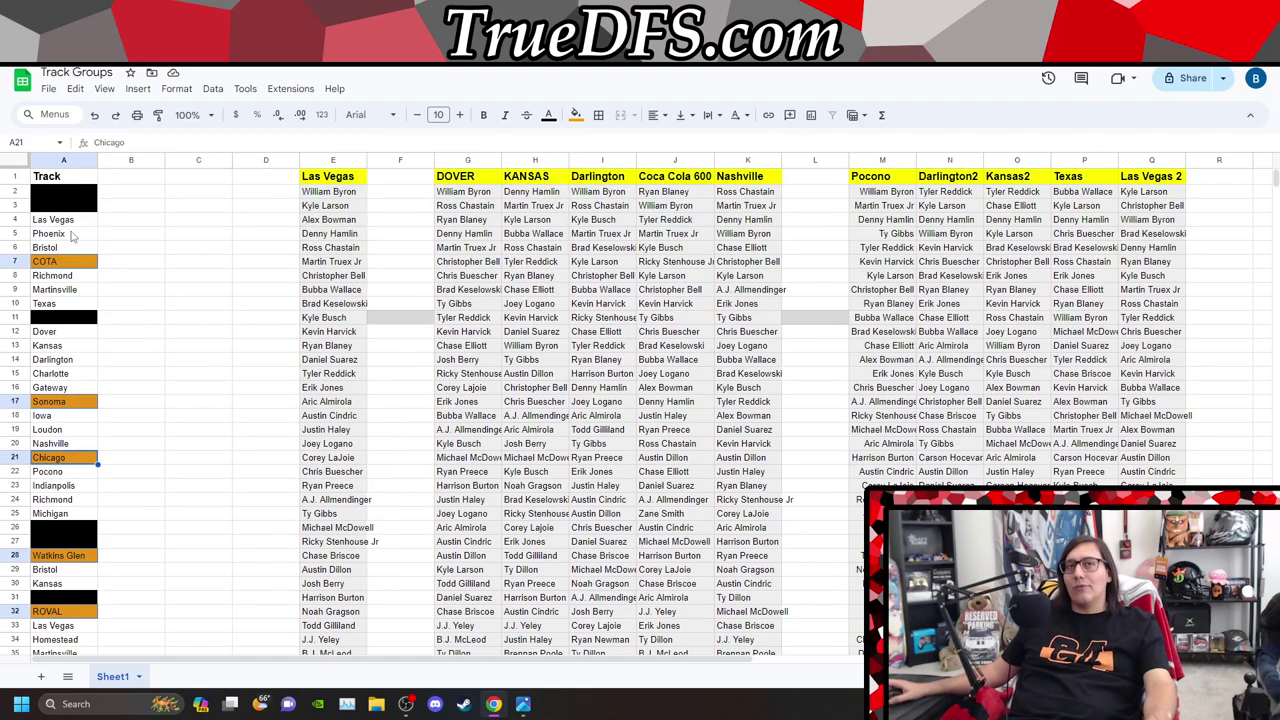
{"action": "left_click", "coordinate": [70, 234]}
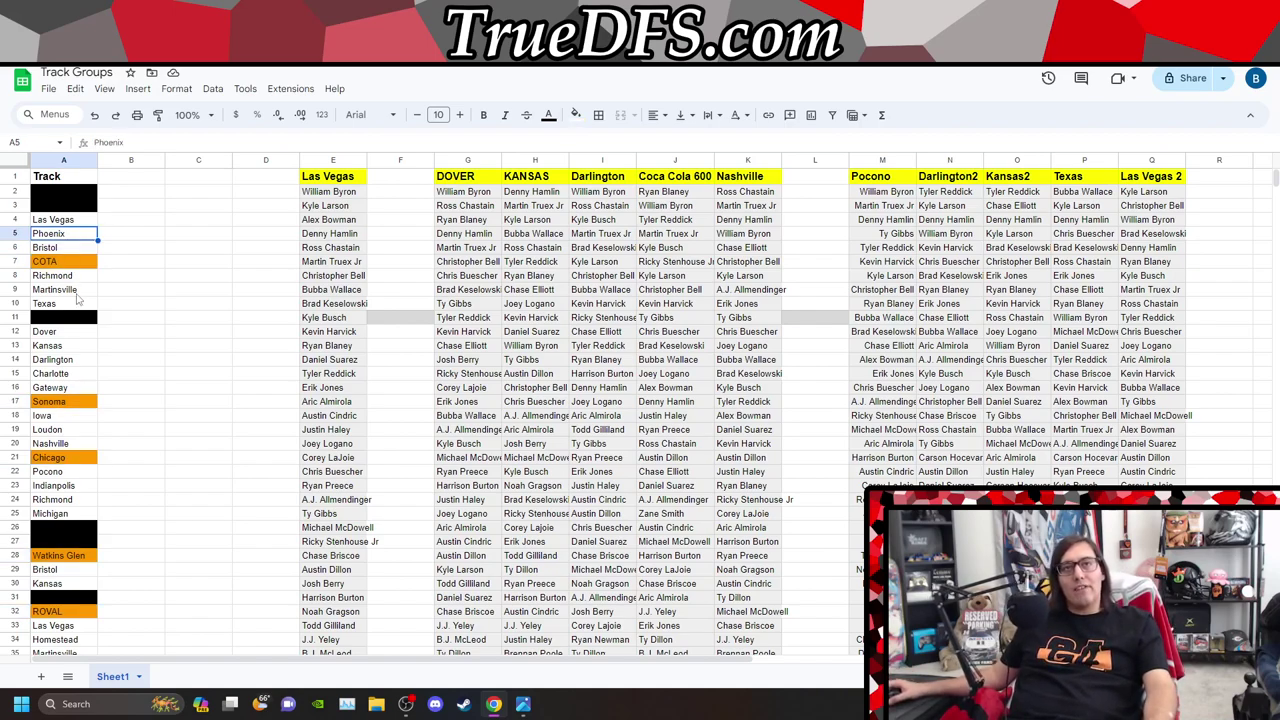
{"action": "left_click", "coordinate": [80, 290], "text": "ctrl"}
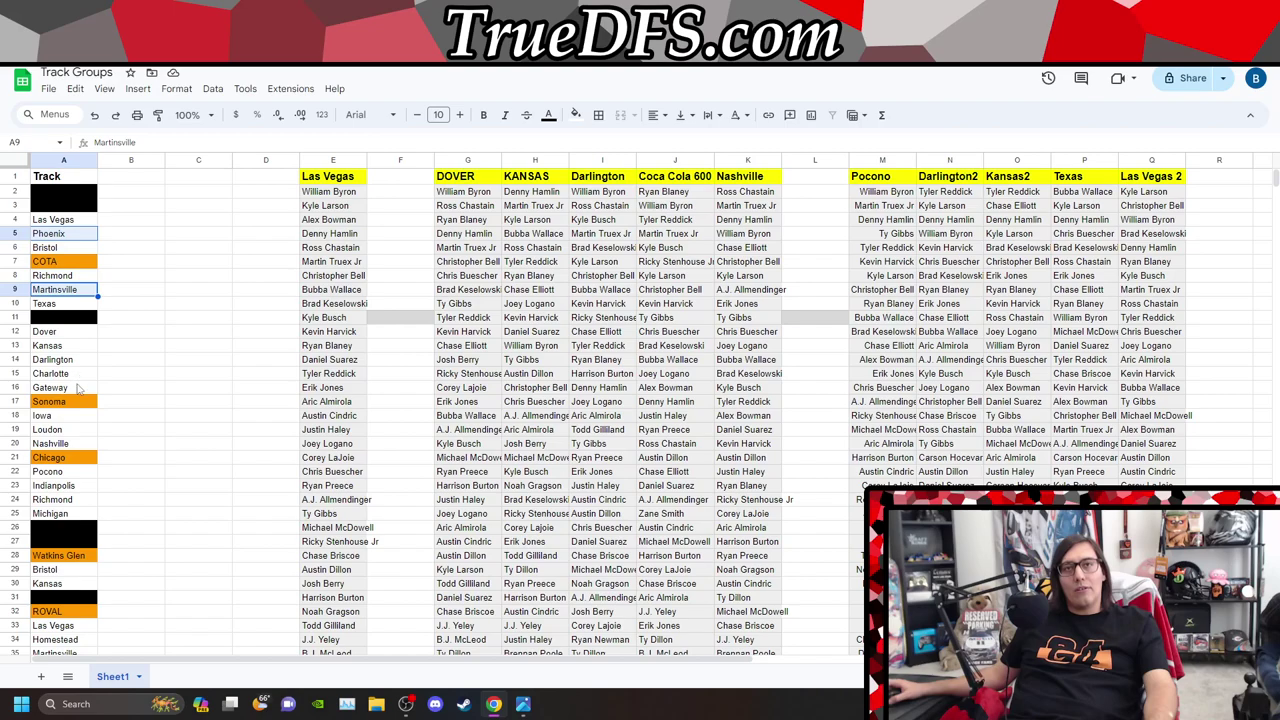
{"action": "left_click", "coordinate": [78, 389], "text": "ctrl"}
{"action": "scroll", "coordinate": [82, 314], "scroll_direction": "down", "scroll_amount": 1}
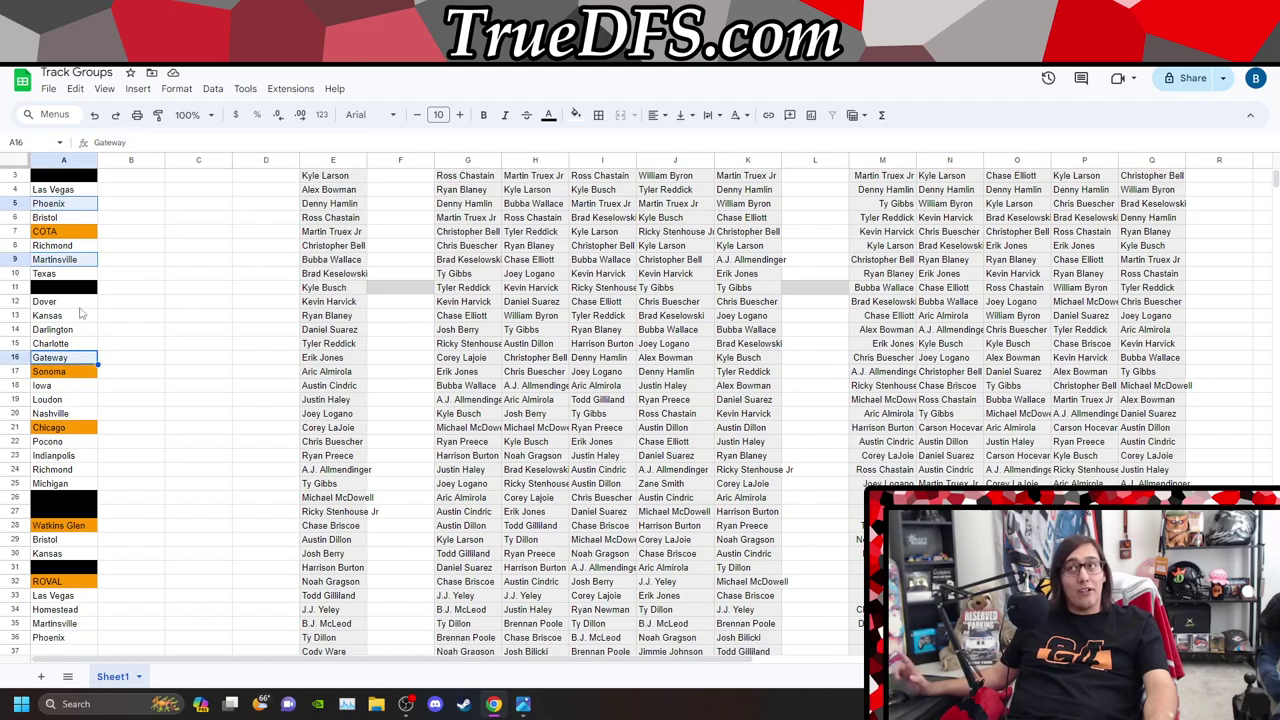
{"action": "scroll", "coordinate": [80, 314], "scroll_direction": "down", "scroll_amount": 1}
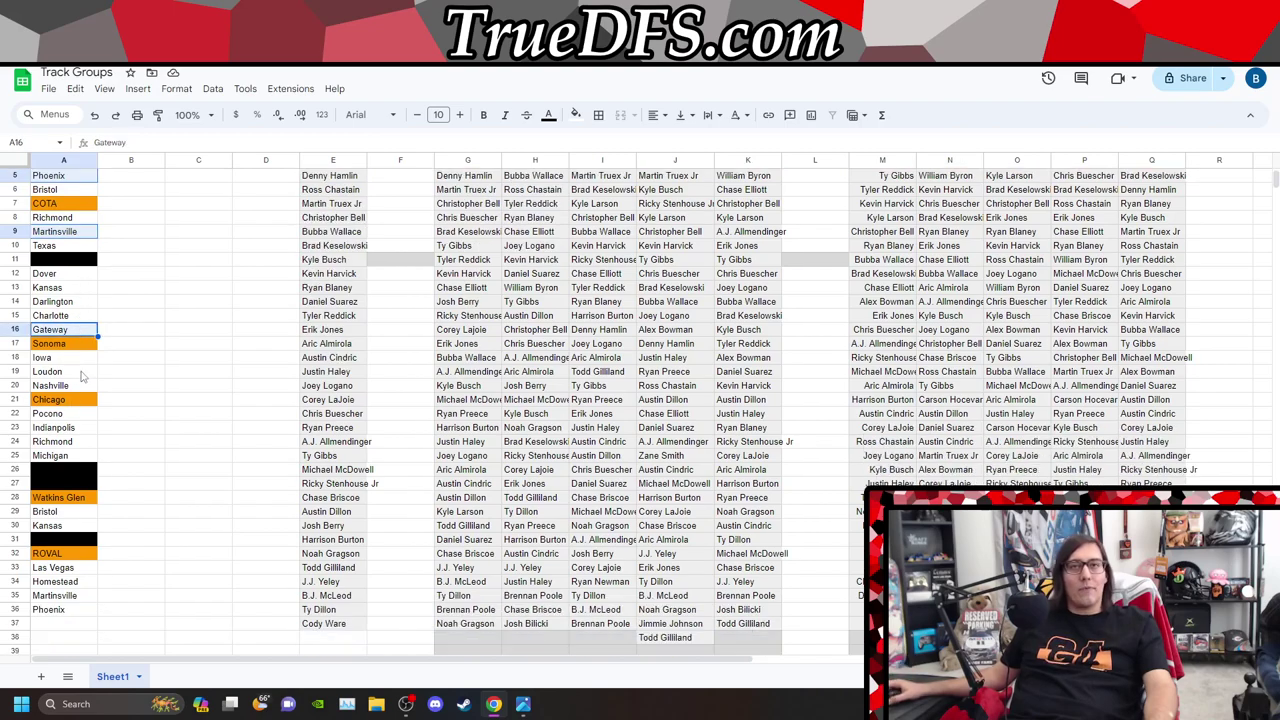
{"action": "left_click_drag", "start_coordinate": [80, 358], "coordinate": [84, 364]}
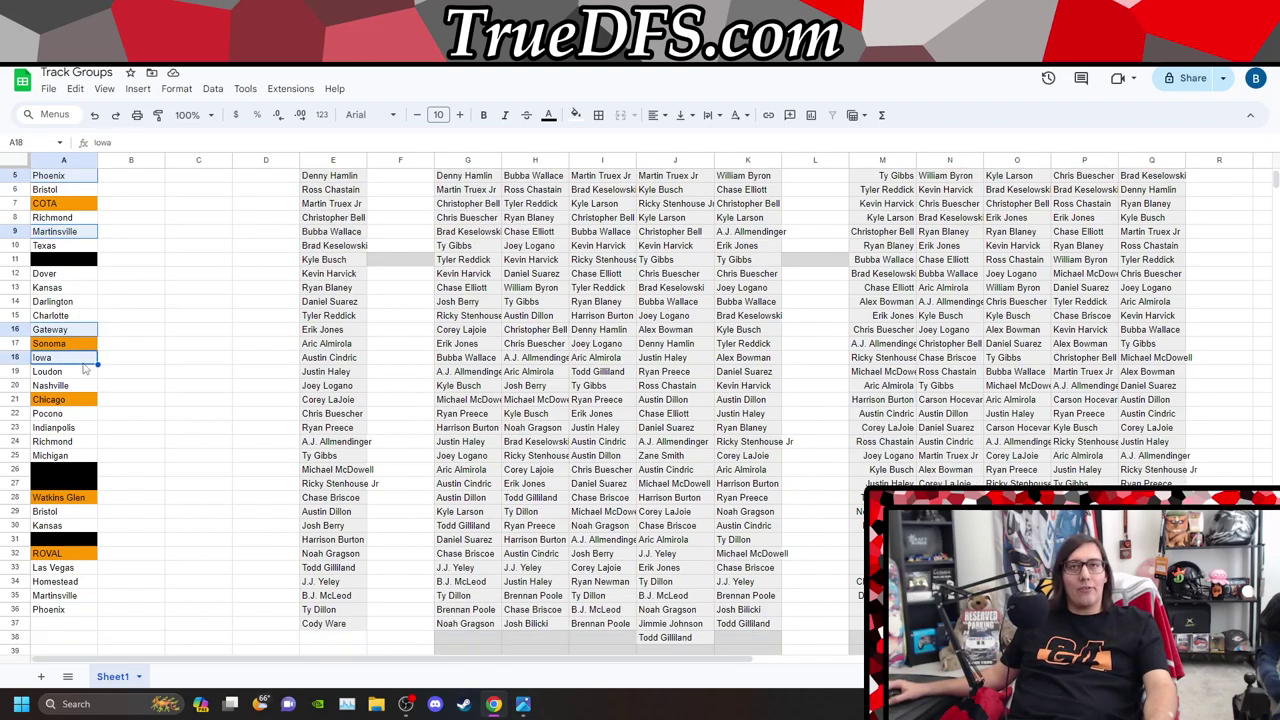
{"action": "left_click_drag", "start_coordinate": [84, 364], "coordinate": [86, 374]}
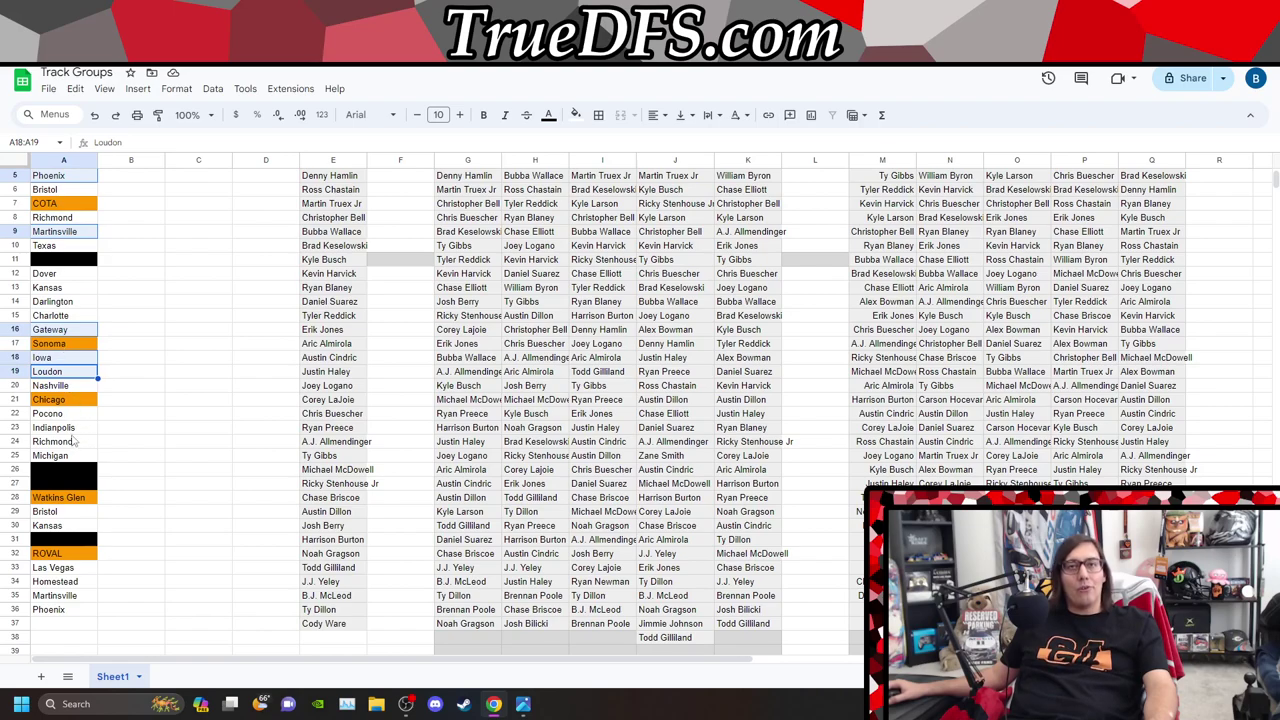
{"action": "left_click", "coordinate": [73, 441], "text": "ctrl"}
{"action": "left_click", "coordinate": [78, 512], "text": "ctrl"}
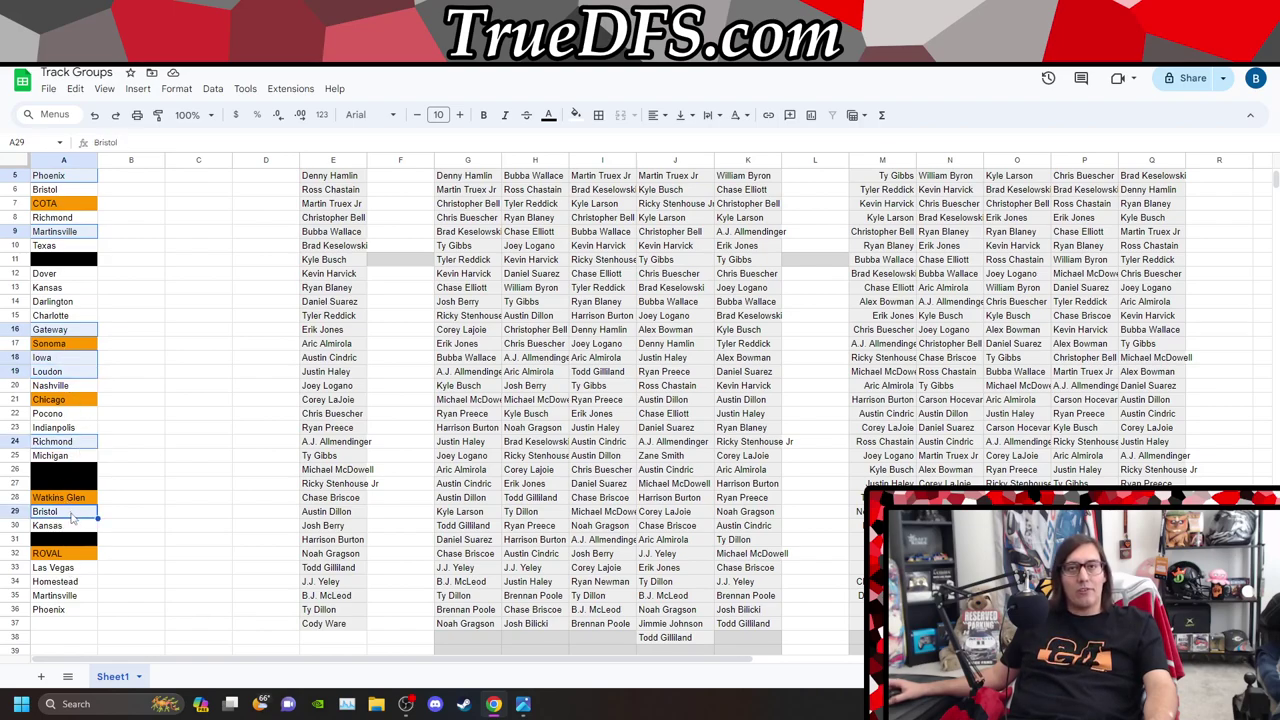
{"action": "left_click", "coordinate": [72, 513], "text": "ctrl"}
{"action": "left_click", "coordinate": [78, 598], "text": "ctrl"}
{"action": "scroll", "coordinate": [78, 600], "scroll_direction": "up", "scroll_amount": 2}
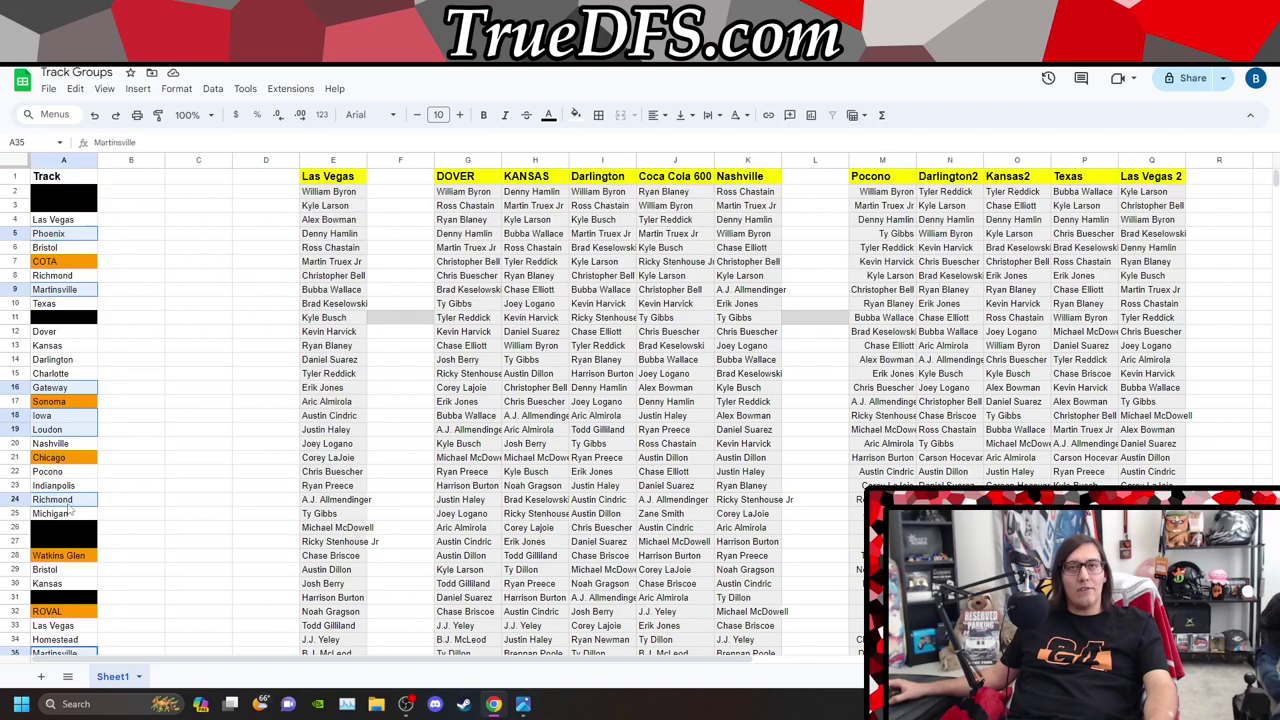
{"action": "left_click", "coordinate": [575, 114]}
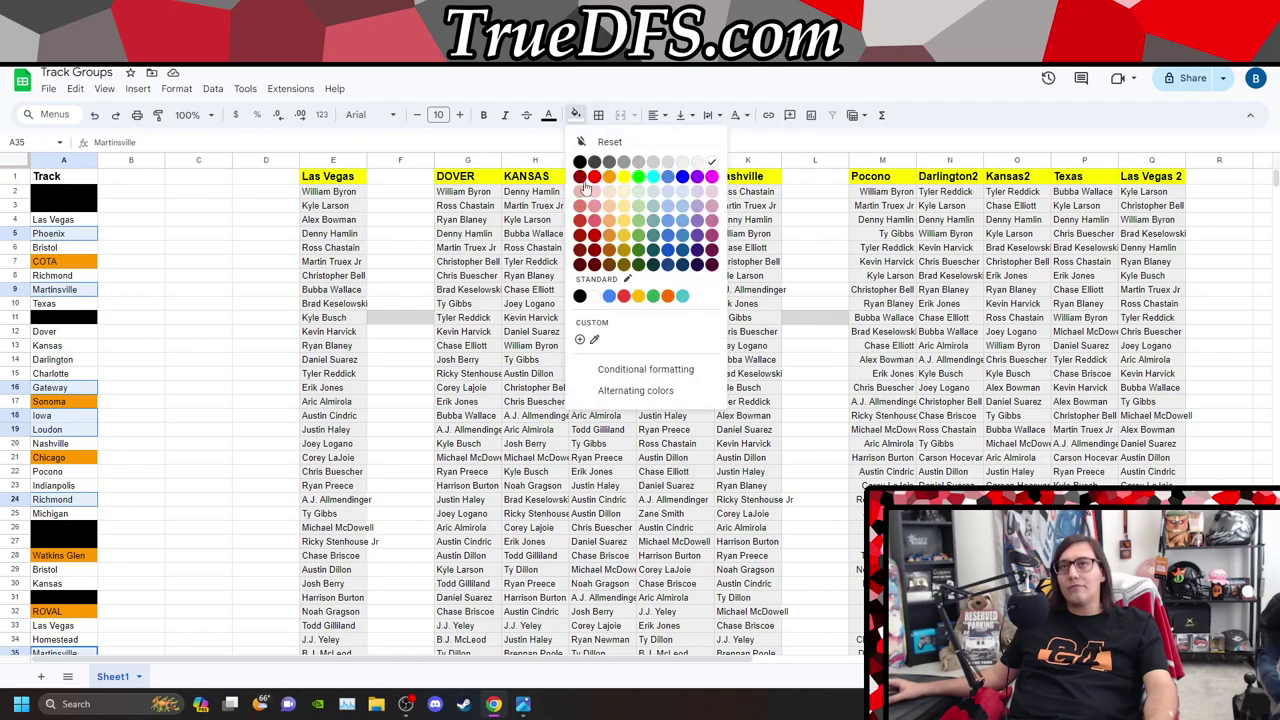
{"action": "left_click", "coordinate": [667, 206]}
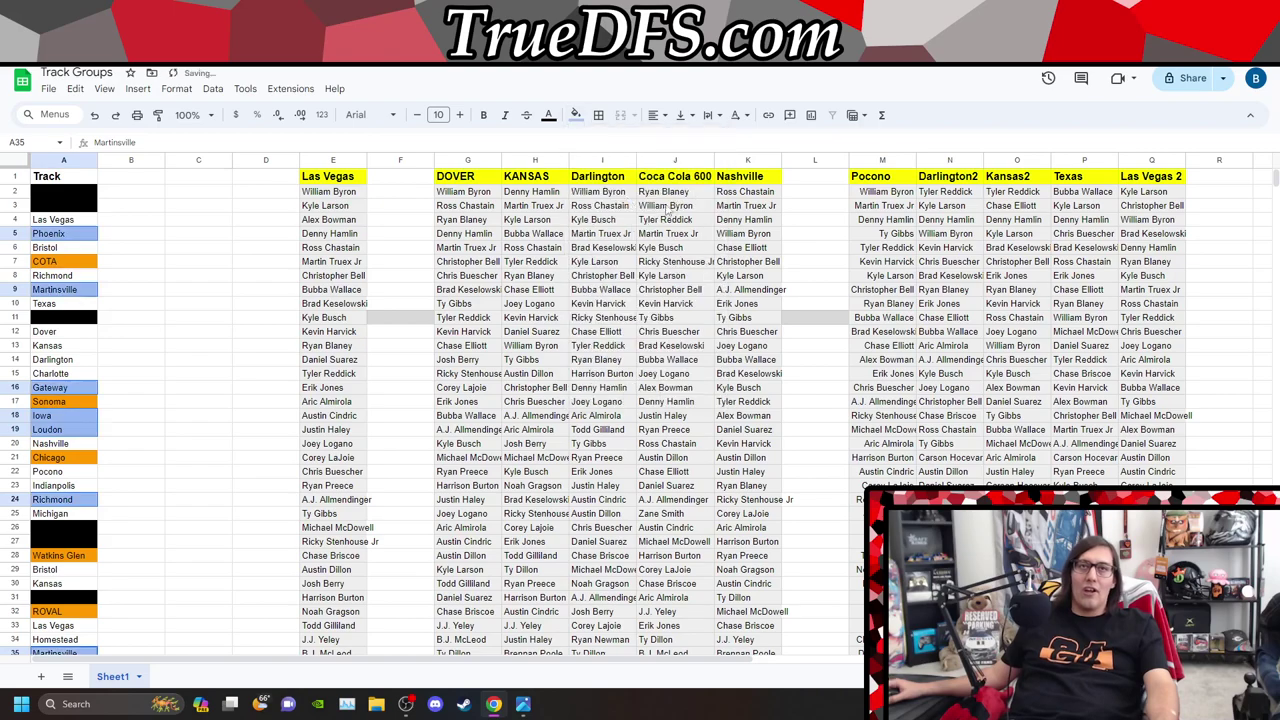
{"action": "left_click", "coordinate": [133, 251]}
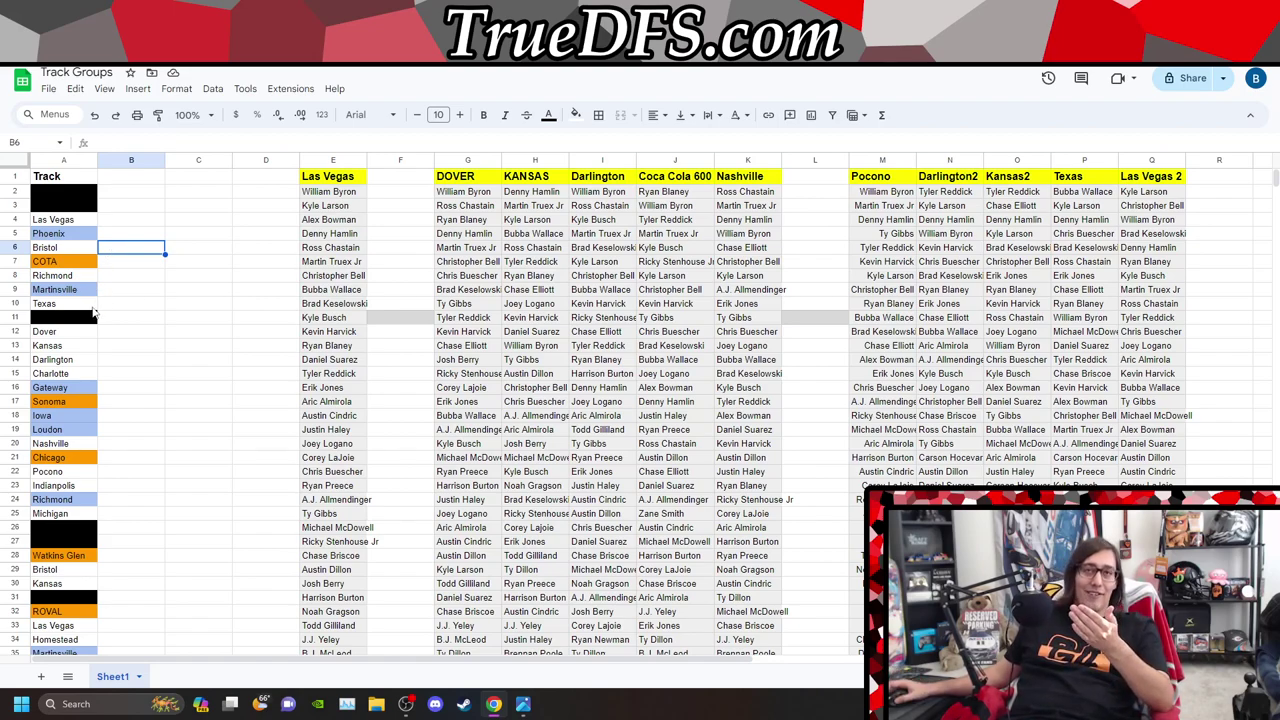
Examine the Track column's color-coded groups and the tracks still without a fill color
{"action": "scroll", "coordinate": [145, 346], "scroll_direction": "down", "scroll_amount": 1}
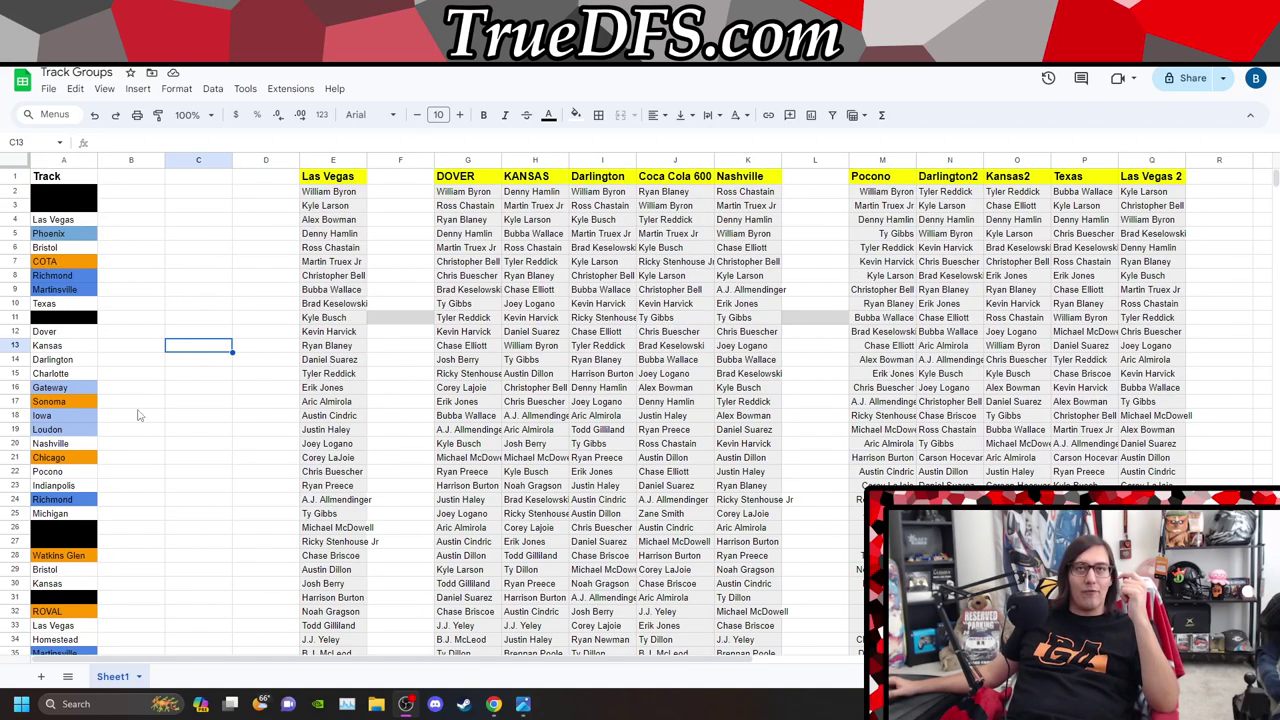
{"action": "scroll", "coordinate": [92, 300], "scroll_direction": "down", "scroll_amount": 3}
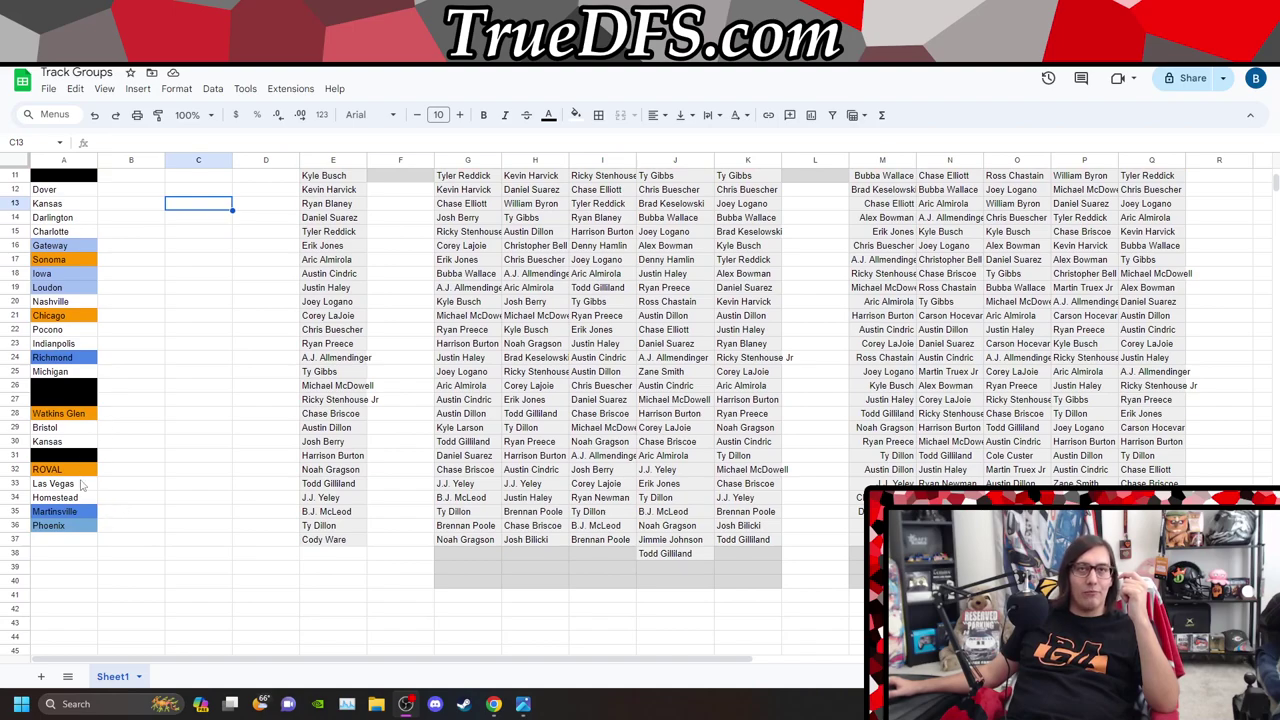
{"action": "scroll", "coordinate": [104, 433], "scroll_direction": "up", "scroll_amount": 3}
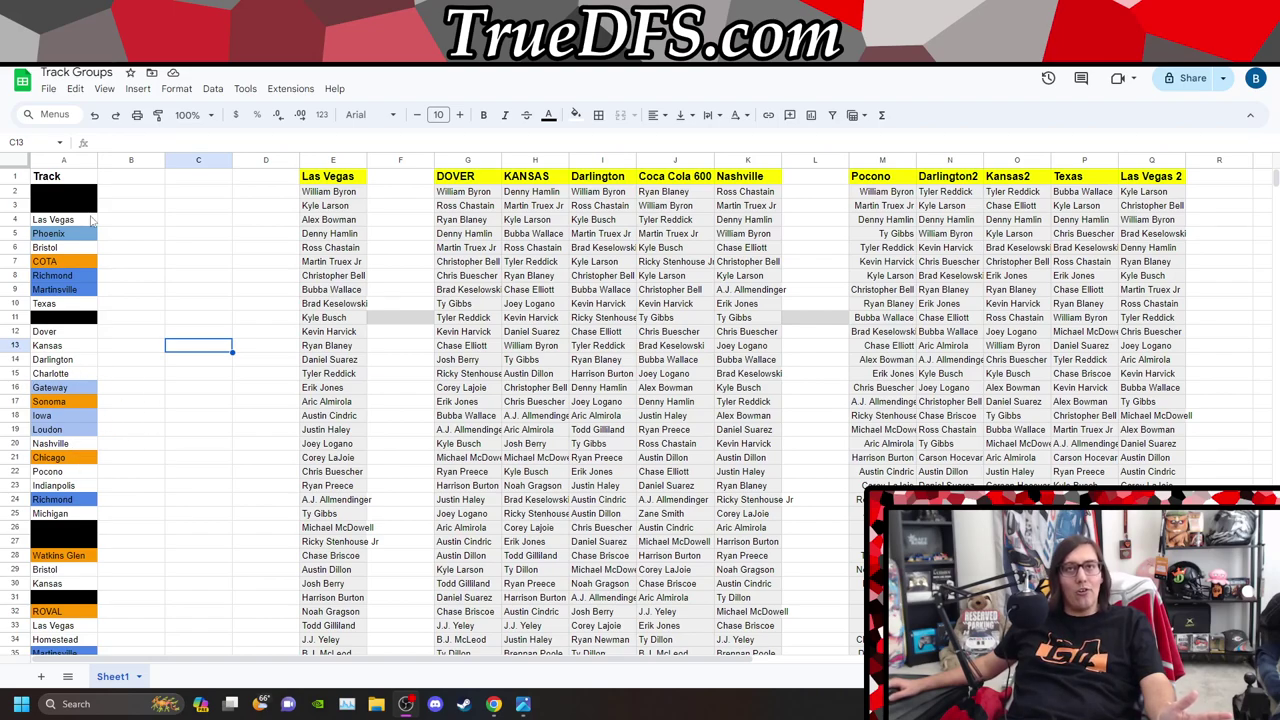
{"action": "scroll", "coordinate": [101, 298], "scroll_direction": "down", "scroll_amount": 3}
{"action": "scroll", "coordinate": [105, 280], "scroll_direction": "up", "scroll_amount": 4}
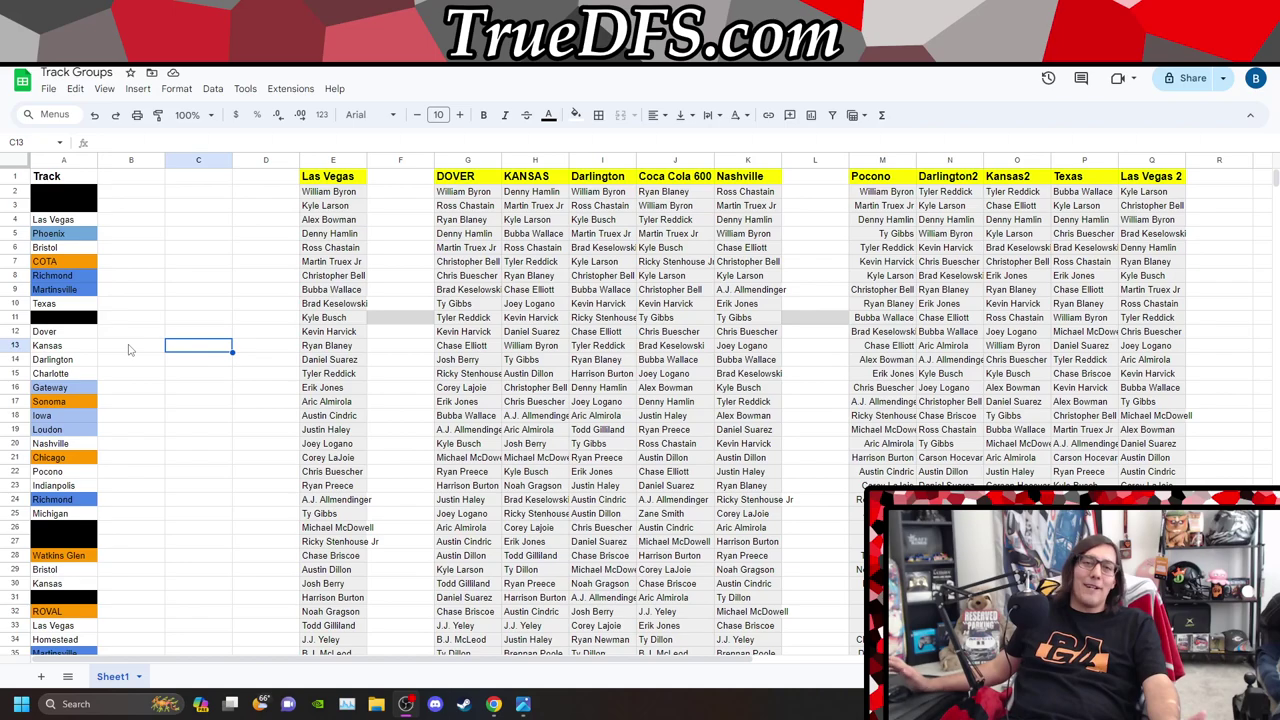
{"action": "scroll", "coordinate": [128, 349], "scroll_direction": "down", "scroll_amount": 2}
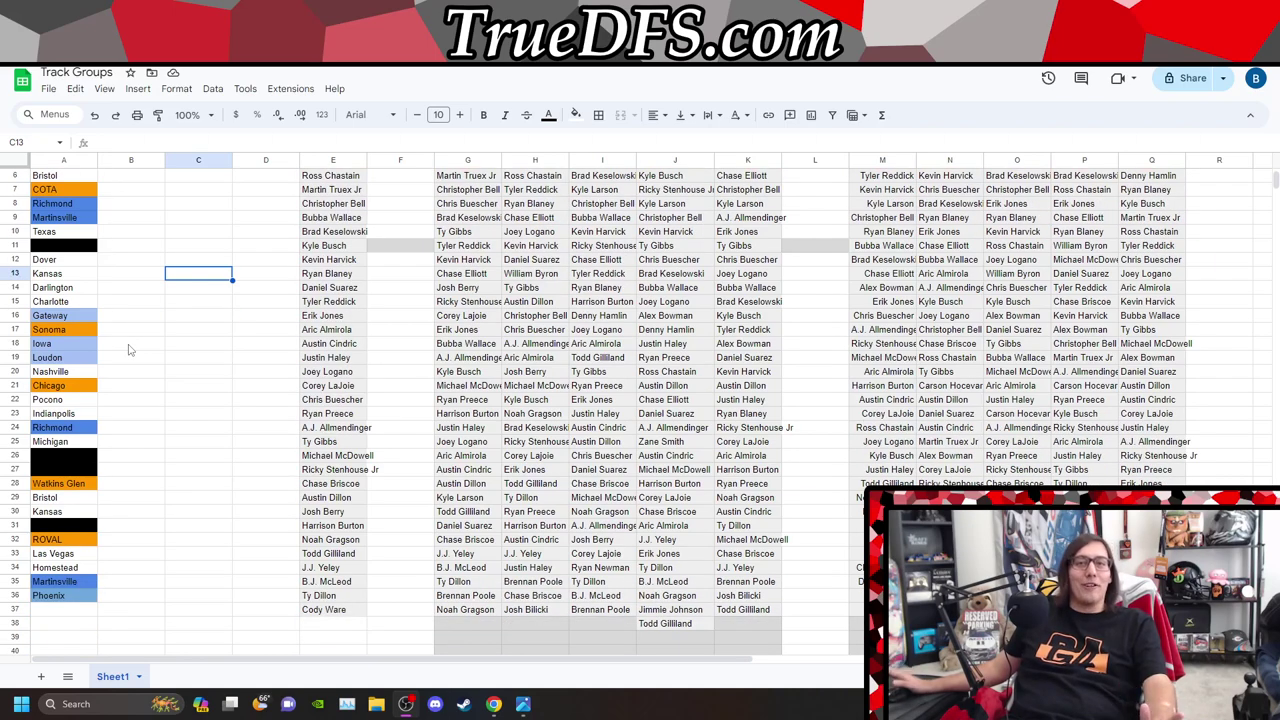
{"action": "scroll", "coordinate": [128, 349], "scroll_direction": "up", "scroll_amount": 1}
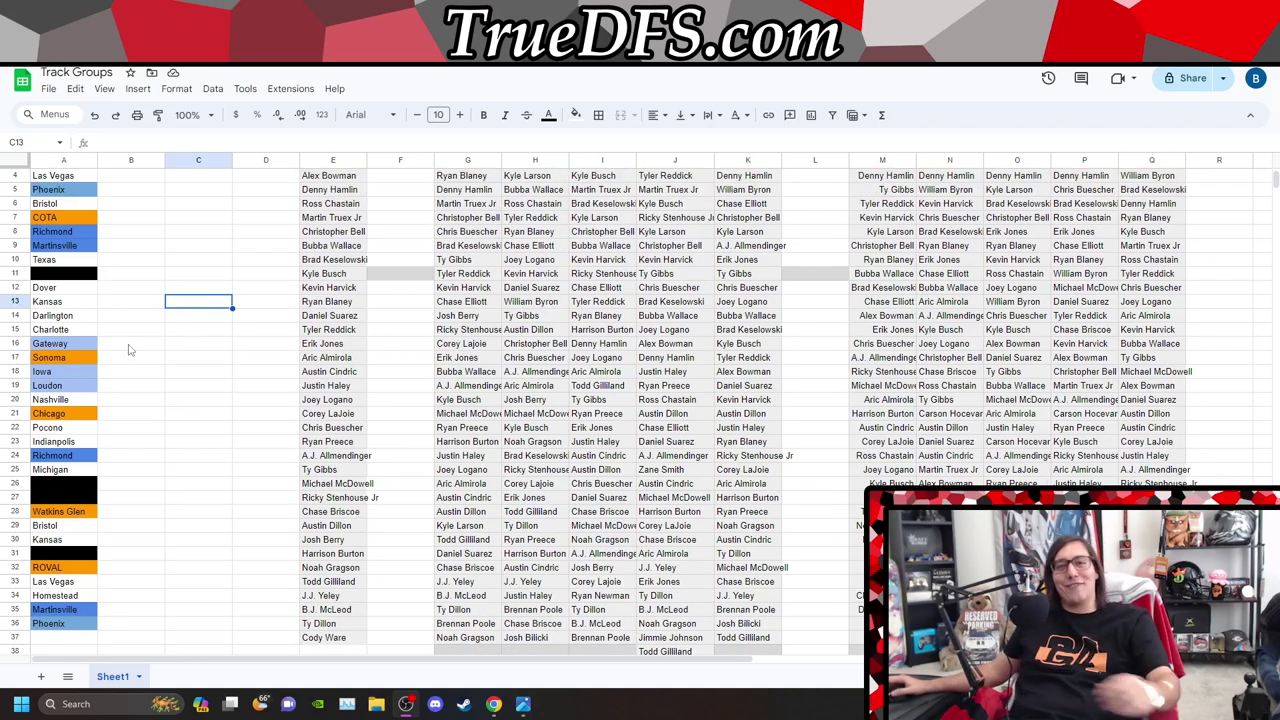
{"action": "scroll", "coordinate": [127, 344], "scroll_direction": "up", "scroll_amount": 1}
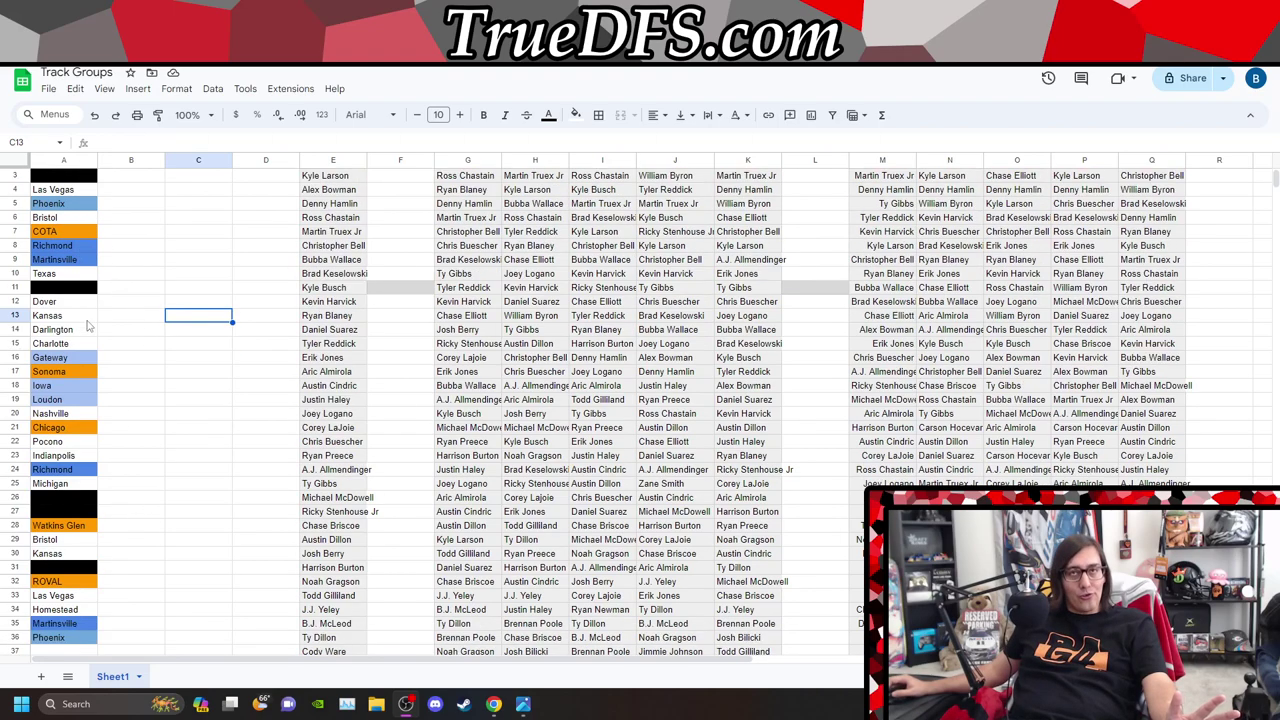
{"action": "scroll", "coordinate": [100, 455], "scroll_direction": "down", "scroll_amount": 2}
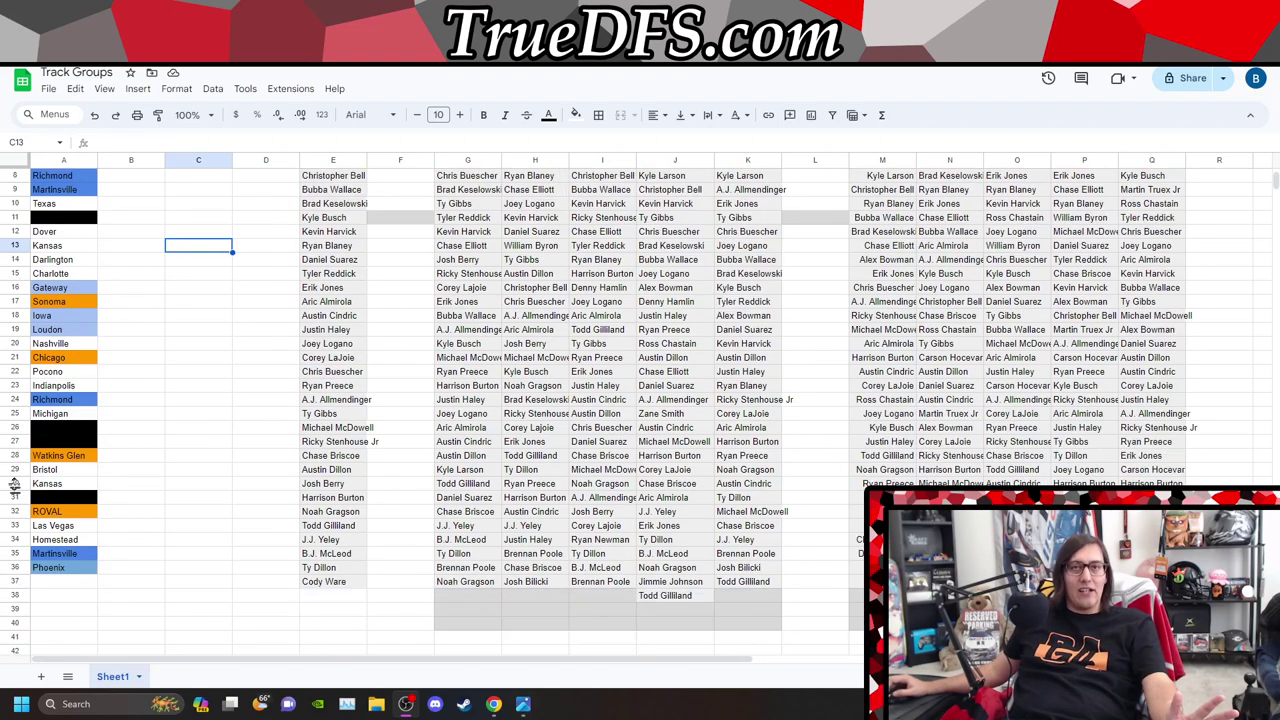
{"action": "scroll", "coordinate": [146, 313], "scroll_direction": "up", "scroll_amount": 2}
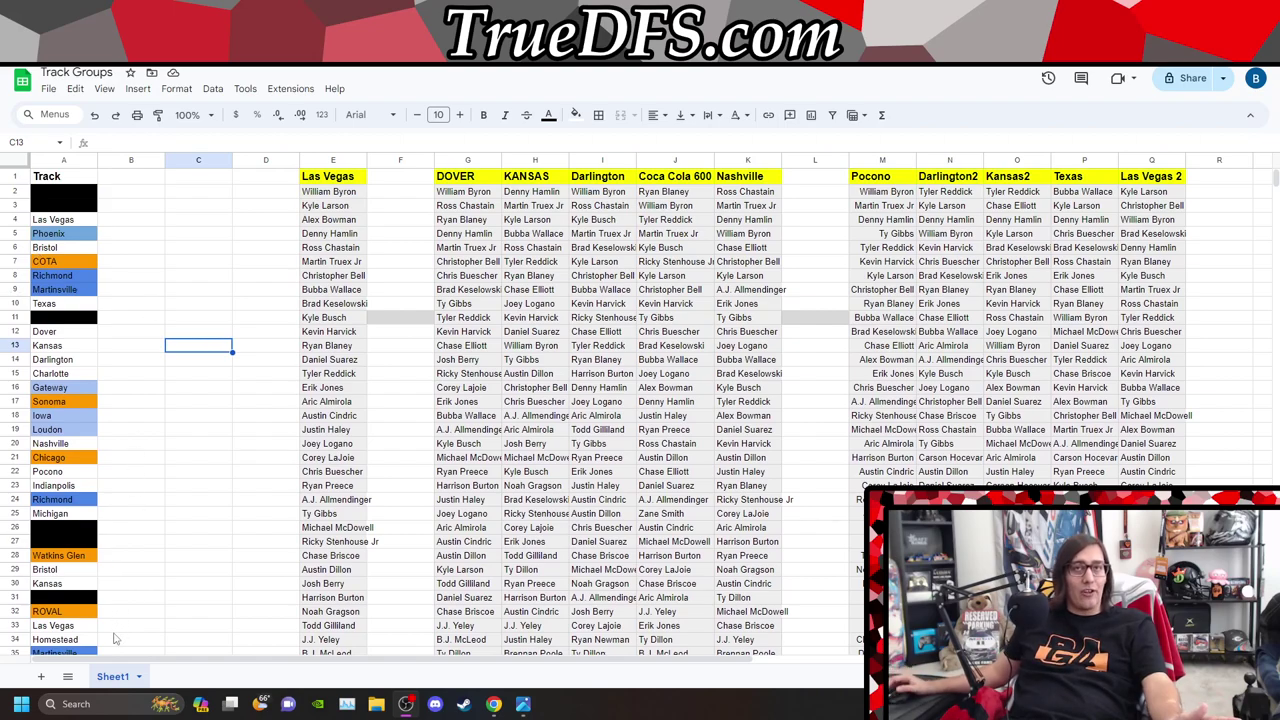
{"action": "scroll", "coordinate": [88, 264], "scroll_direction": "down", "scroll_amount": 1}
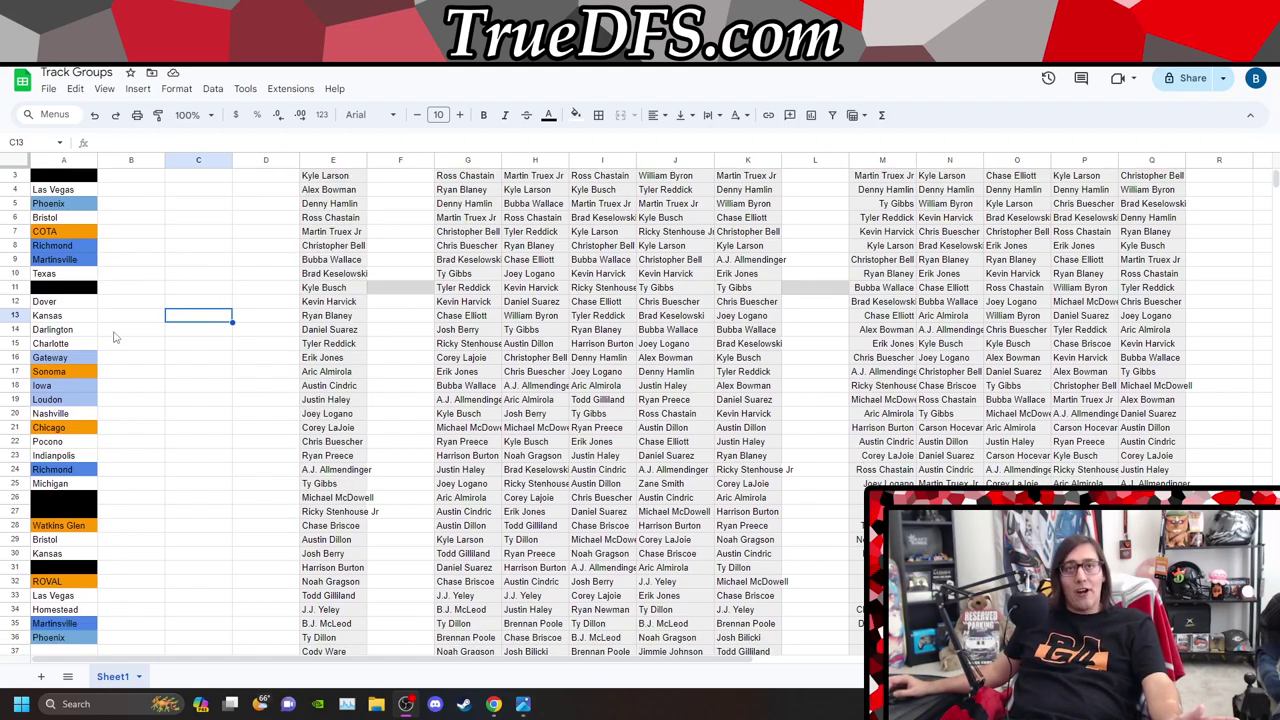
{"action": "scroll", "coordinate": [80, 420], "scroll_direction": "up", "scroll_amount": 1}
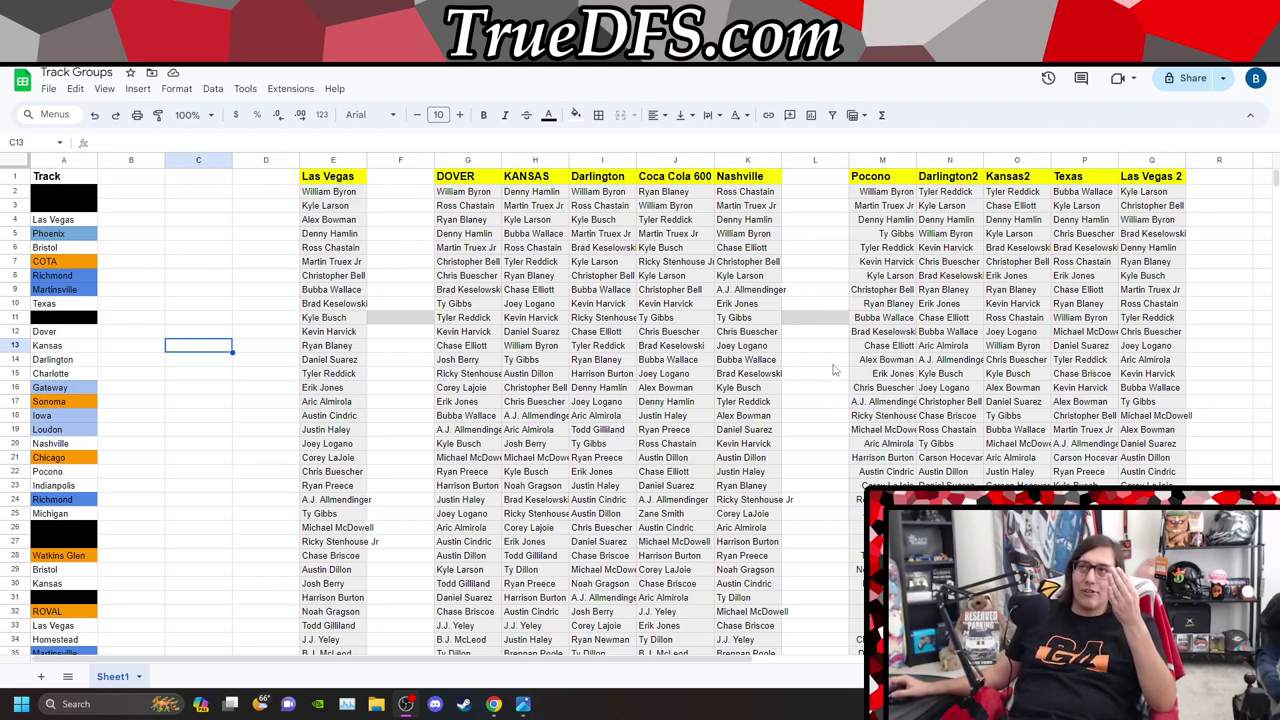
{"action": "left_click_drag", "start_coordinate": [818, 304], "coordinate": [820, 318]}
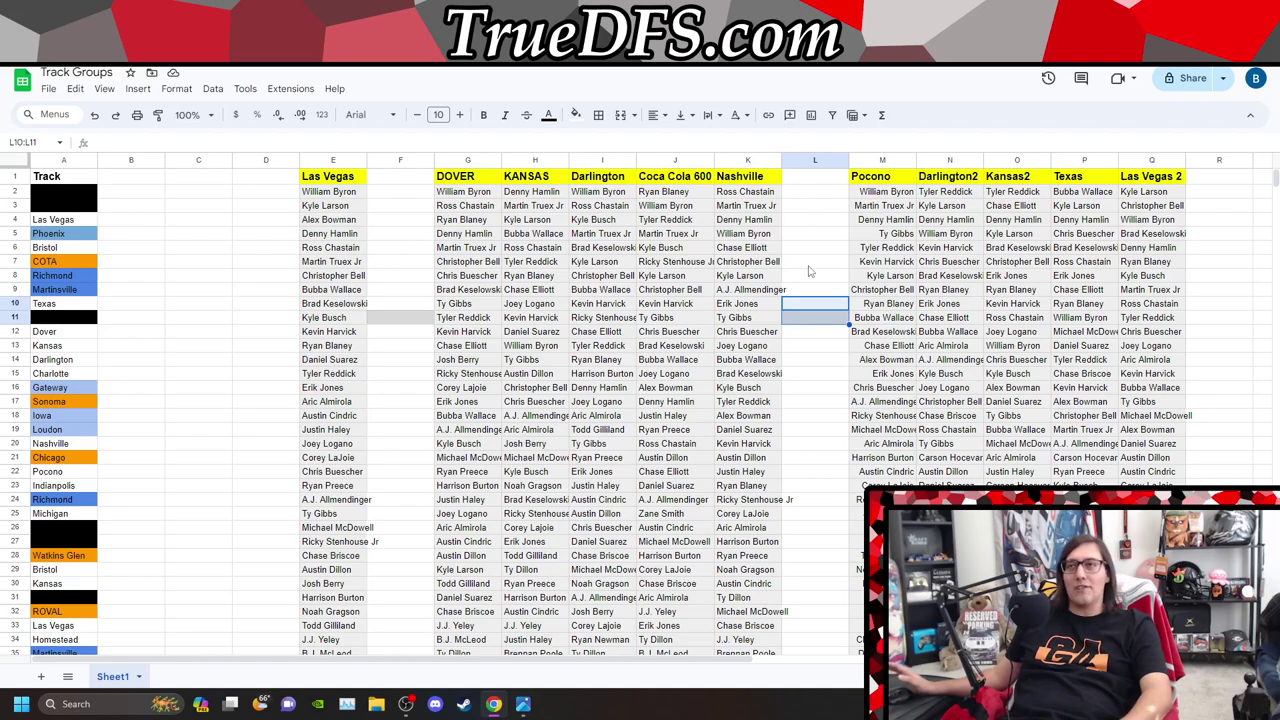
{"action": "key", "text": "ctrl+f"}
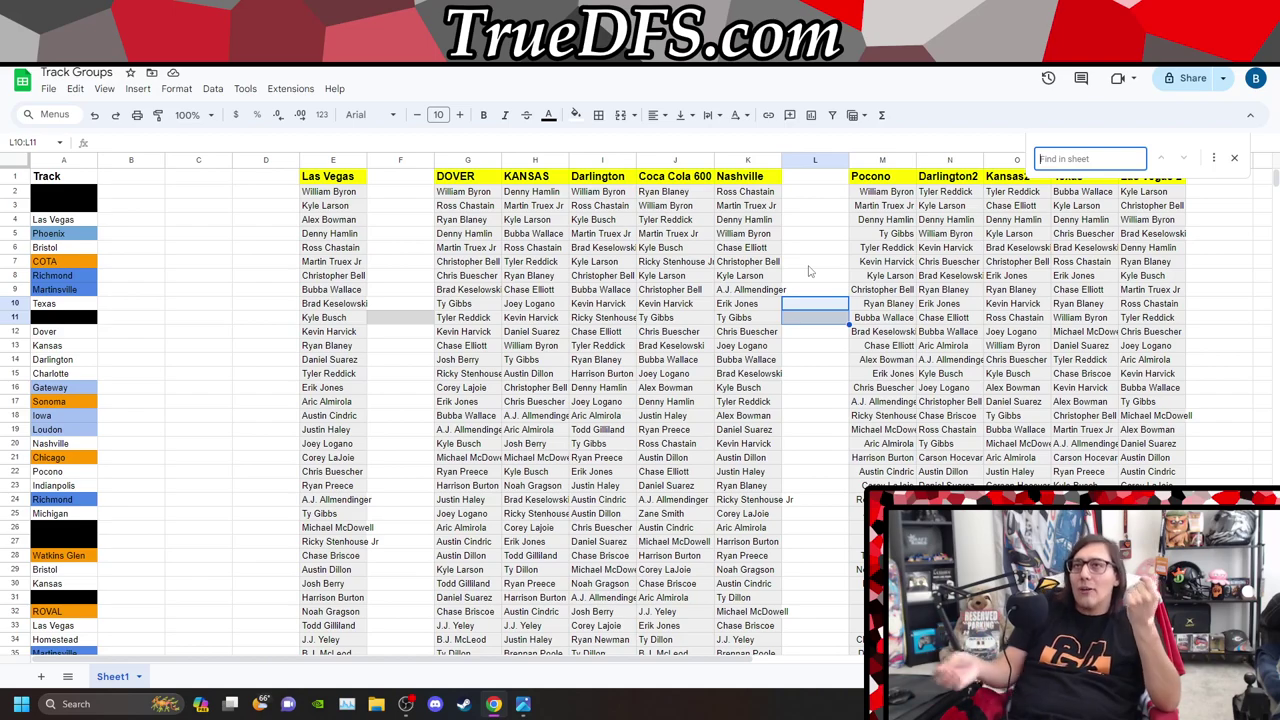
{"action": "left_click", "coordinate": [1237, 159]}
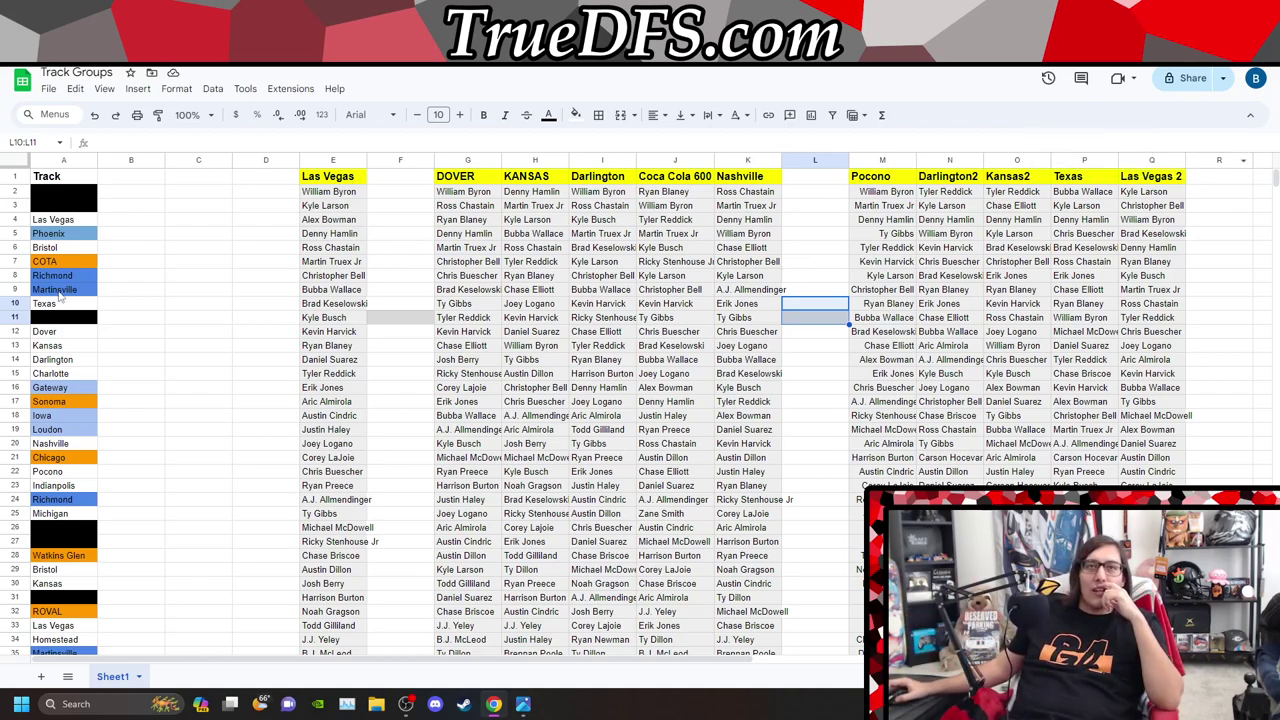
{"action": "left_click", "coordinate": [1228, 328]}
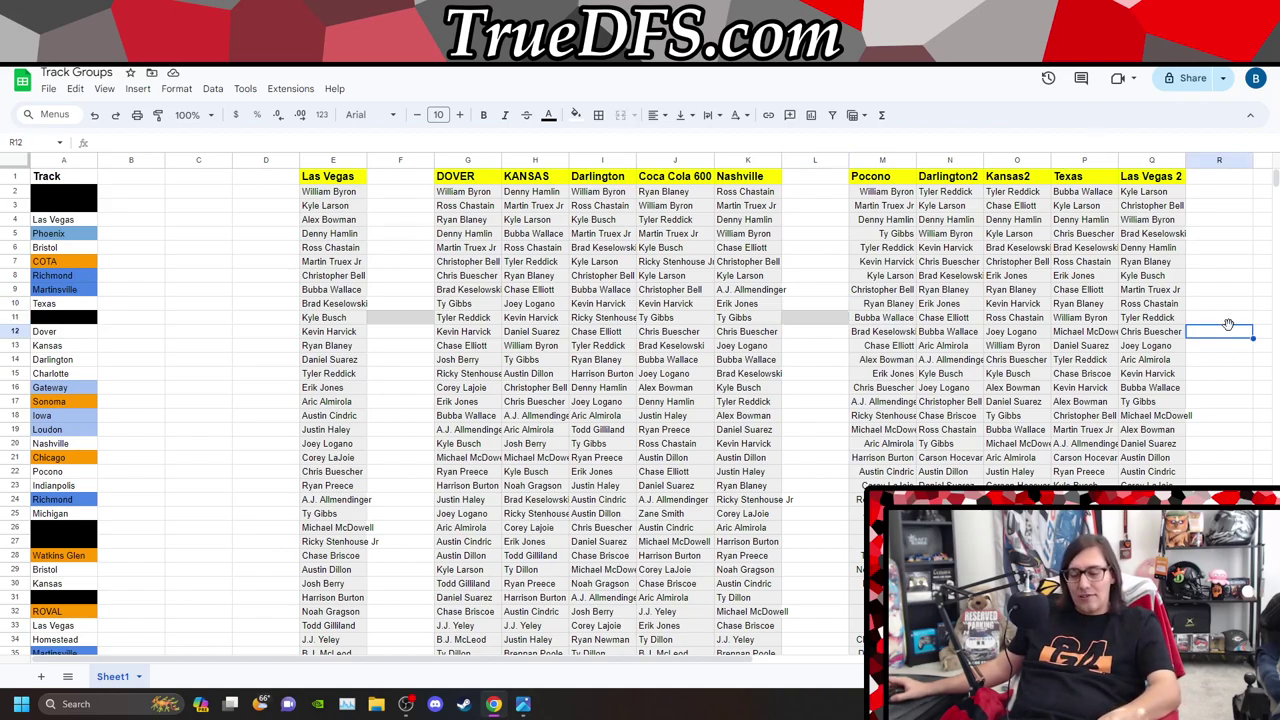
Search the sheet for "byron" and examine William Byron's placements across the race columns and the track list
{"action": "key", "text": "ctrl+f"}
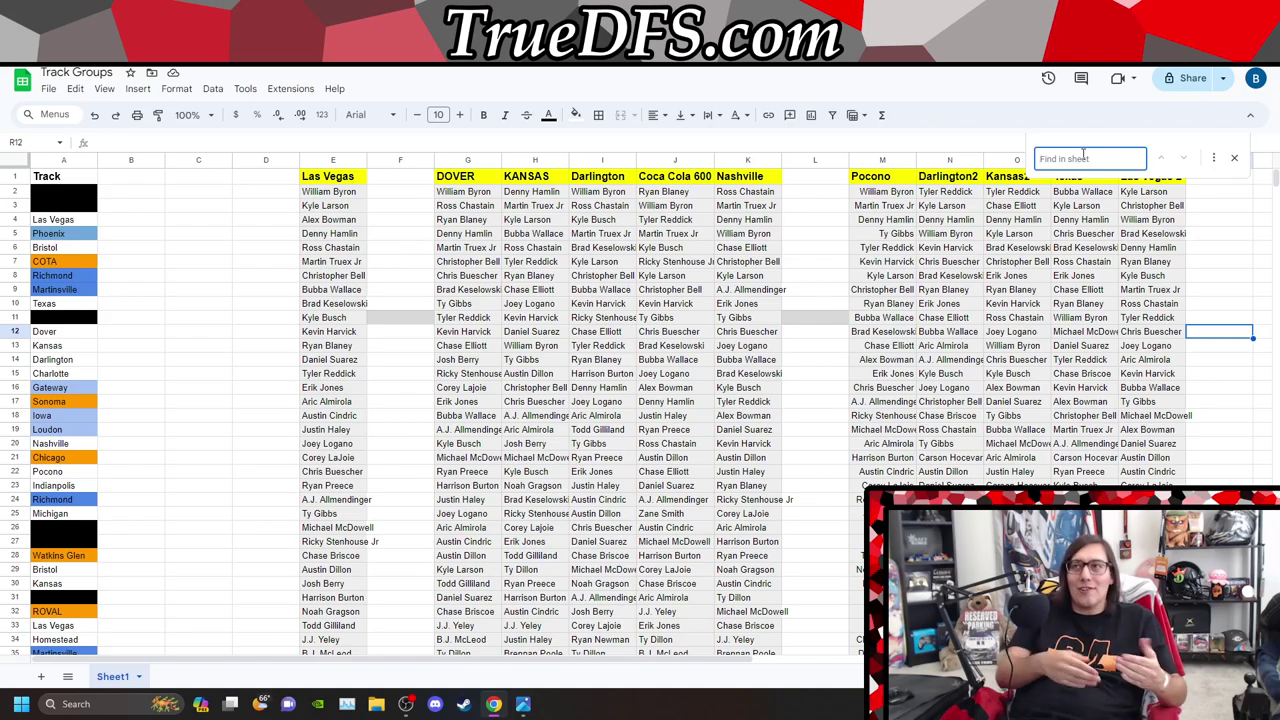
{"action": "type", "text": "bry"}
{"action": "double_click", "coordinate": [1083, 155]}
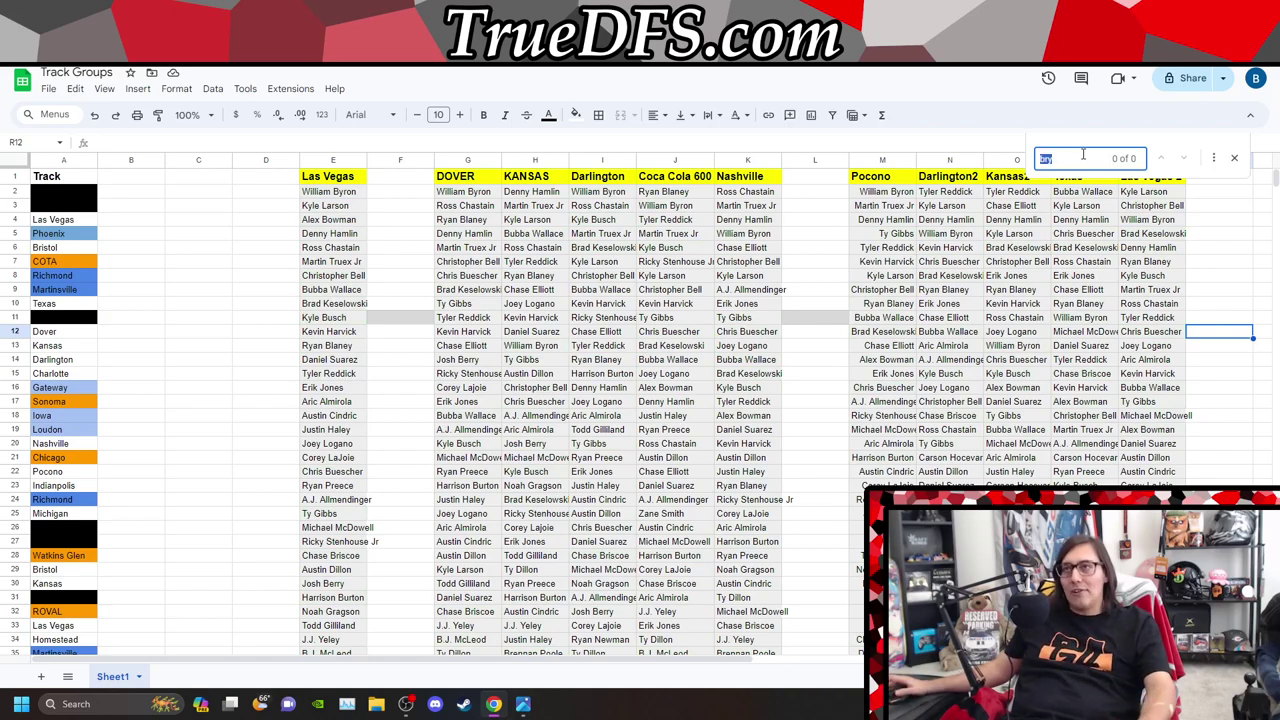
{"action": "type", "text": "byron"}
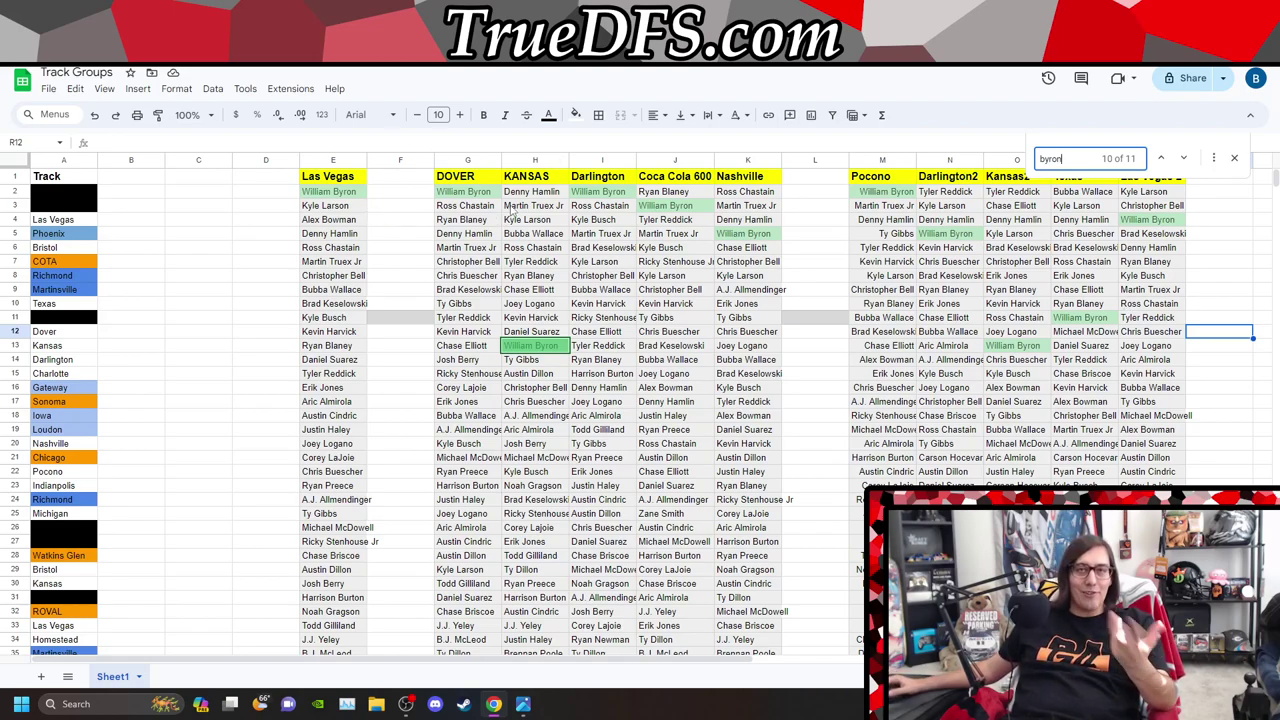
{"action": "scroll", "coordinate": [90, 480], "scroll_direction": "down", "scroll_amount": 3}
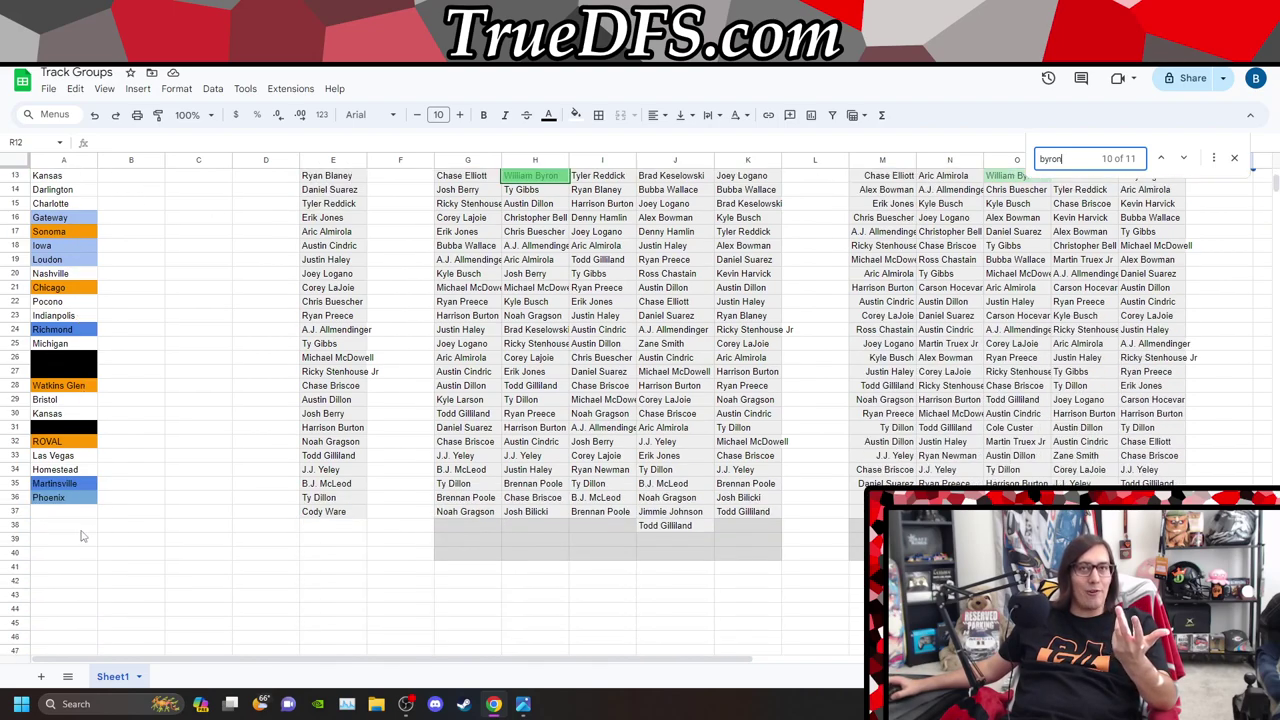
{"action": "scroll", "coordinate": [96, 514], "scroll_direction": "up", "scroll_amount": 3}
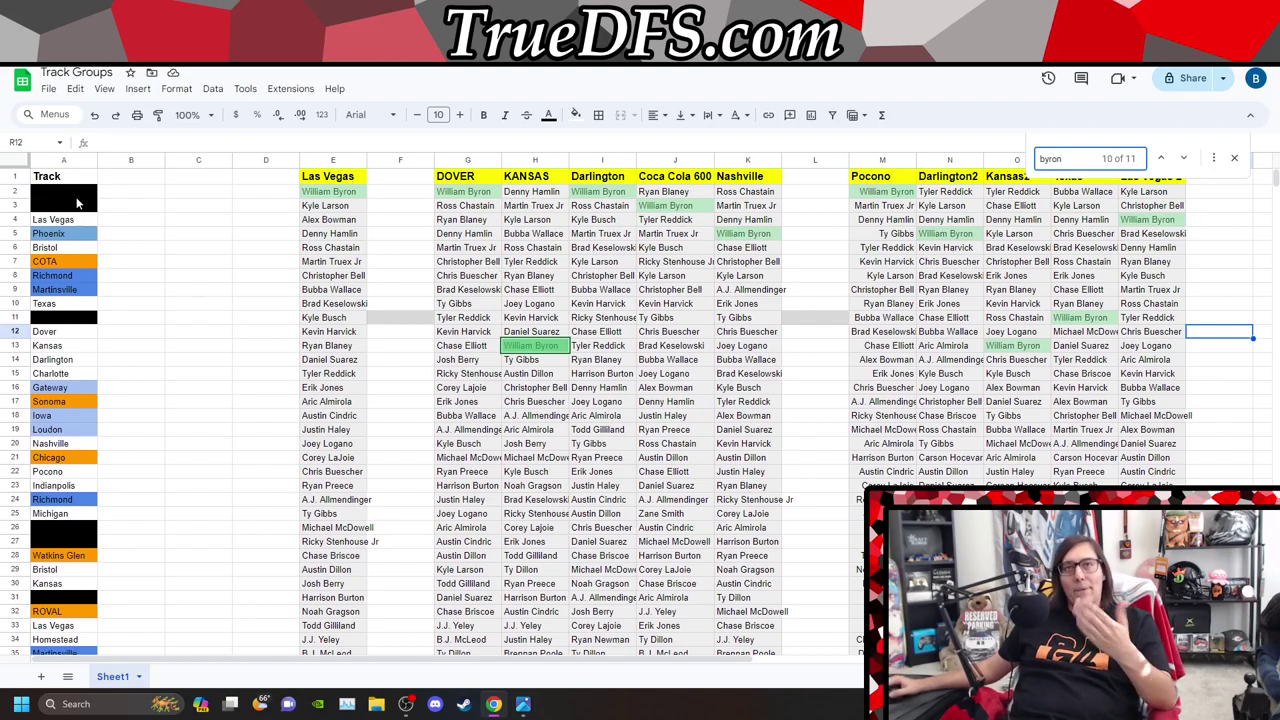
Select the Las Vegas (row 4), Texas, Dover and Kansas (row 13) cells in the Track column
{"action": "left_click_drag", "start_coordinate": [65, 224], "coordinate": [66, 232]}
{"action": "left_click", "coordinate": [70, 305], "text": "ctrl"}
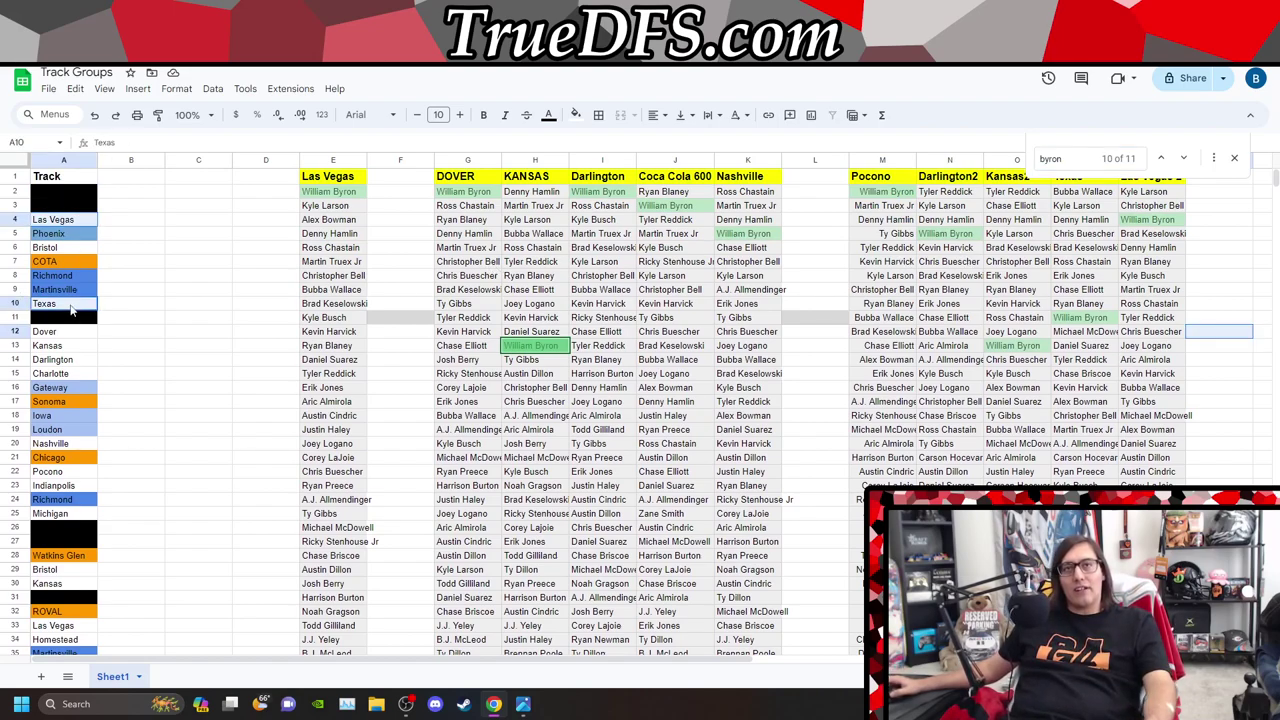
{"action": "left_click", "coordinate": [58, 335], "text": "ctrl"}
{"action": "left_click", "coordinate": [60, 347], "text": "shift"}
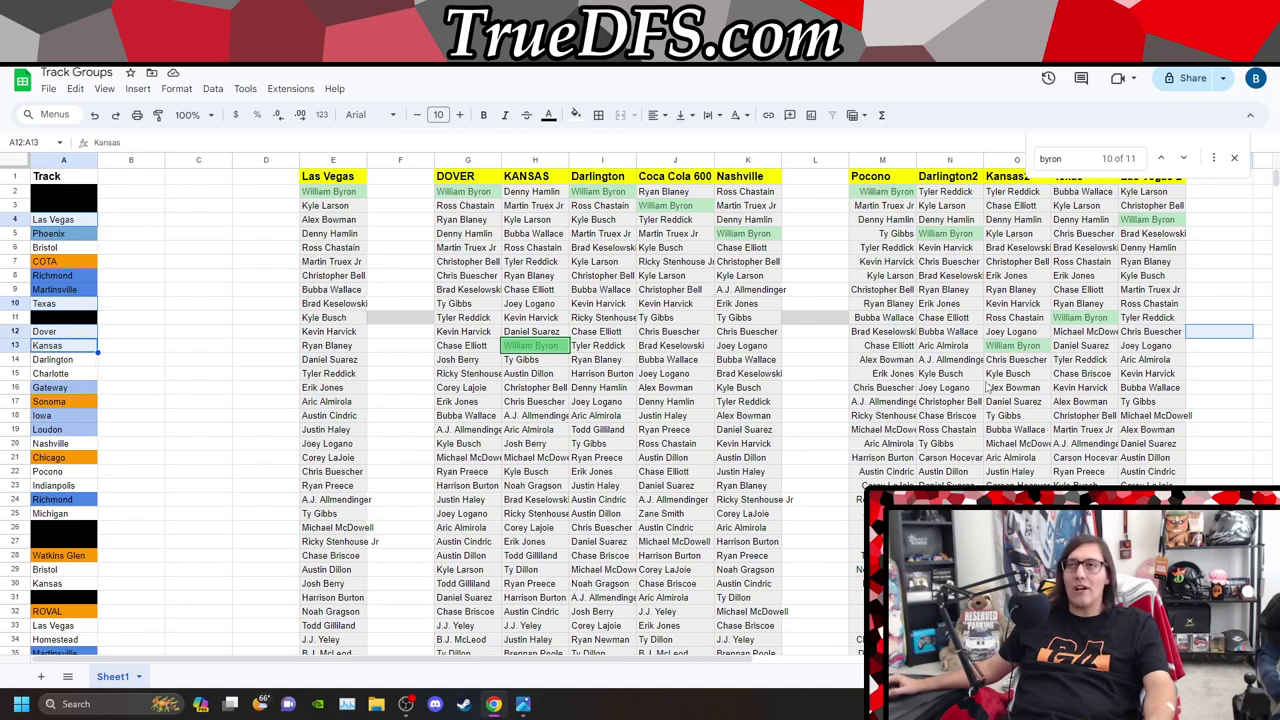
Search the sheet for "lars", "bow" and "hamli" in turn to compare Larson's, Bowman's and Hamlin's placements across the races
{"action": "double_click", "coordinate": [1080, 163]}
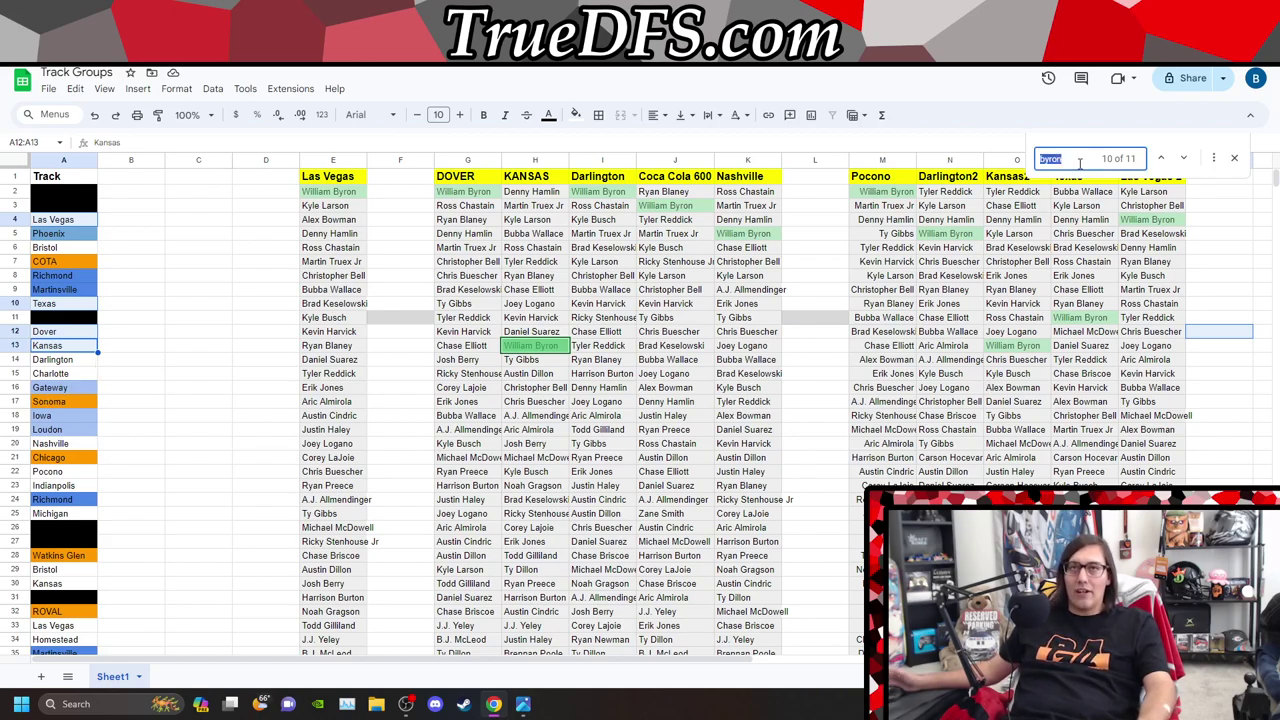
{"action": "type", "text": "lars"}
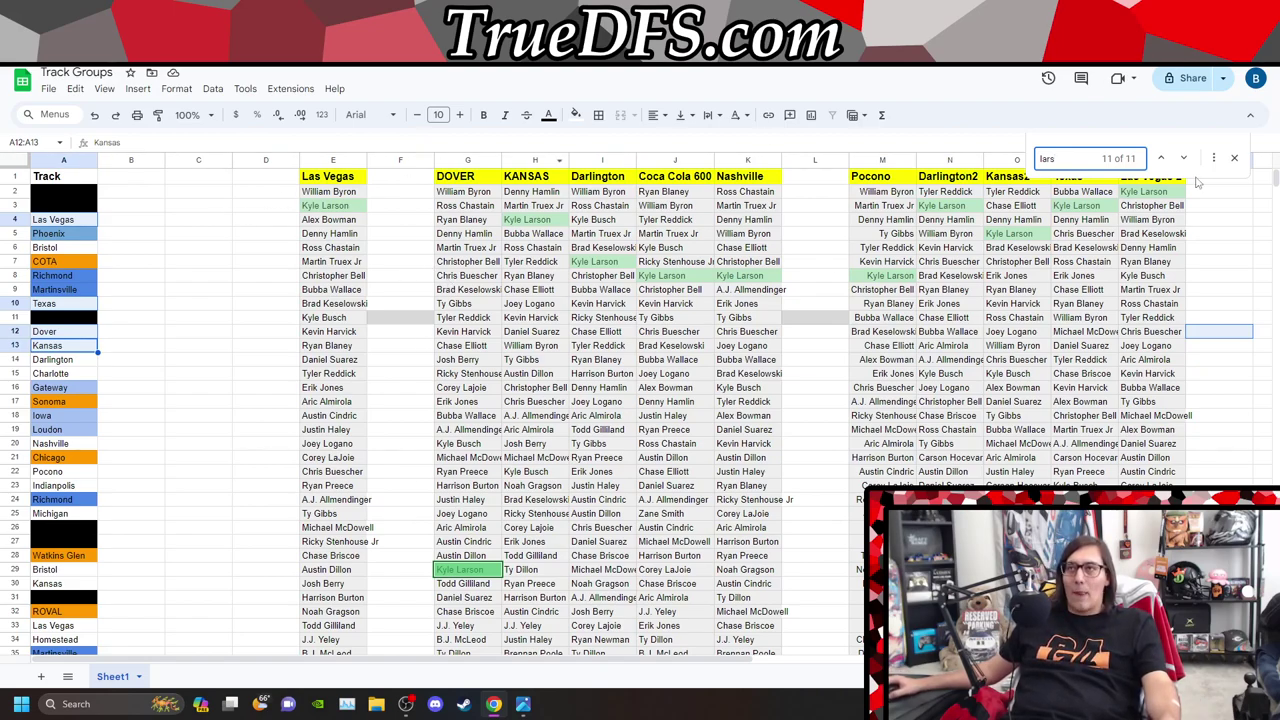
{"action": "double_click", "coordinate": [1050, 158]}
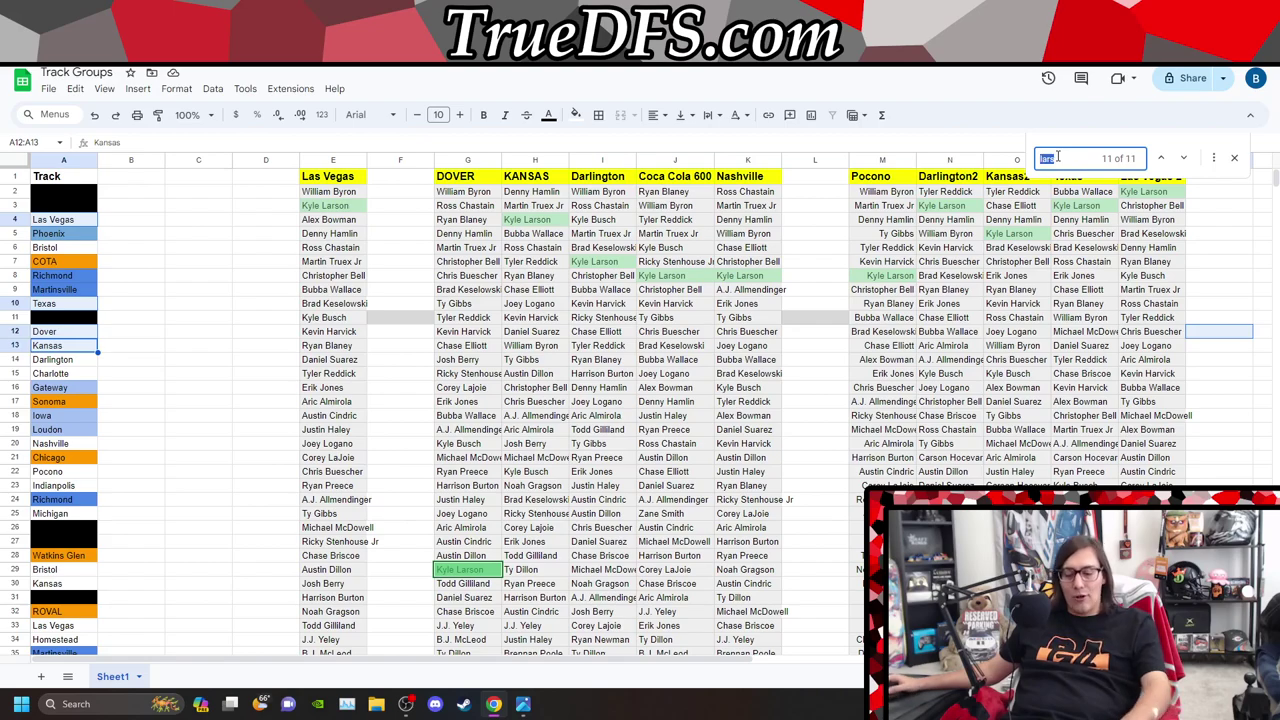
{"action": "type", "text": "bow"}
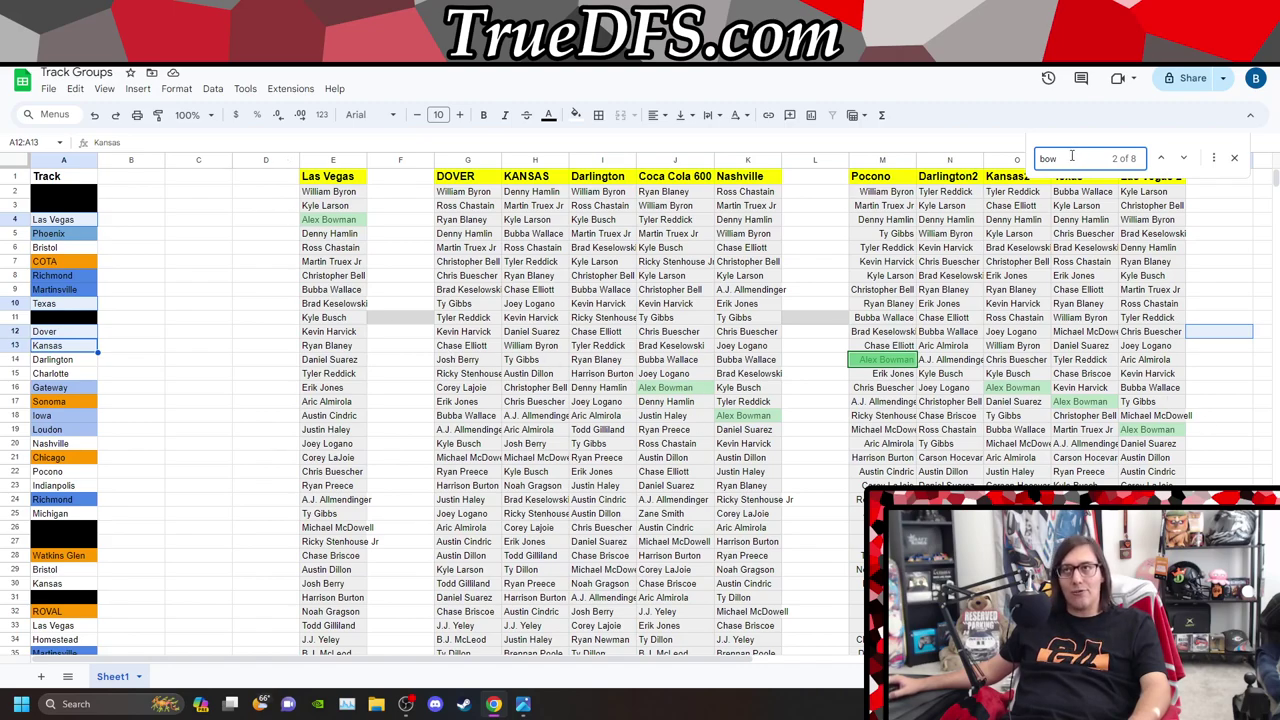
{"action": "type", "text": "hamli"}
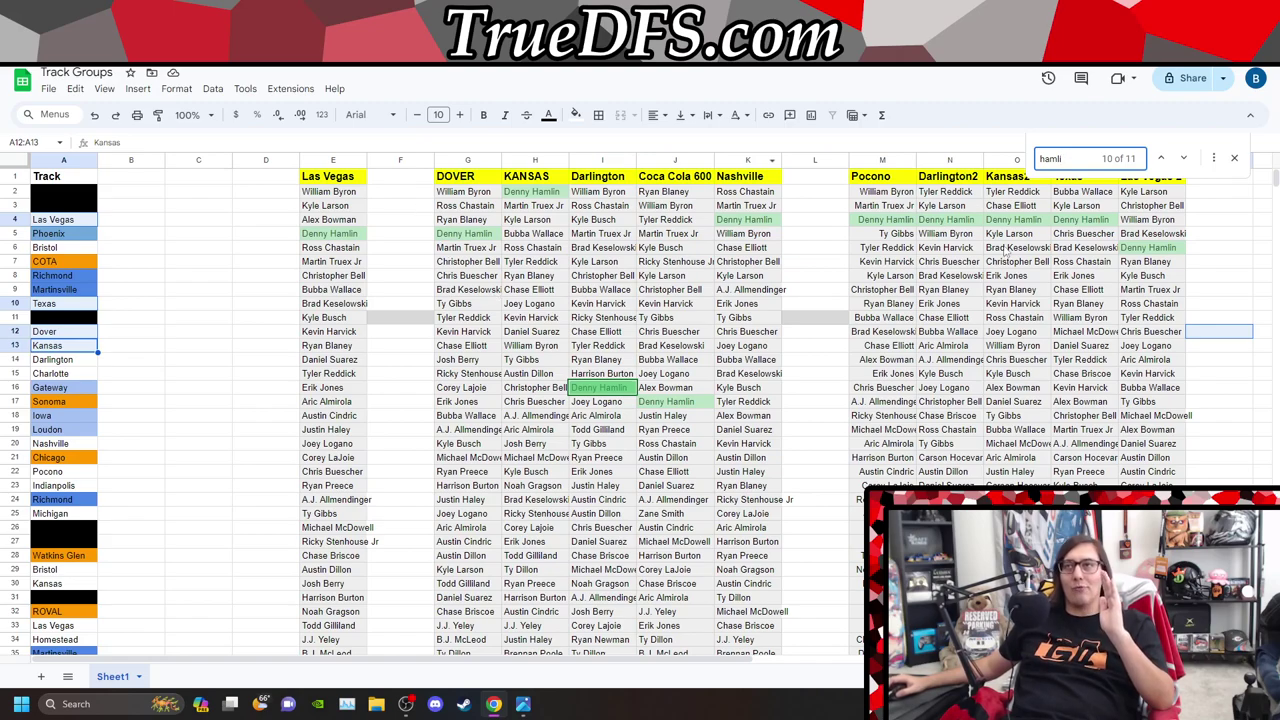
Search the sheet for "chast", "tr", "bell" and "wall" in turn to compare those drivers' placements across the races
{"action": "double_click", "coordinate": [1062, 157]}
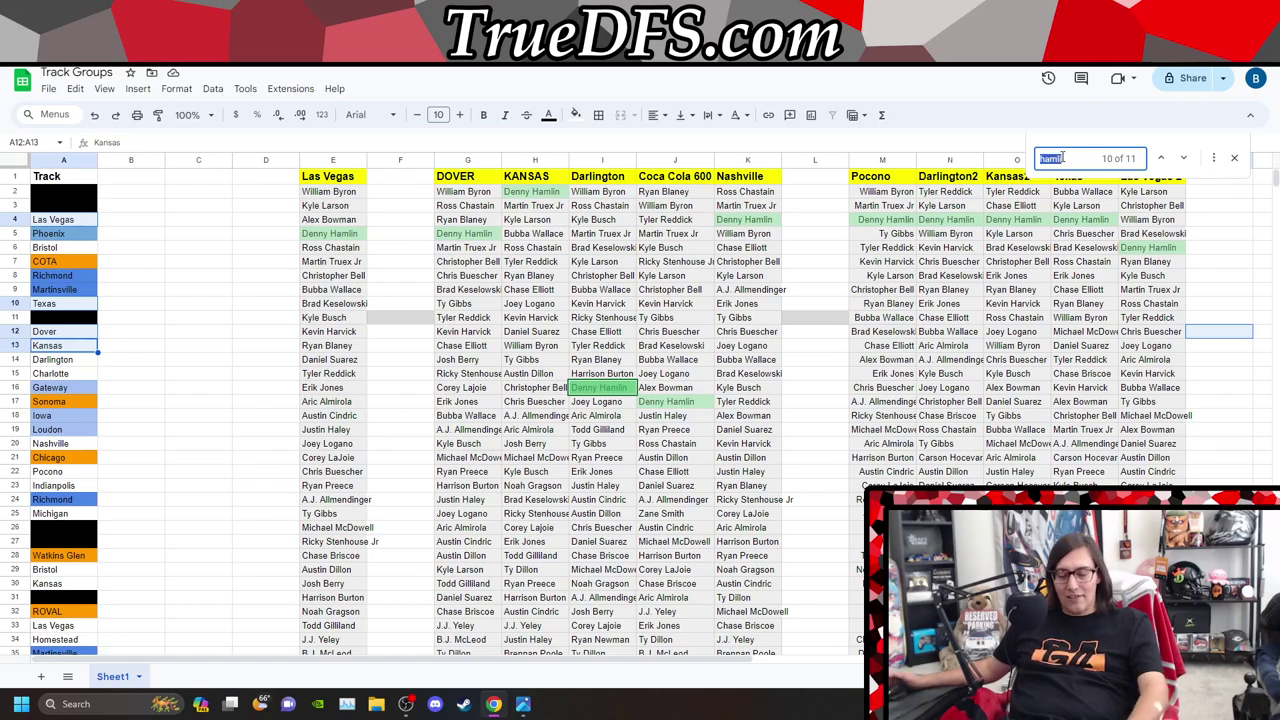
{"action": "type", "text": "chast"}
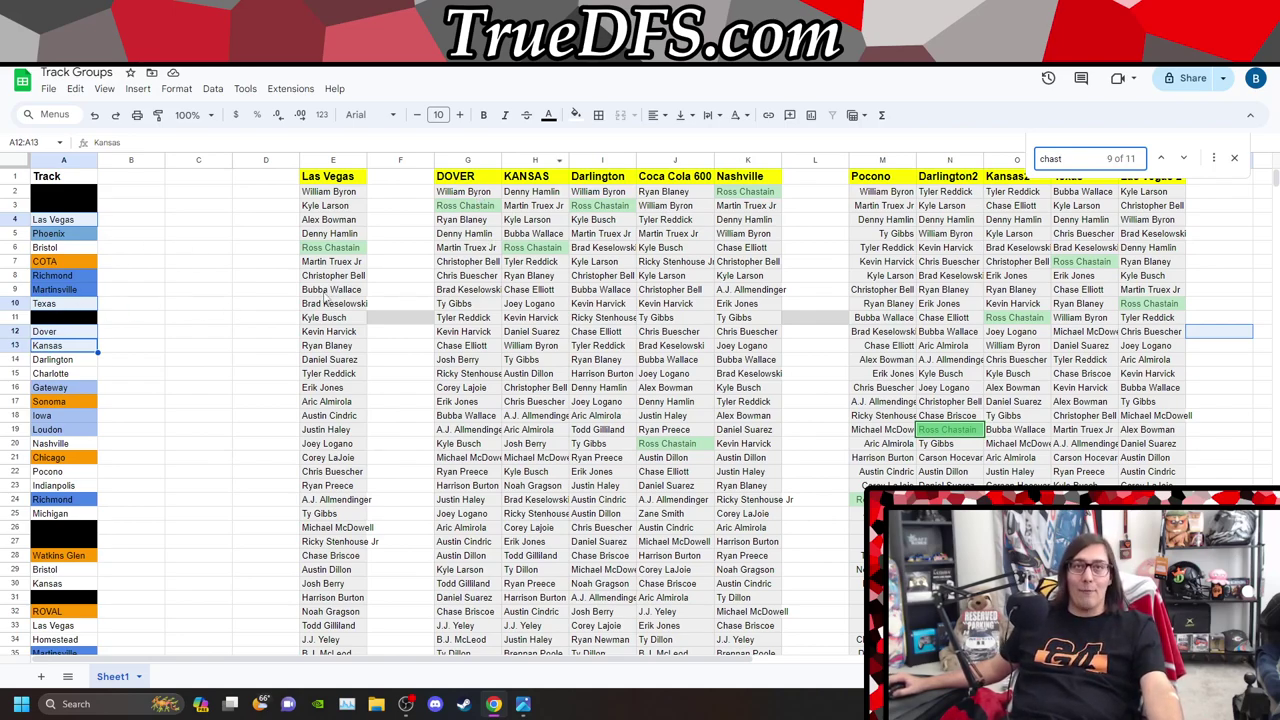
{"action": "double_click", "coordinate": [1095, 159]}
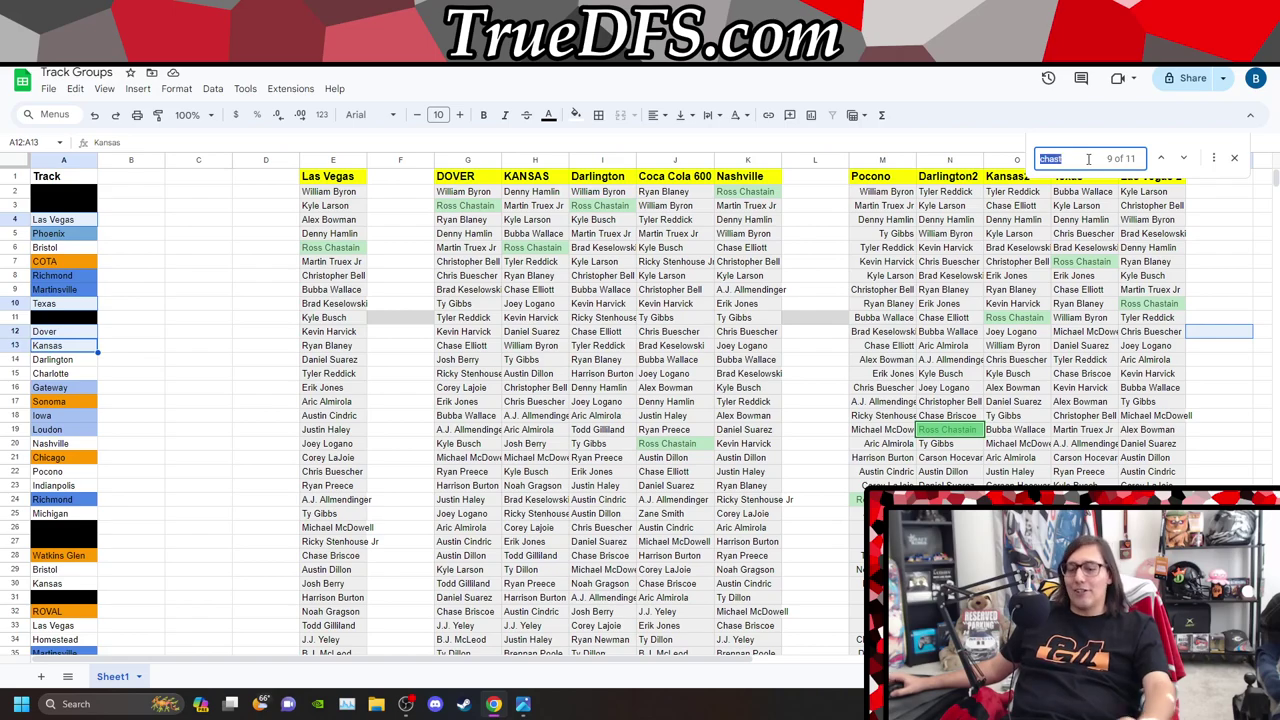
{"action": "type", "text": "tr"}
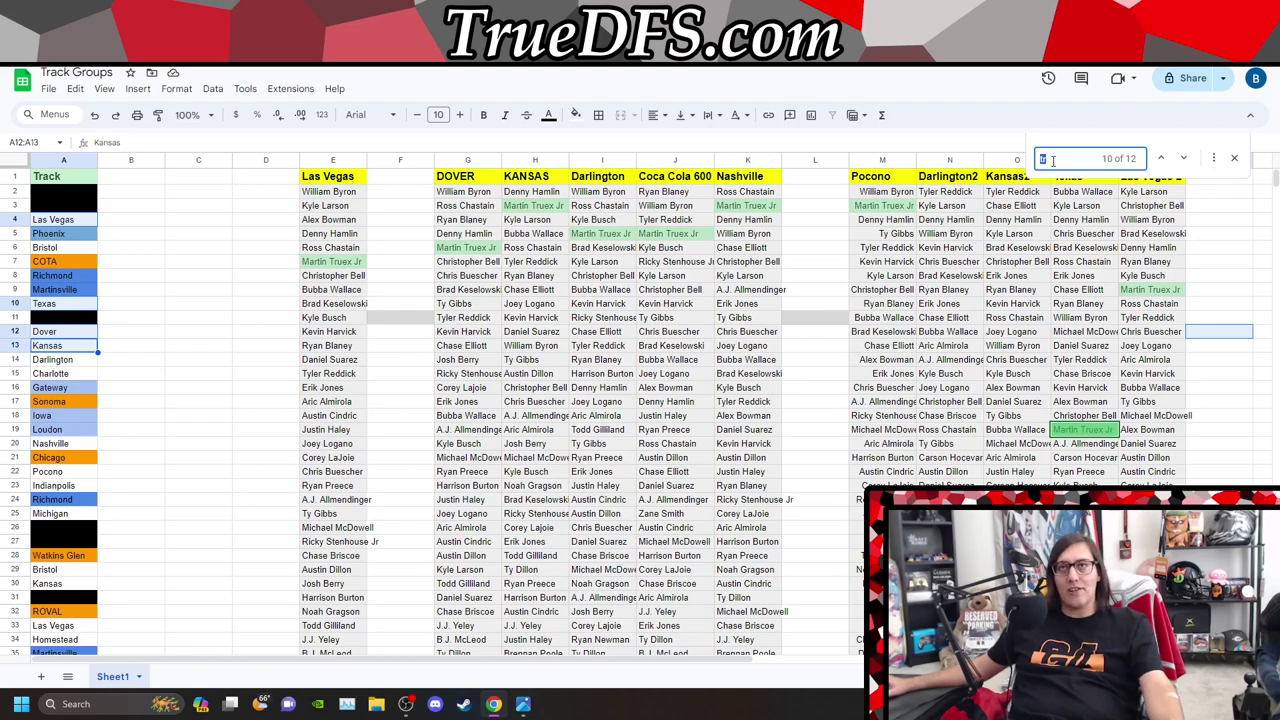
{"action": "type", "text": "bell"}
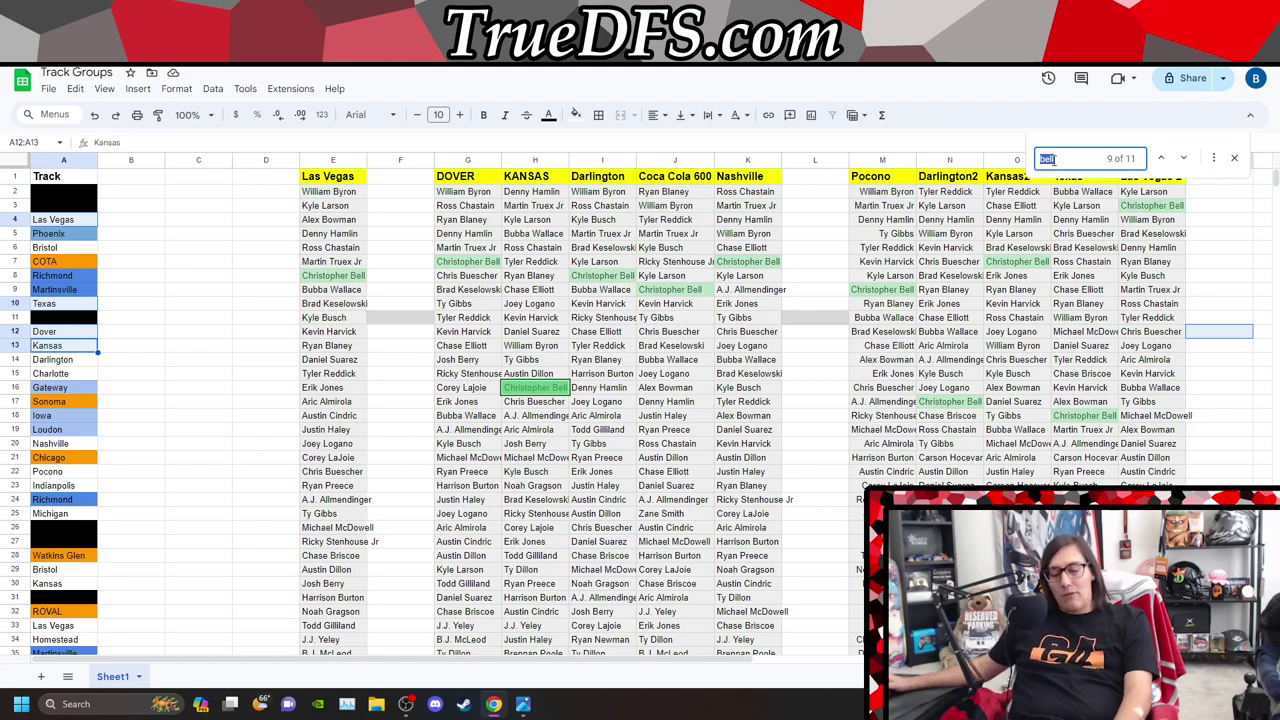
{"action": "type", "text": "wal"}
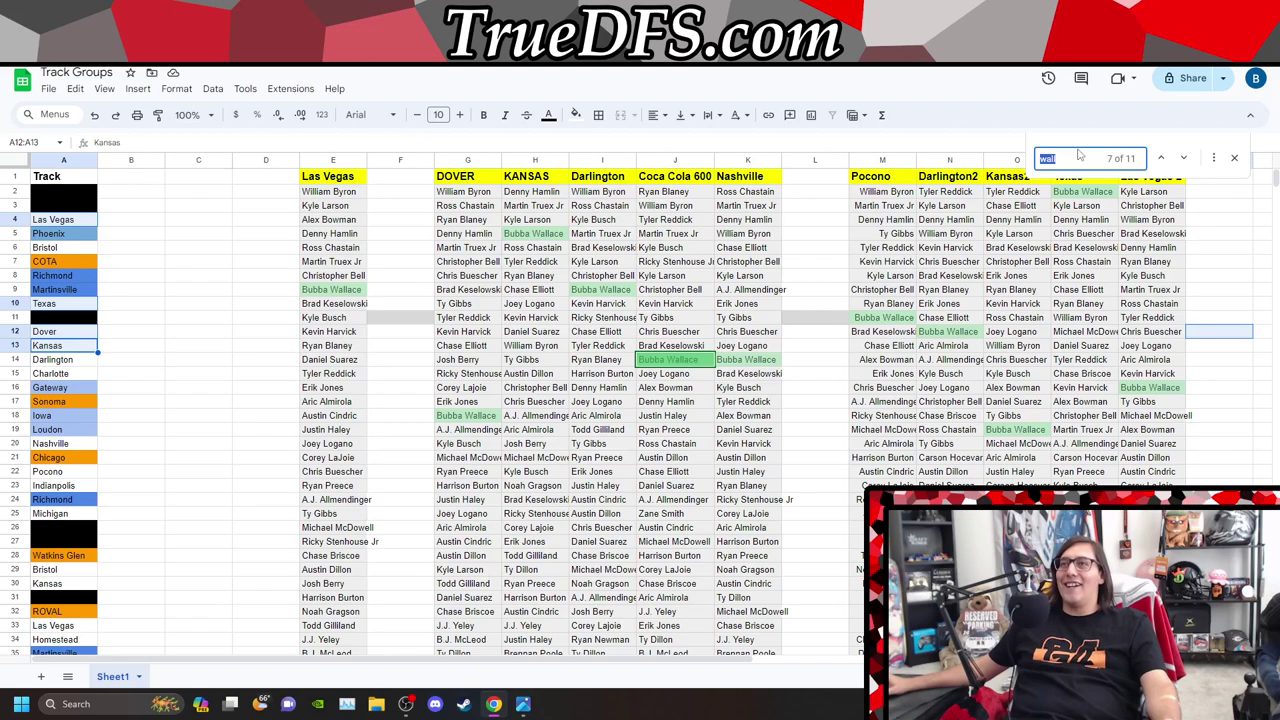
Search the sheet for "brad" to examine Brad Keselowski's placements in each race column
{"action": "type", "text": "brab"}
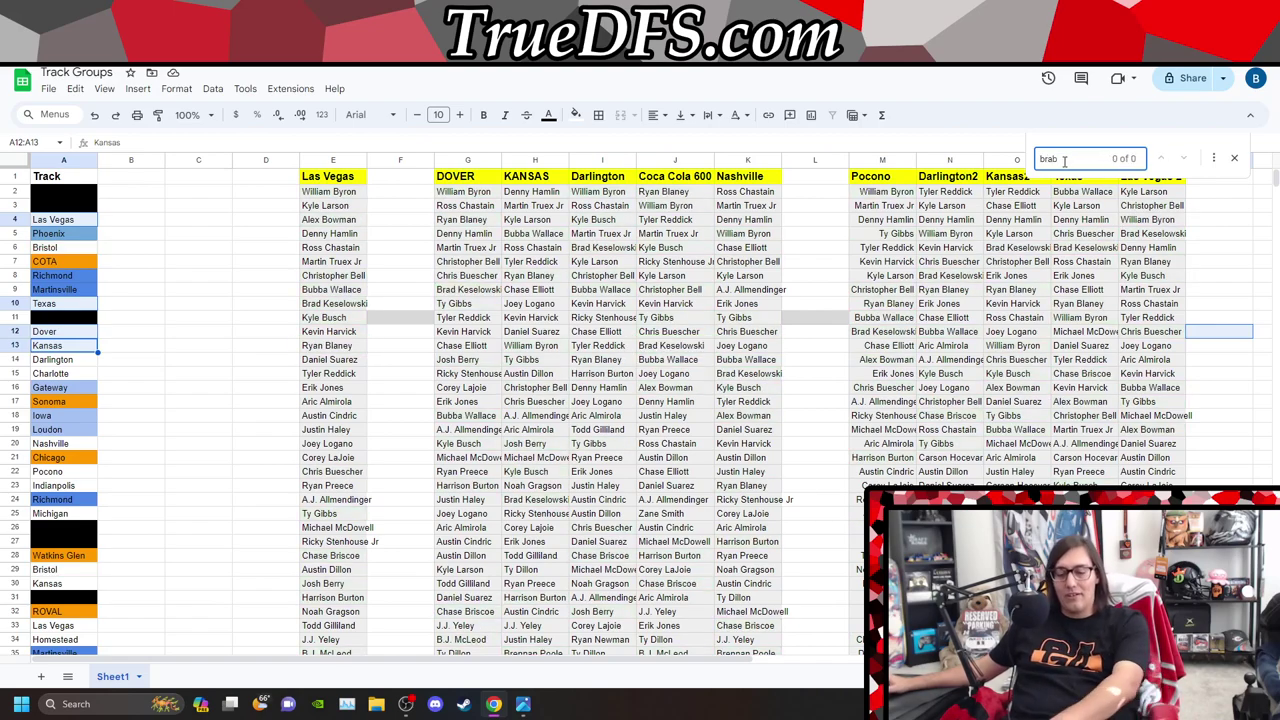
{"action": "key", "text": "BackSpace"}
{"action": "type", "text": "d"}
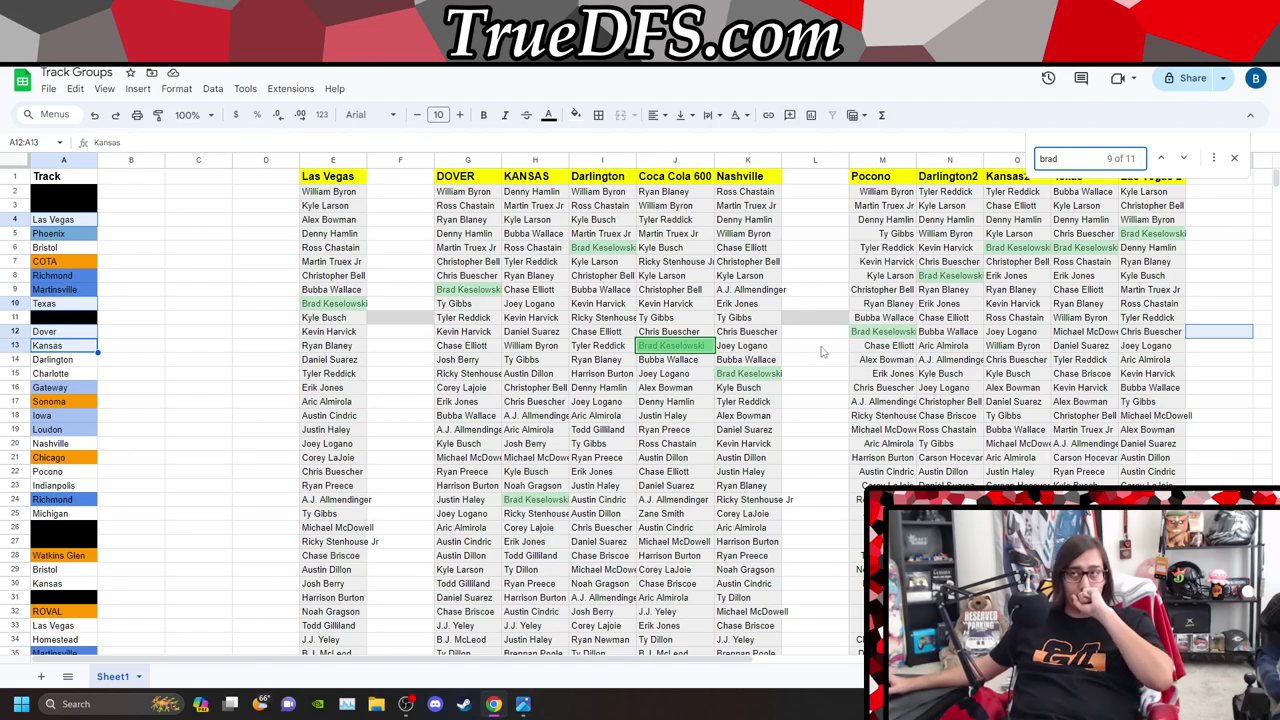
Search the sheet for "hale" and "pree" to examine Justin Haley's and Ryan Preece's placements, and close the search
{"action": "double_click", "coordinate": [1070, 158]}
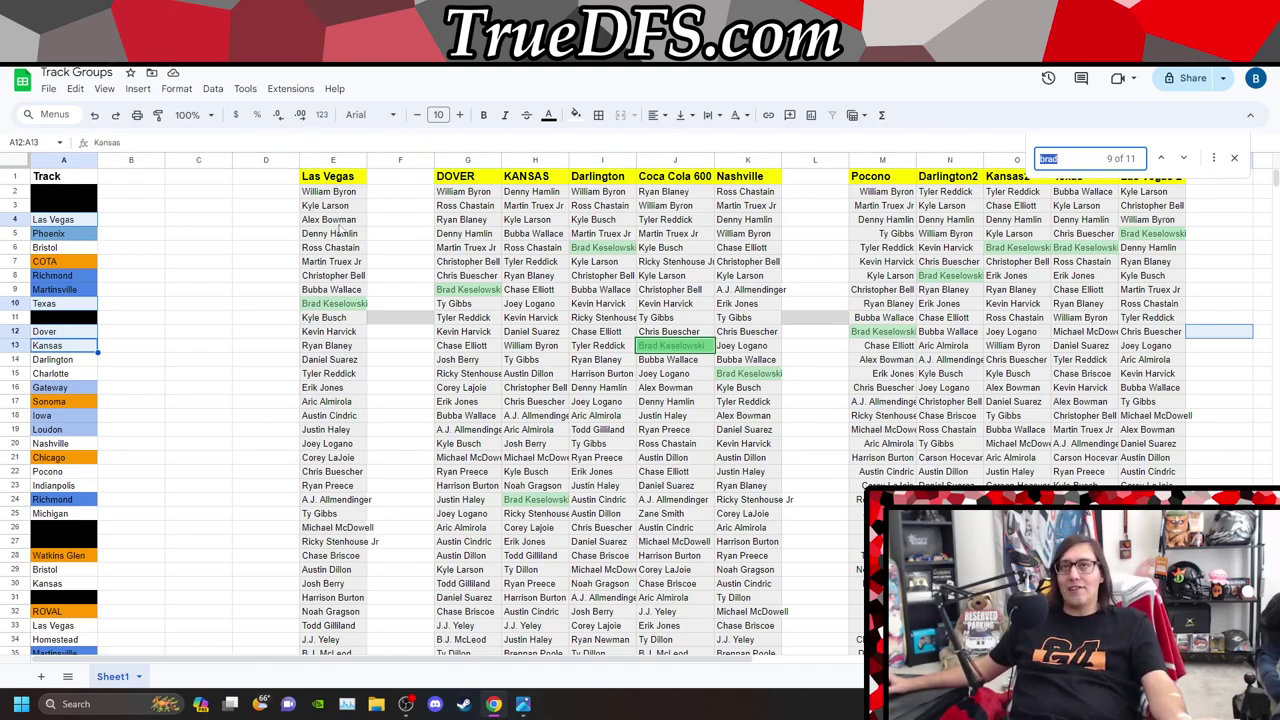
{"action": "scroll", "coordinate": [336, 383], "scroll_direction": "down", "scroll_amount": 2}
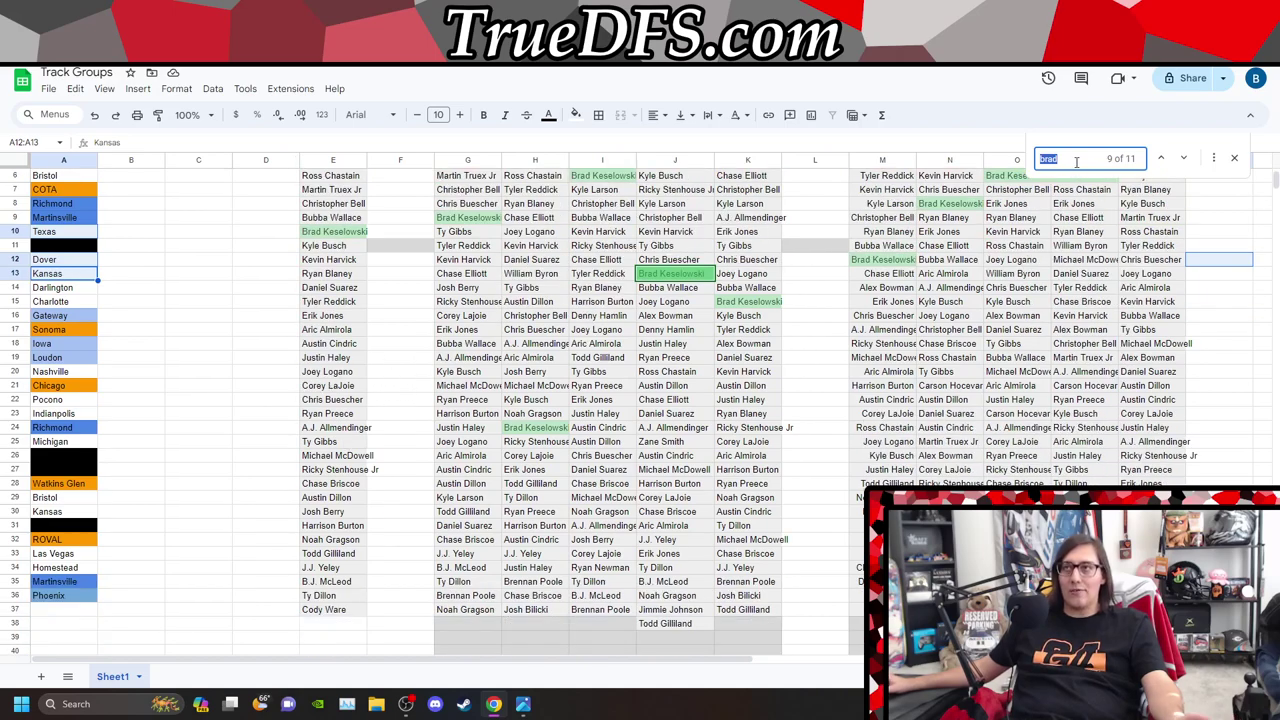
{"action": "type", "text": "hale"}
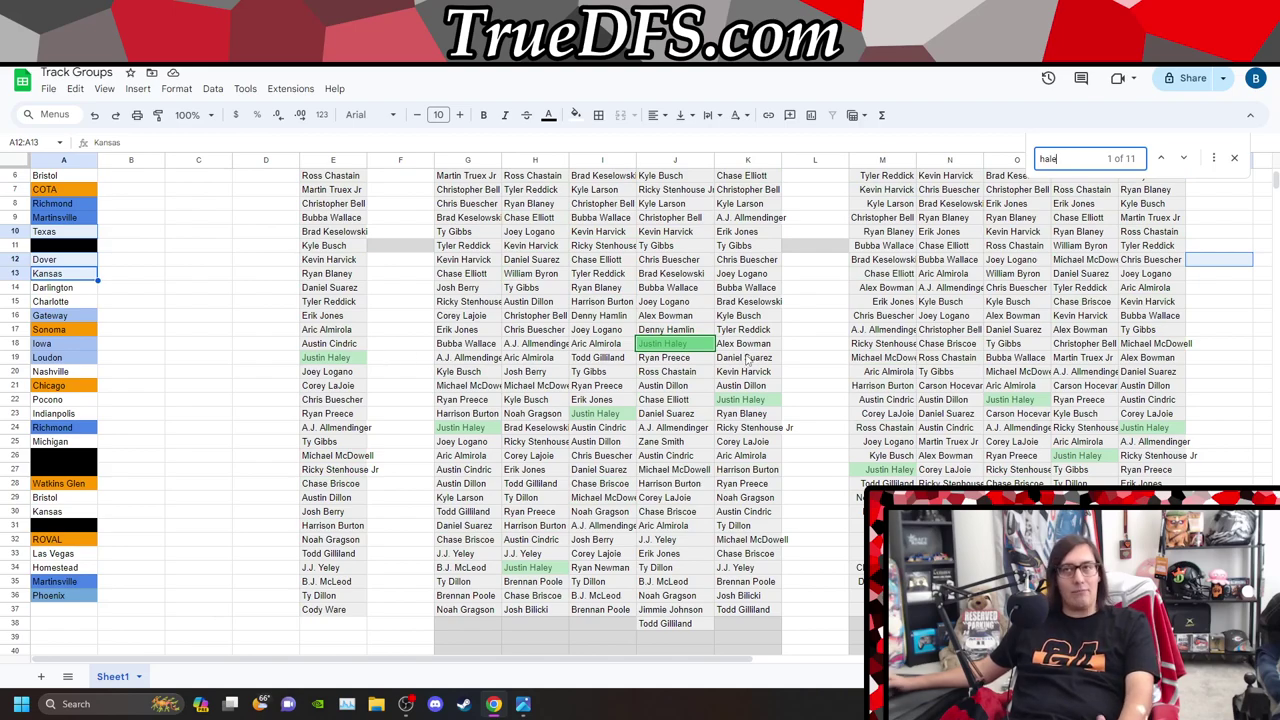
{"action": "double_click", "coordinate": [1060, 157]}
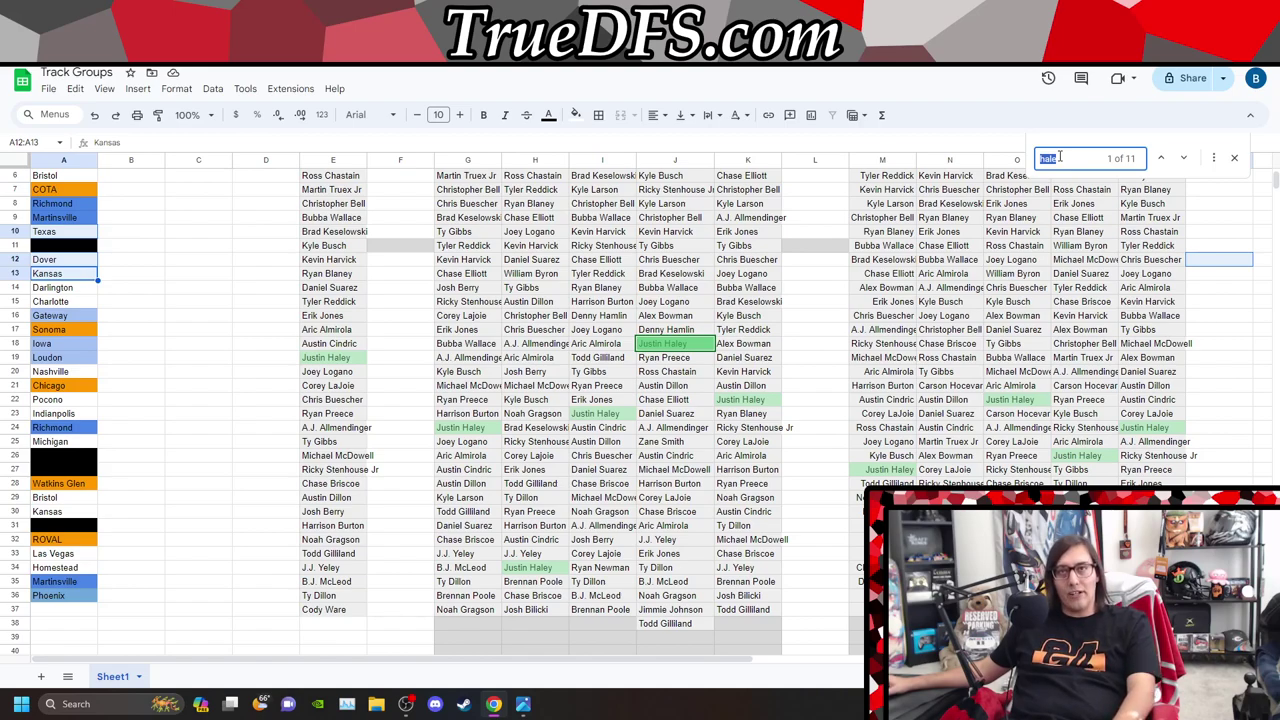
{"action": "type", "text": "pree"}
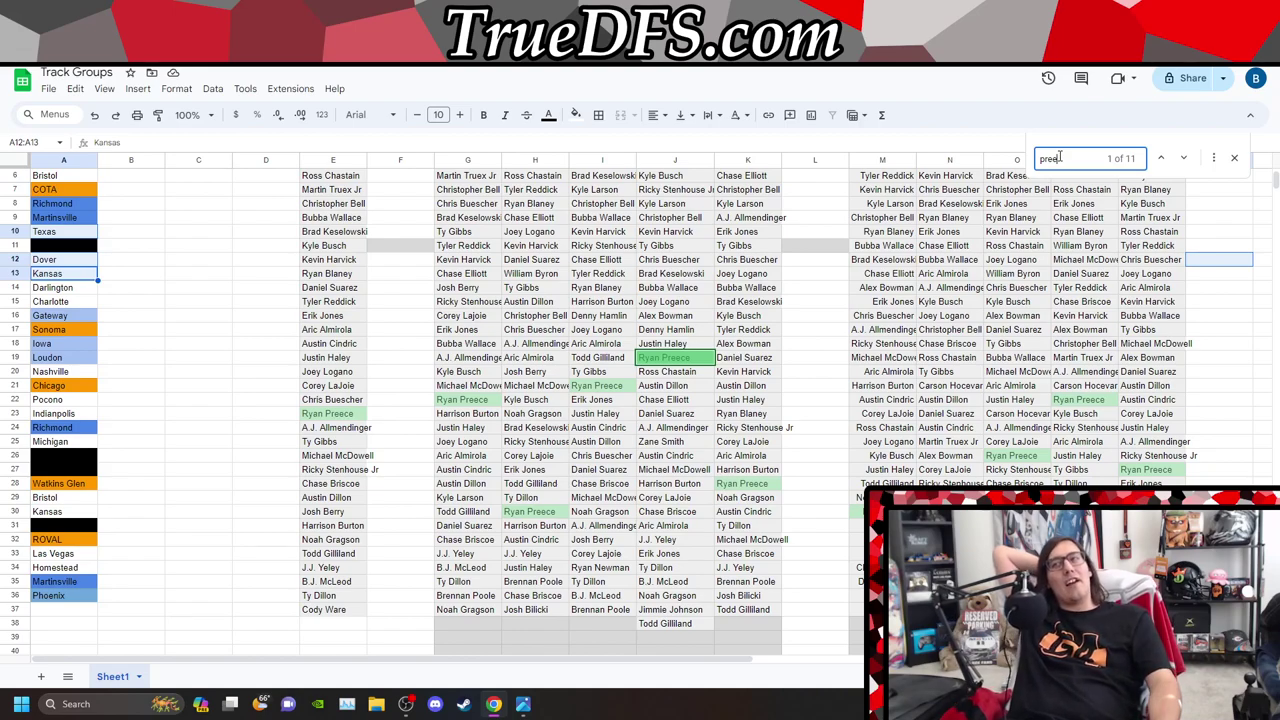
{"action": "scroll", "coordinate": [1150, 220], "scroll_direction": "up", "scroll_amount": 2}
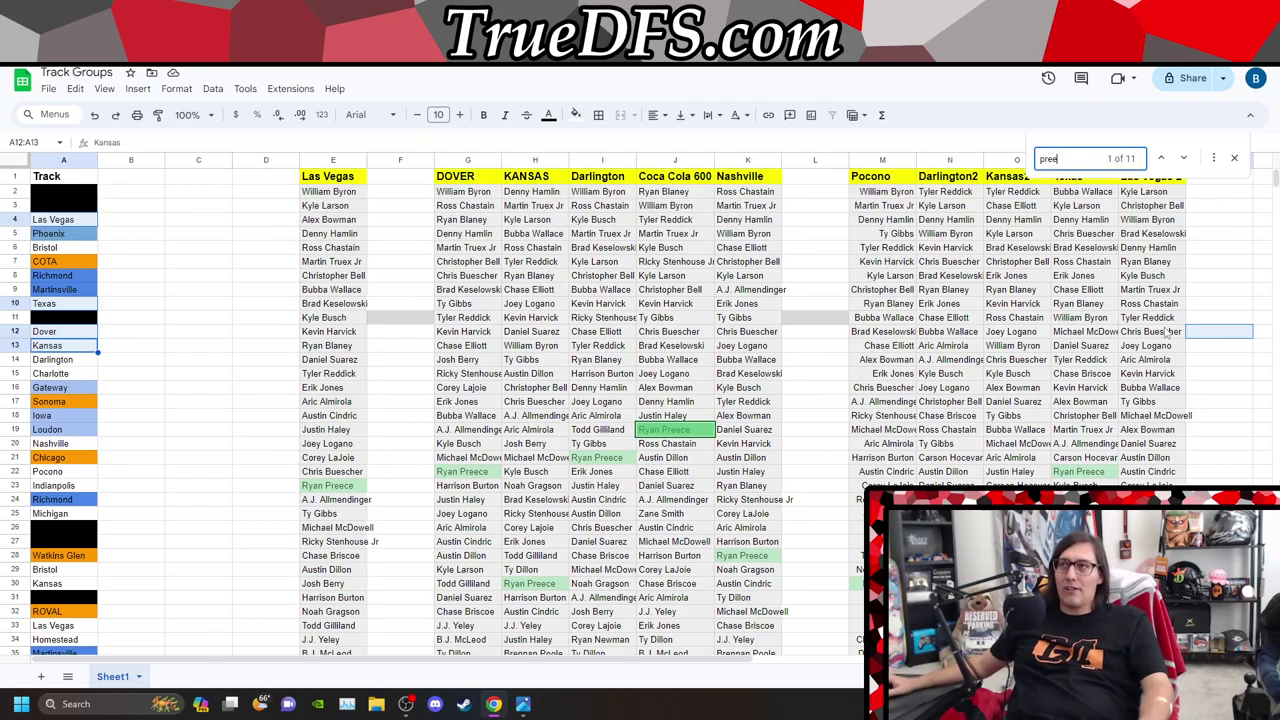
{"action": "left_click", "coordinate": [1230, 166]}
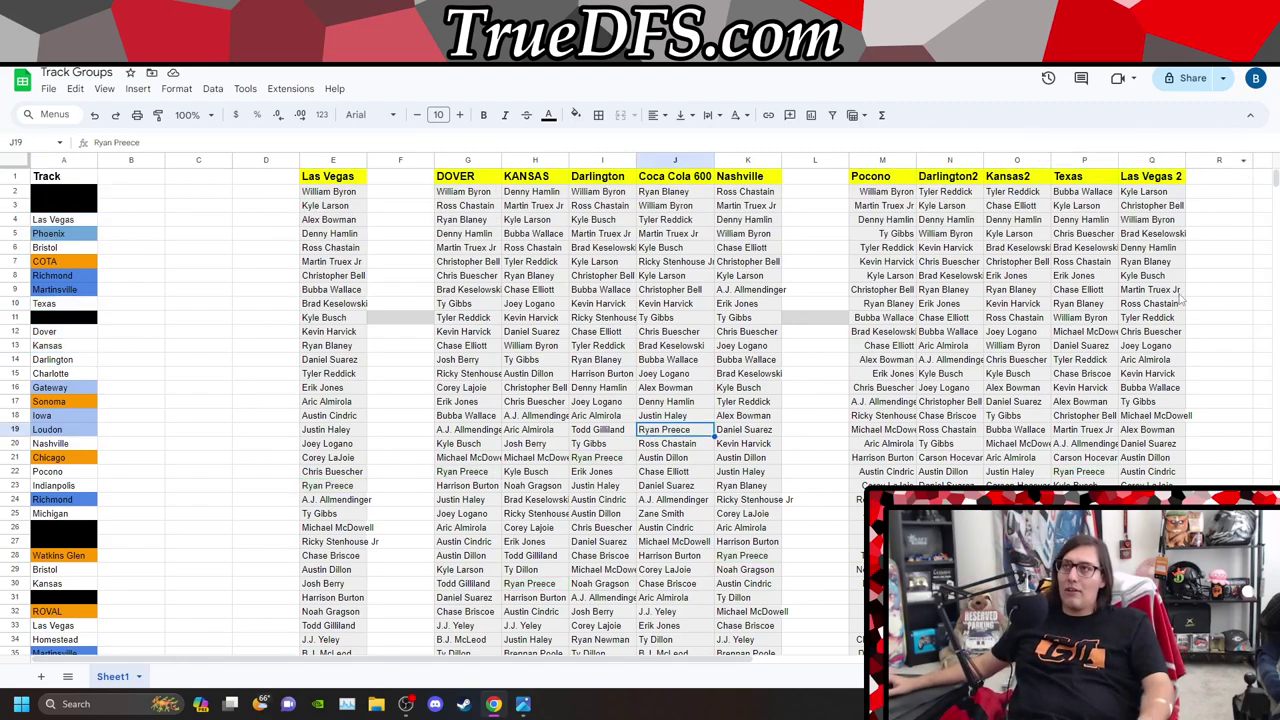
Search the sheet for "laj" to examine Corey LaJoie's placements across the race columns
{"action": "scroll", "coordinate": [1222, 273], "scroll_direction": "down", "scroll_amount": 5}
{"action": "scroll", "coordinate": [1222, 273], "scroll_direction": "up", "scroll_amount": 3}
{"action": "left_click", "coordinate": [1222, 273]}
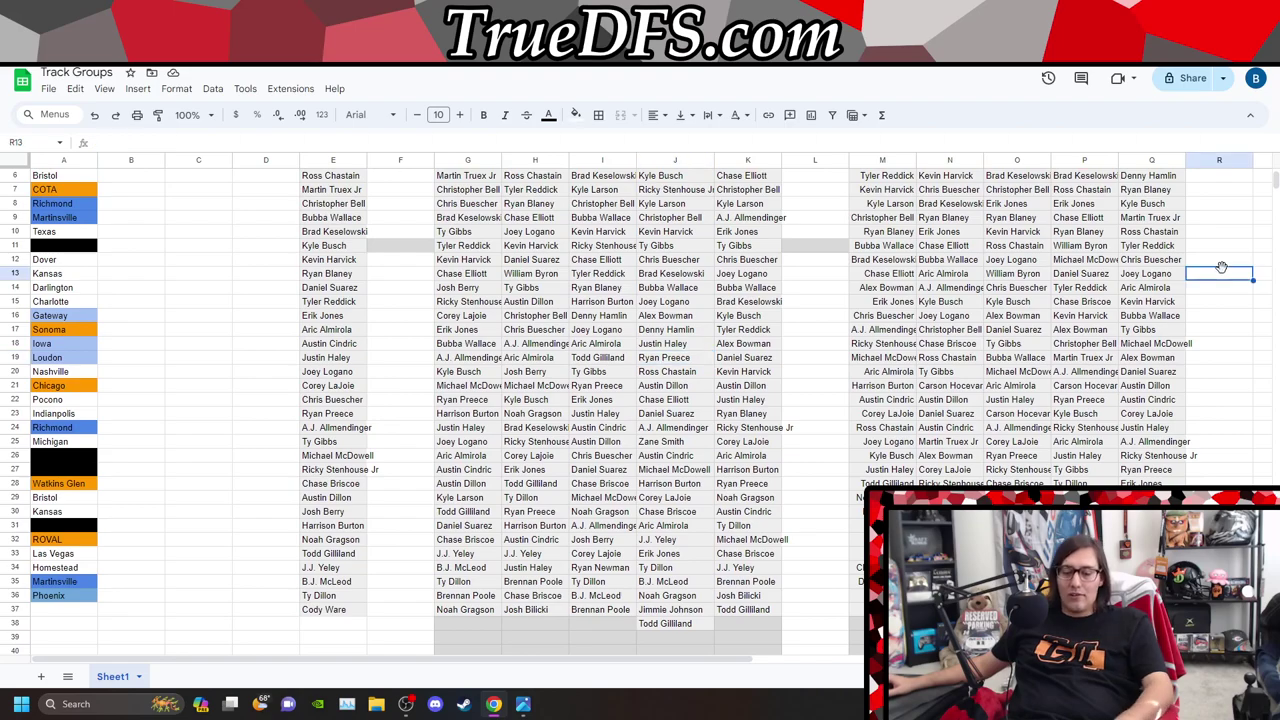
{"action": "key", "text": "ctrl+f"}
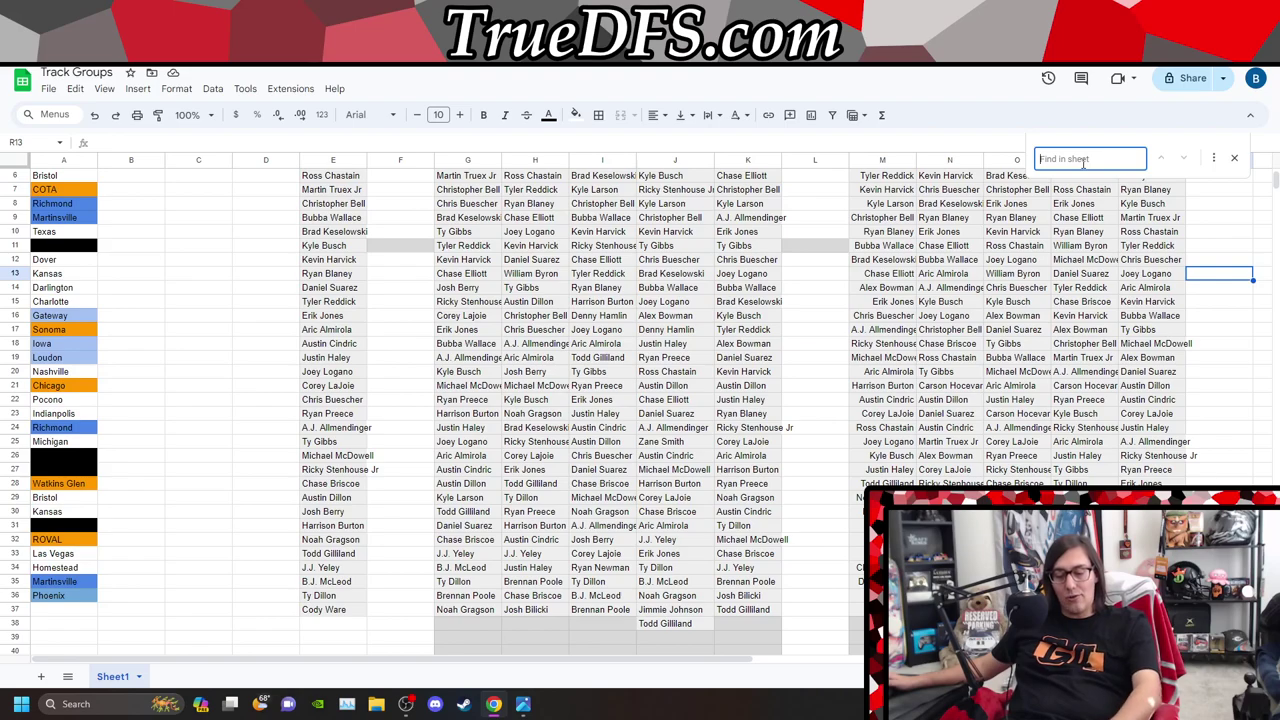
{"action": "type", "text": "laj"}
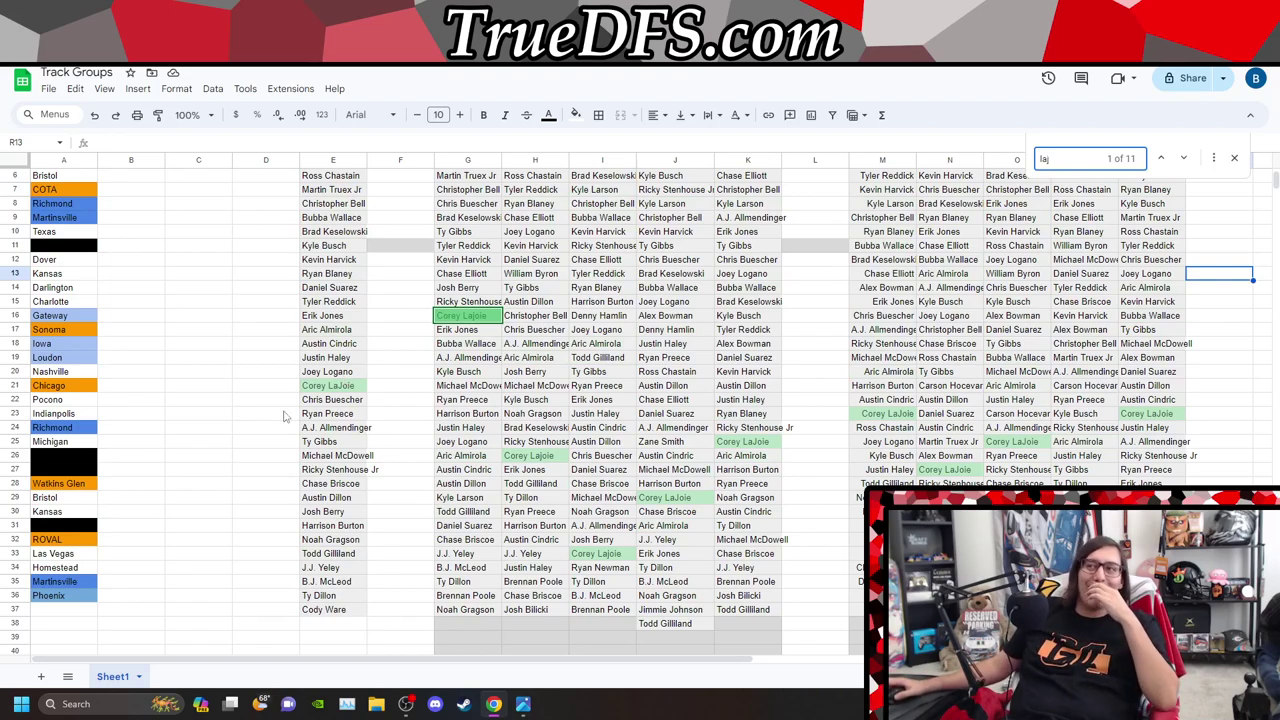
Search the sheet for "chris" and "bues" in turn to examine Chris Buescher's placements across the race columns
{"action": "scroll", "coordinate": [740, 495], "scroll_direction": "down", "scroll_amount": 3}
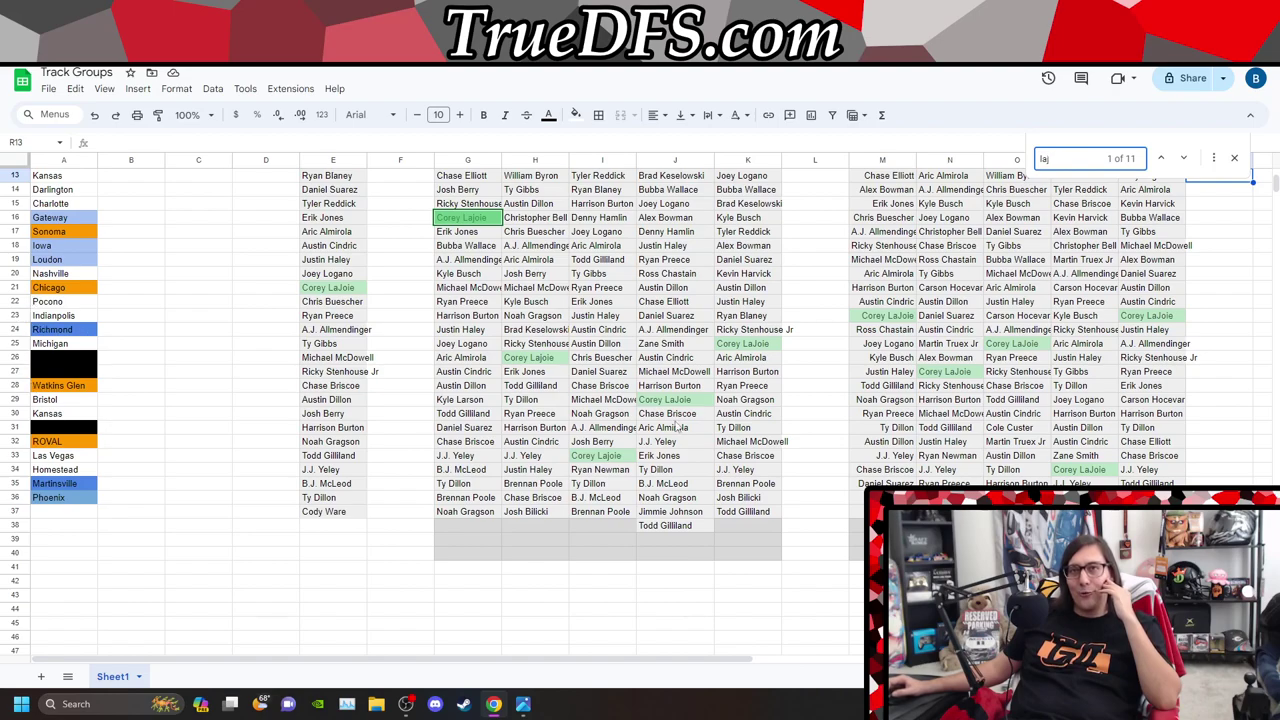
{"action": "double_click", "coordinate": [1058, 163]}
{"action": "type", "text": "c"}
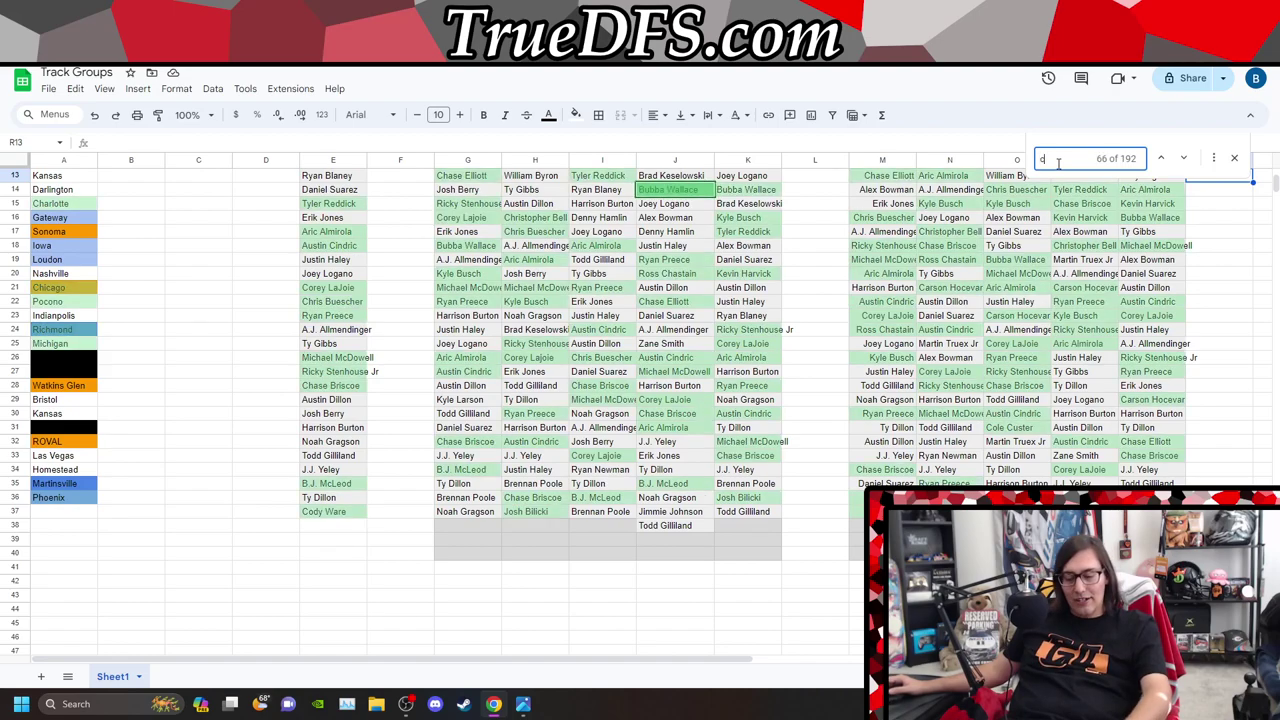
{"action": "type", "text": "hris"}
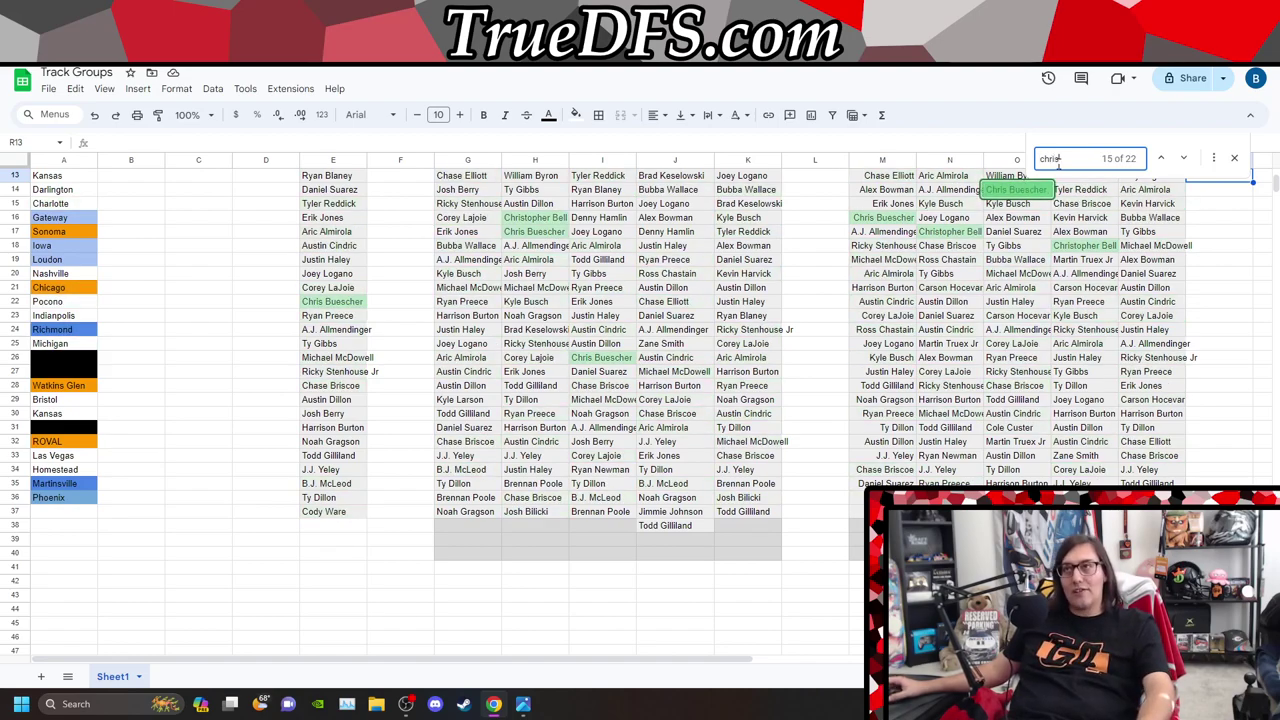
{"action": "scroll", "coordinate": [1110, 210], "scroll_direction": "up", "scroll_amount": 4}
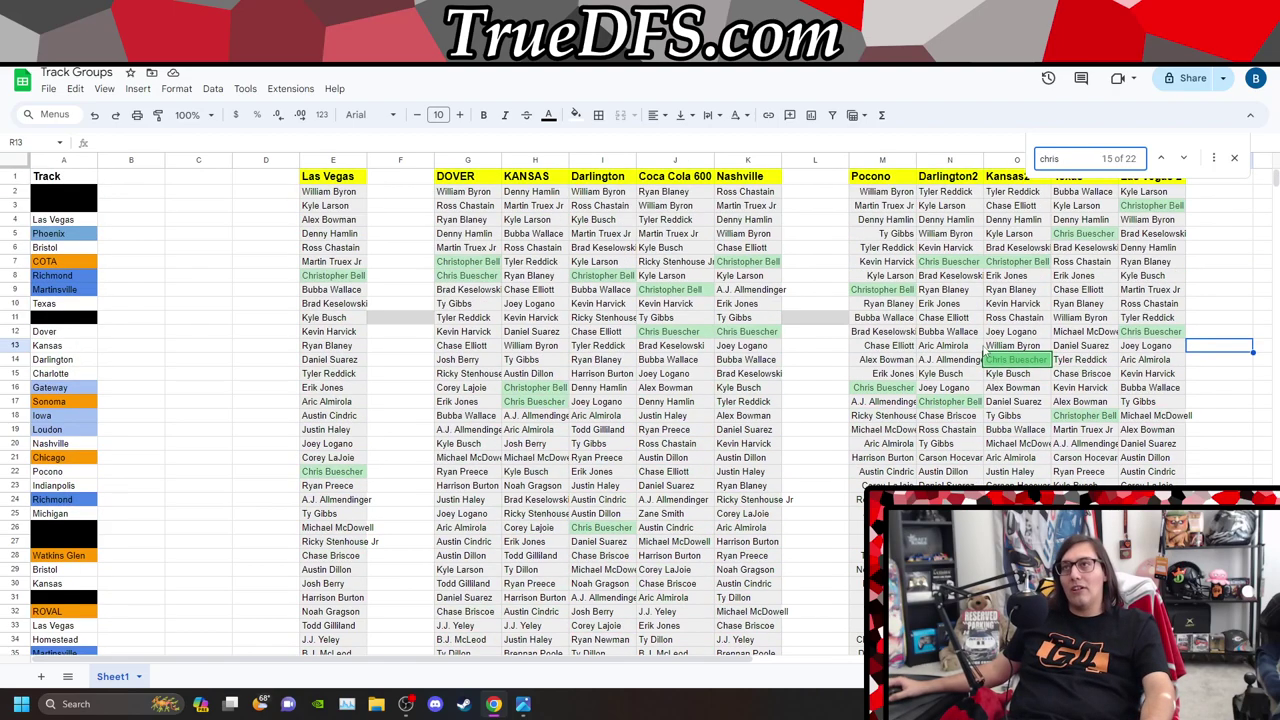
{"action": "double_click", "coordinate": [1080, 162]}
{"action": "type", "text": "bu"}
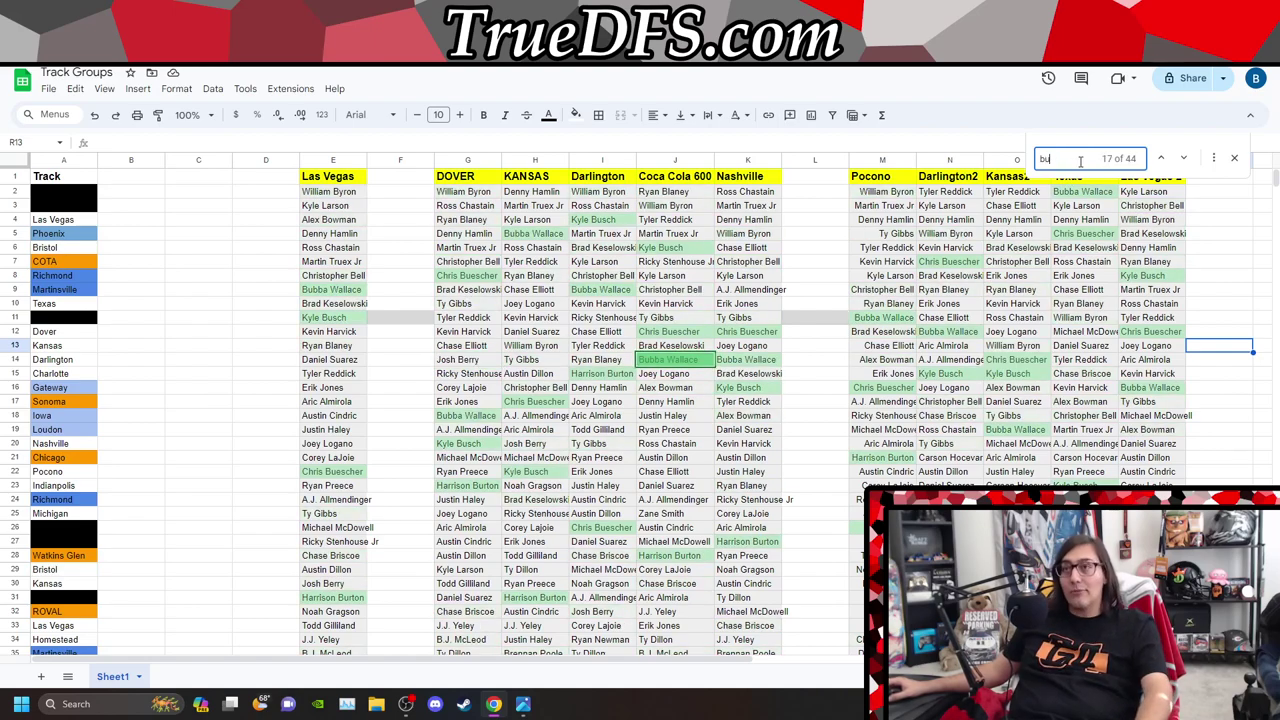
{"action": "type", "text": "es"}
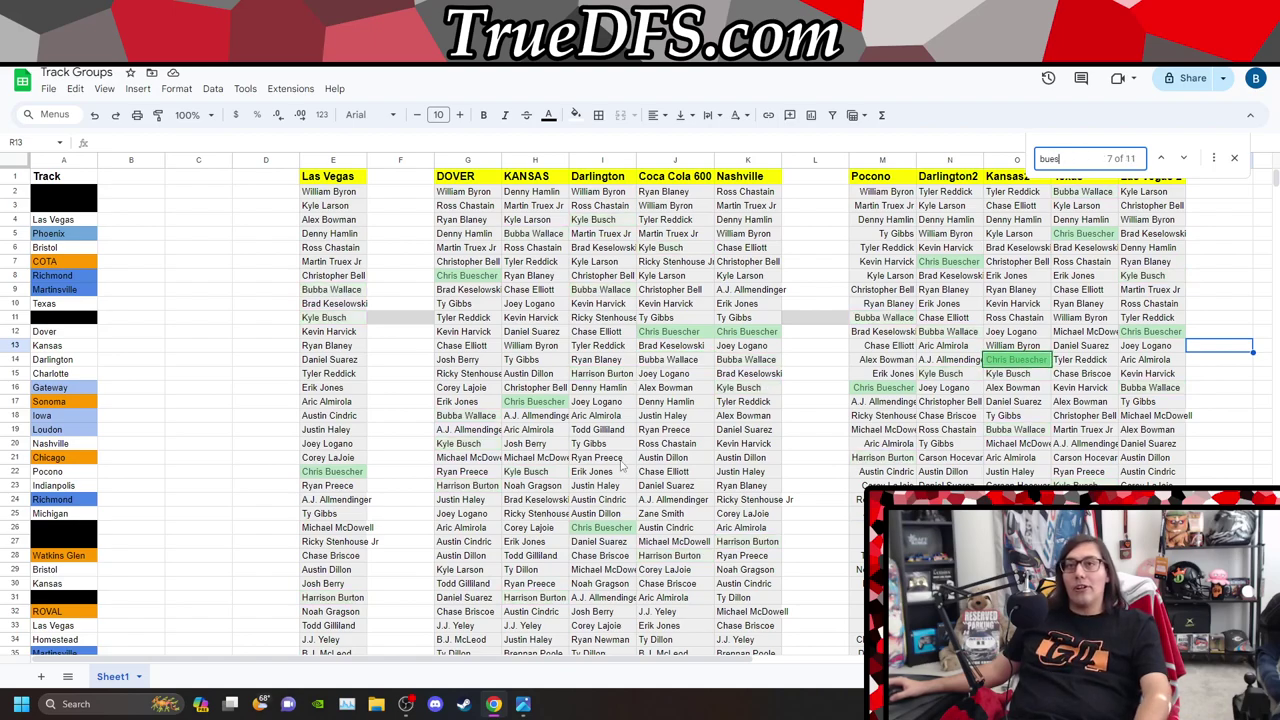
{"action": "scroll", "coordinate": [560, 462], "scroll_direction": "down", "scroll_amount": 2}
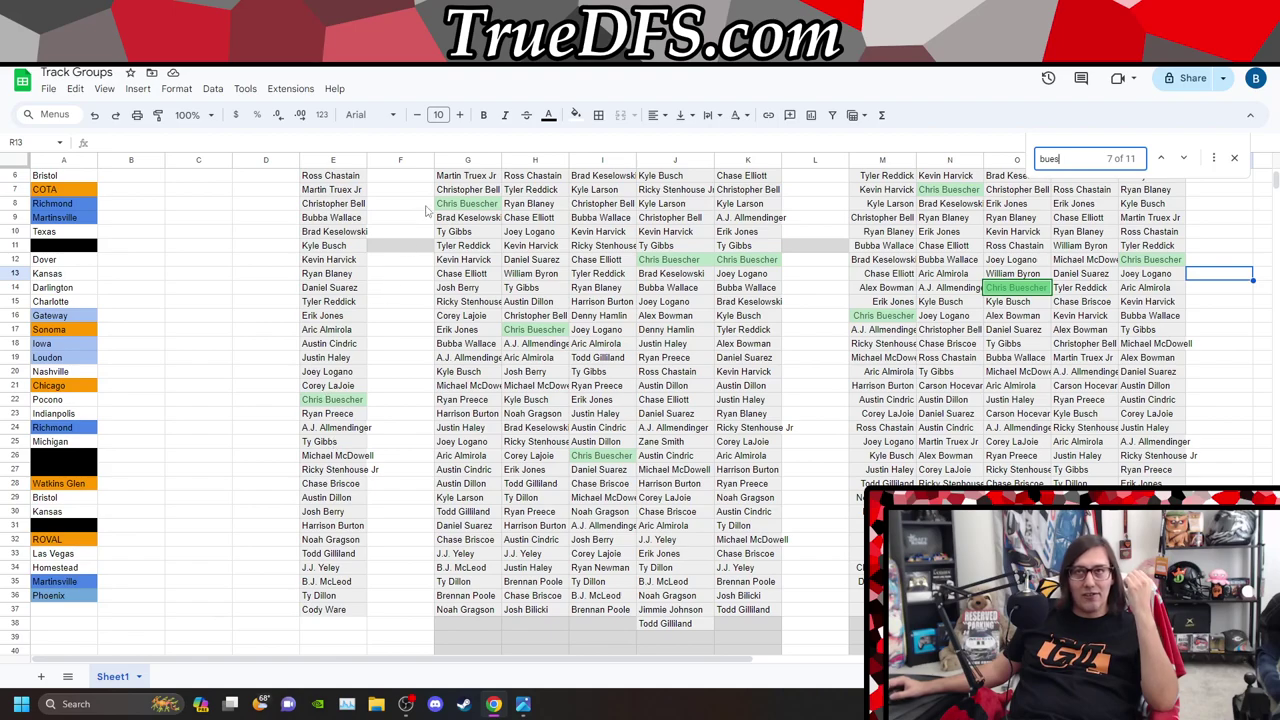
{"action": "scroll", "coordinate": [675, 365], "scroll_direction": "up", "scroll_amount": 2}
{"action": "scroll", "coordinate": [878, 372], "scroll_direction": "down", "scroll_amount": 1}
{"action": "scroll", "coordinate": [557, 417], "scroll_direction": "up", "scroll_amount": 1}
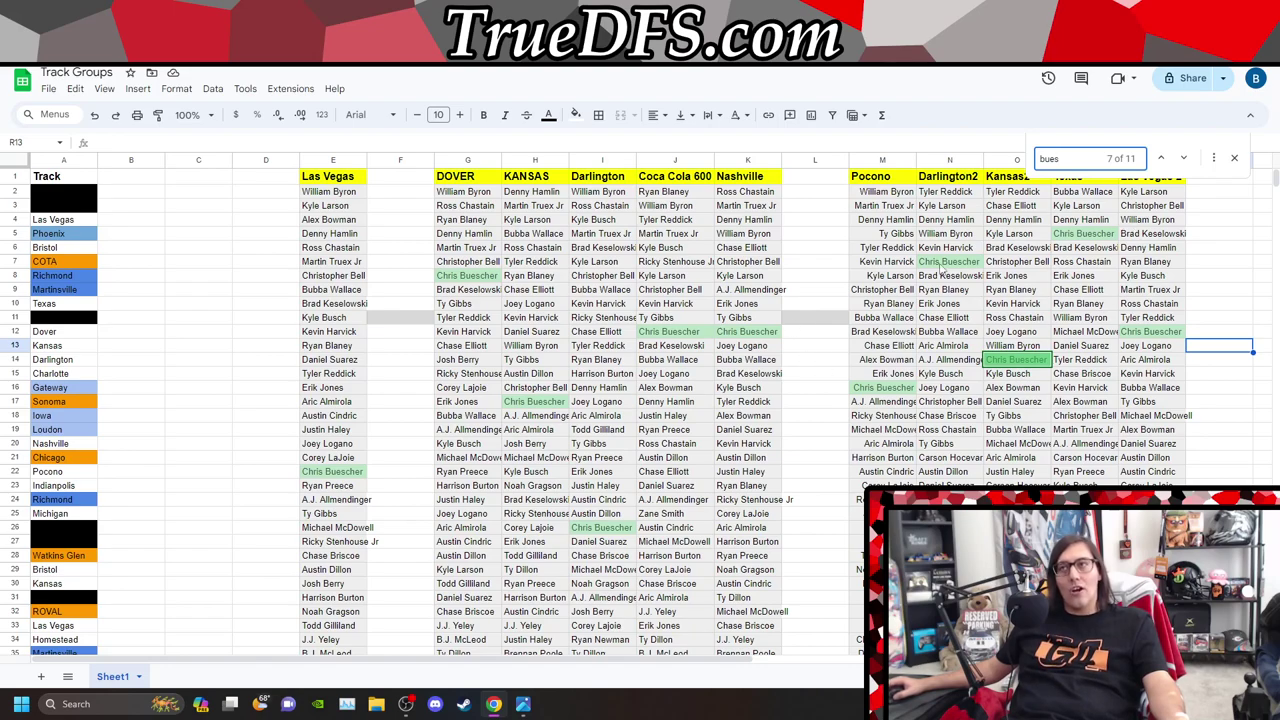
Search the sheet for "ty gib" to examine Ty Gibbs's placements in each race column
{"action": "left_click", "coordinate": [1064, 160]}
{"action": "type", "text": "ty gib"}
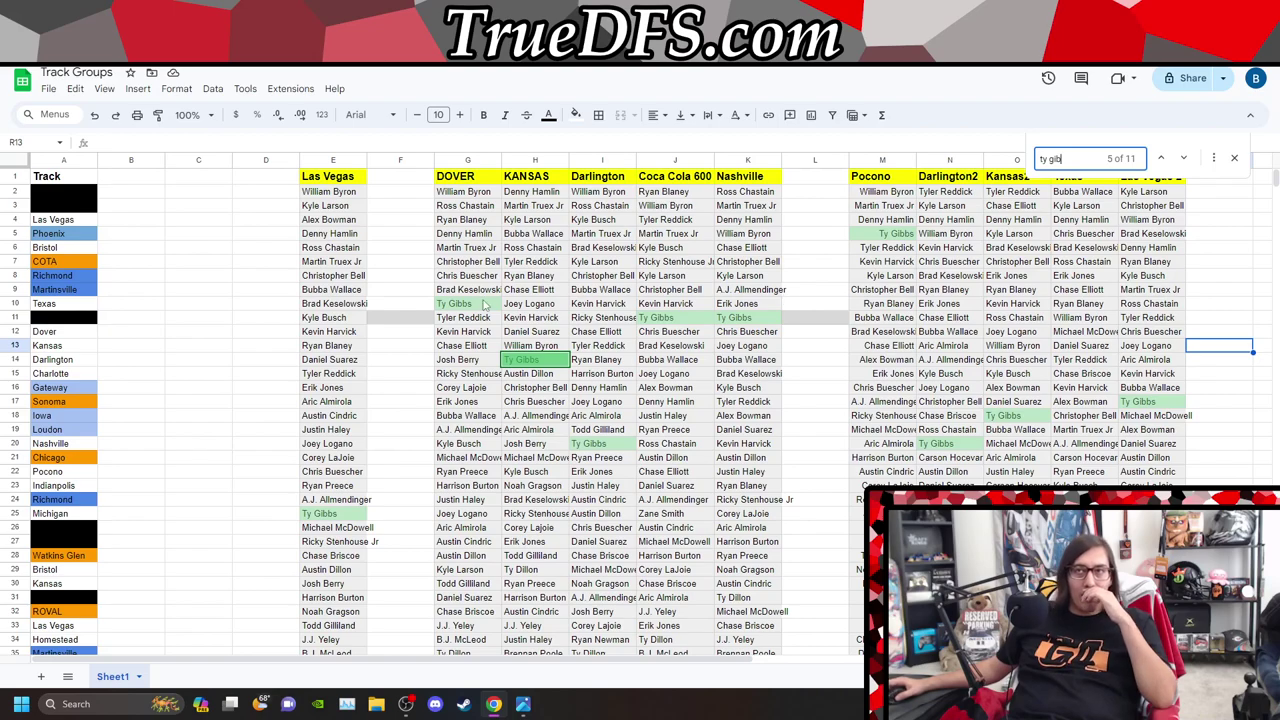
{"action": "scroll", "coordinate": [400, 412], "scroll_direction": "down", "scroll_amount": 1}
{"action": "scroll", "coordinate": [343, 410], "scroll_direction": "up", "scroll_amount": 1}
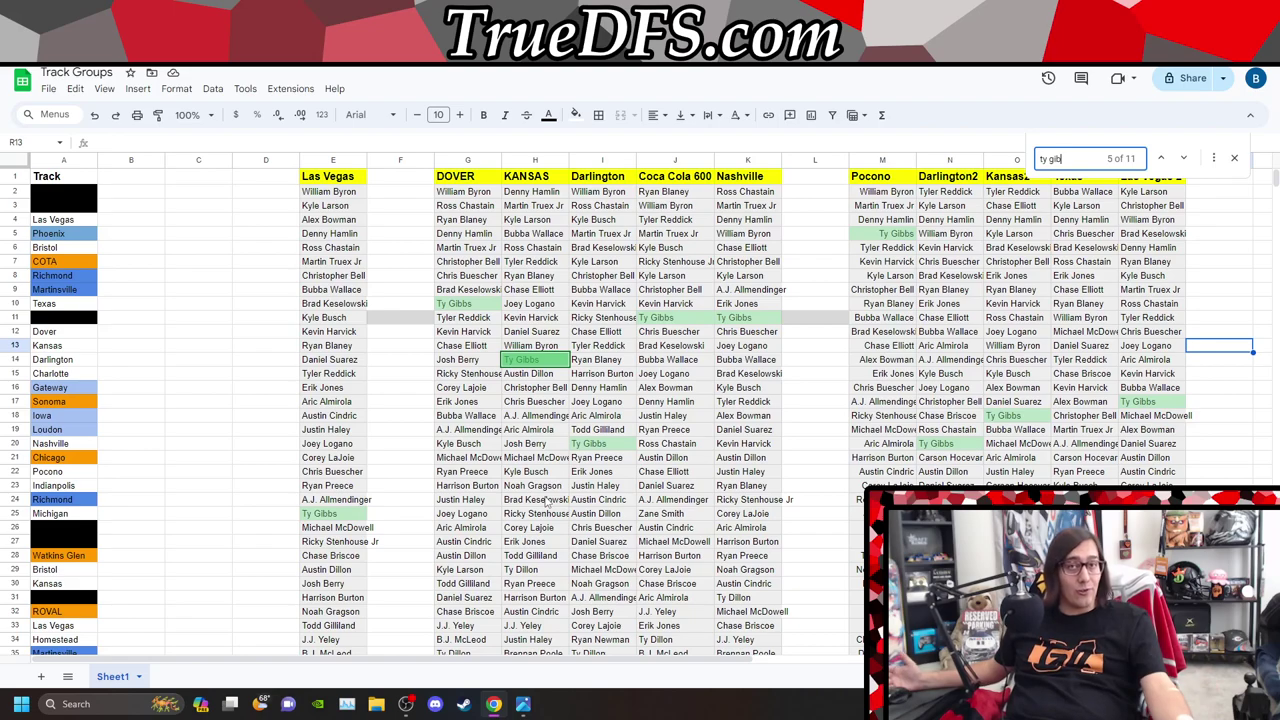
{"action": "scroll", "coordinate": [206, 434], "scroll_direction": "down", "scroll_amount": 1}
{"action": "scroll", "coordinate": [206, 434], "scroll_direction": "up", "scroll_amount": 1}
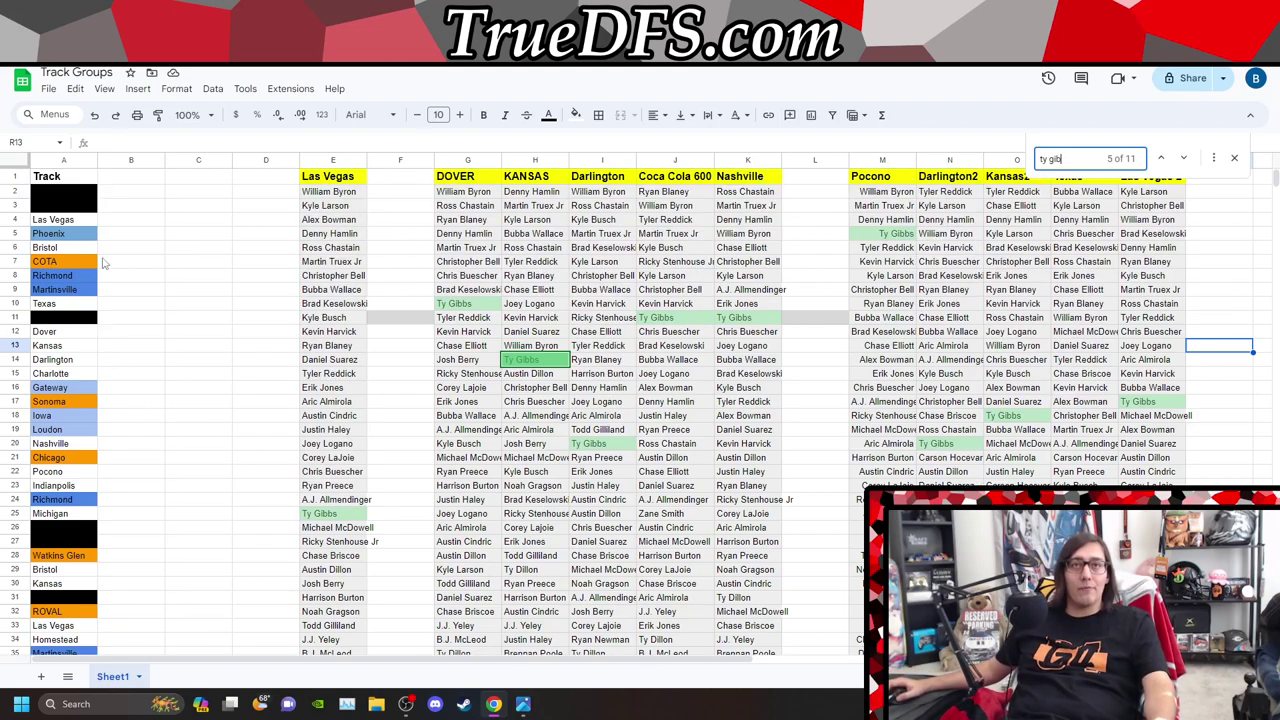
Fill Texas, Dover, Darlington, Charlotte, Nashville, Pocono, Homestead and both Las Vegas and Kansas entries in the Track column with bright green
{"action": "left_click", "coordinate": [89, 222]}
{"action": "left_click", "coordinate": [65, 308], "text": "ctrl"}
{"action": "left_click", "coordinate": [70, 333], "text": "ctrl"}
{"action": "left_click_drag", "start_coordinate": [72, 363], "coordinate": [79, 378]}
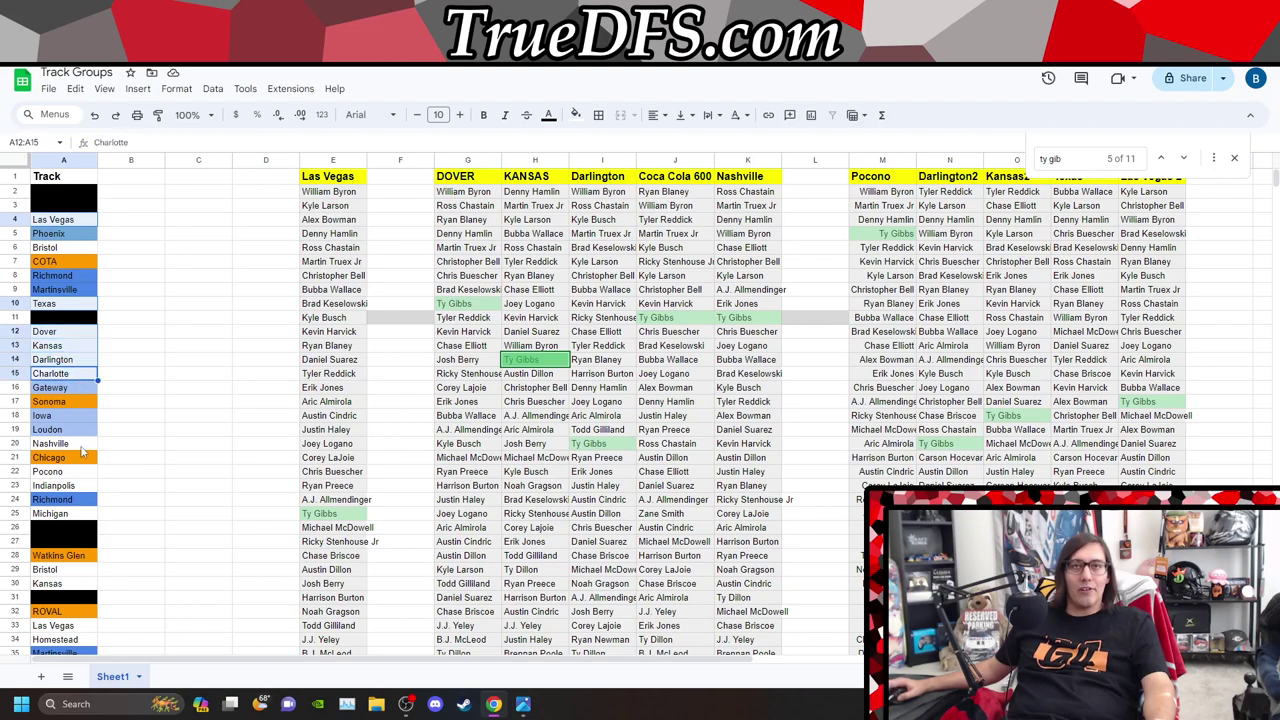
{"action": "left_click", "coordinate": [83, 447], "text": "ctrl"}
{"action": "scroll", "coordinate": [83, 447], "scroll_direction": "down", "scroll_amount": 2}
{"action": "left_click", "coordinate": [80, 400], "text": "ctrl"}
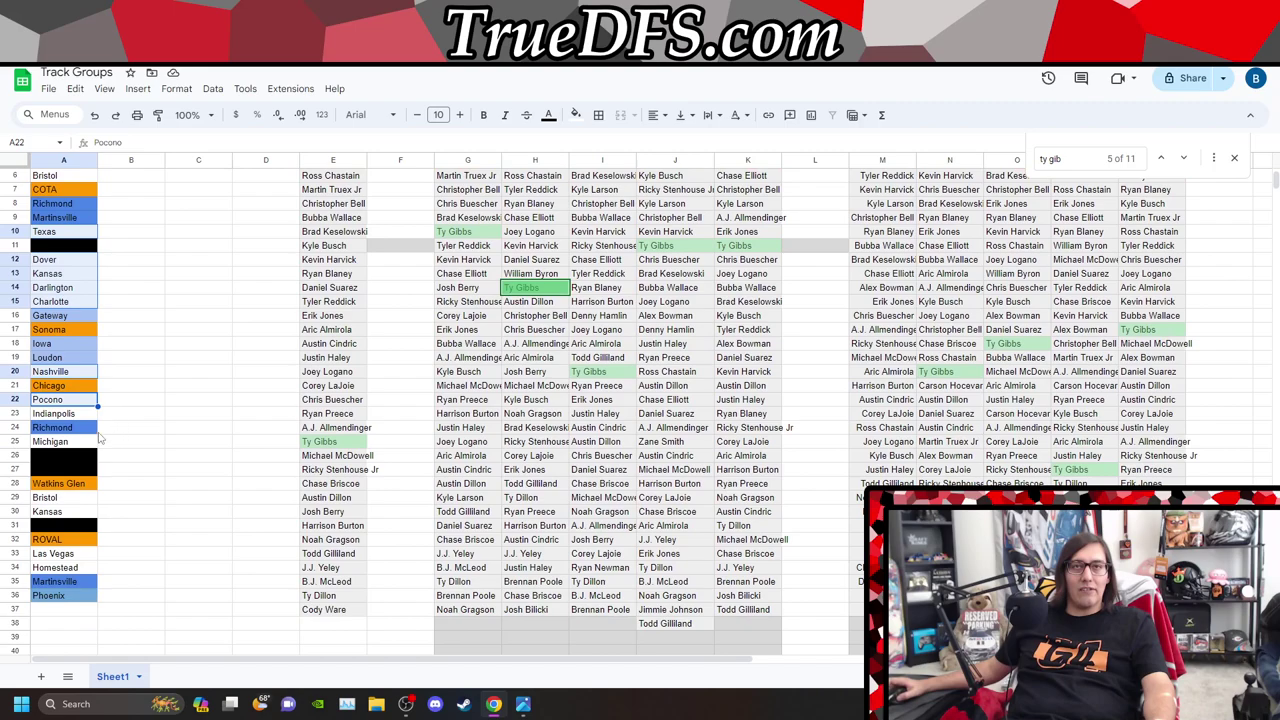
{"action": "left_click", "coordinate": [62, 512], "text": "ctrl"}
{"action": "left_click_drag", "start_coordinate": [68, 555], "coordinate": [80, 567]}
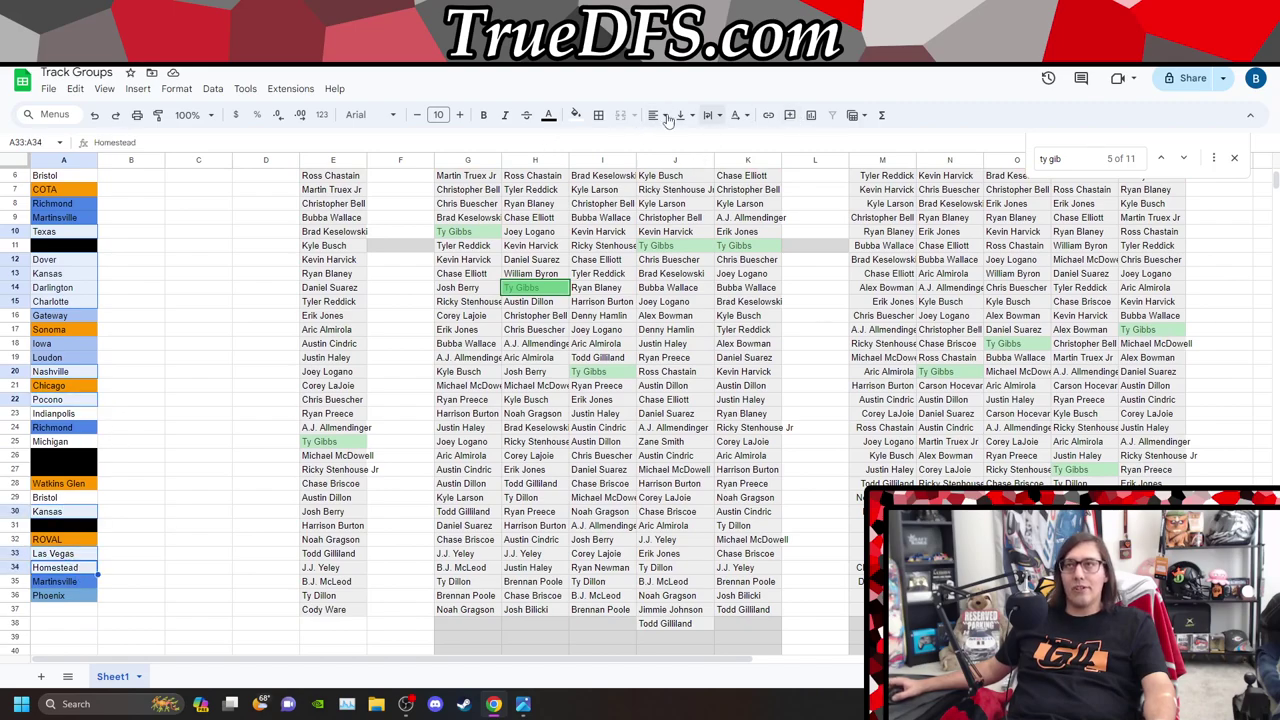
{"action": "left_click", "coordinate": [574, 116]}
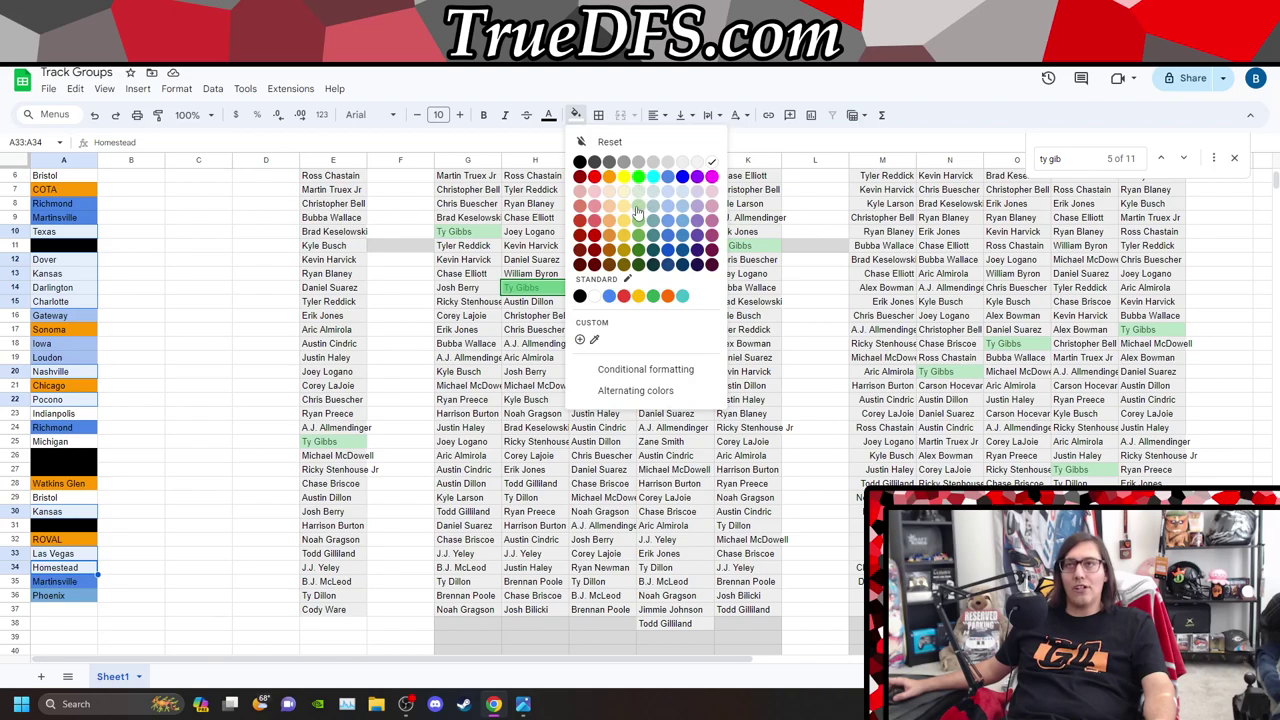
{"action": "left_click", "coordinate": [638, 177]}
{"action": "left_click", "coordinate": [243, 279]}
{"action": "scroll", "coordinate": [243, 282], "scroll_direction": "up", "scroll_amount": 2}
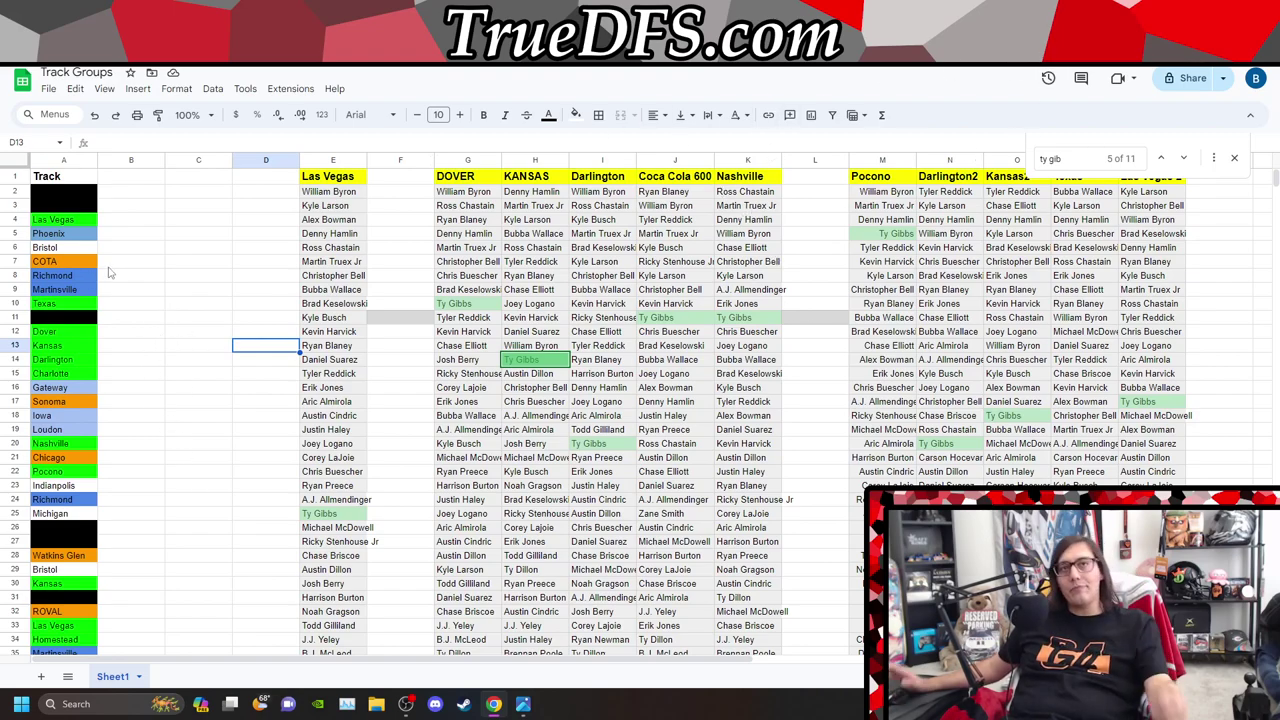
{"action": "scroll", "coordinate": [85, 383], "scroll_direction": "down", "scroll_amount": 2}
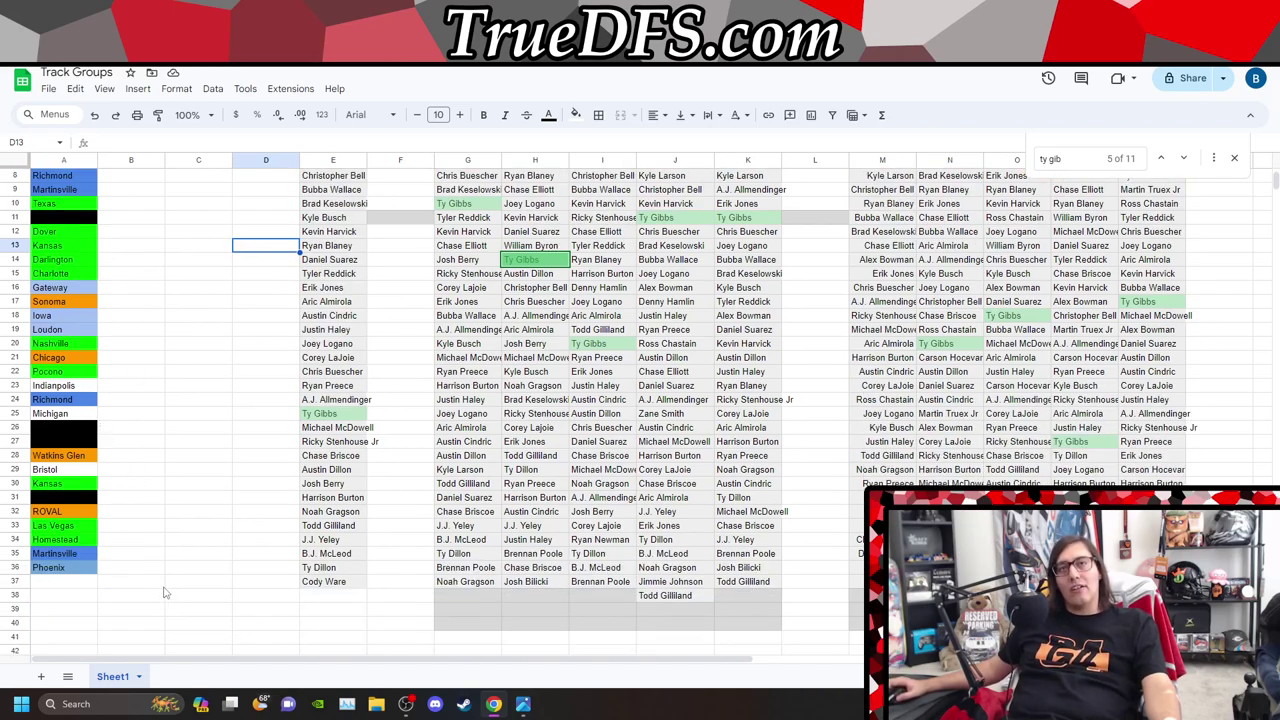
{"action": "scroll", "coordinate": [165, 593], "scroll_direction": "up", "scroll_amount": 1}
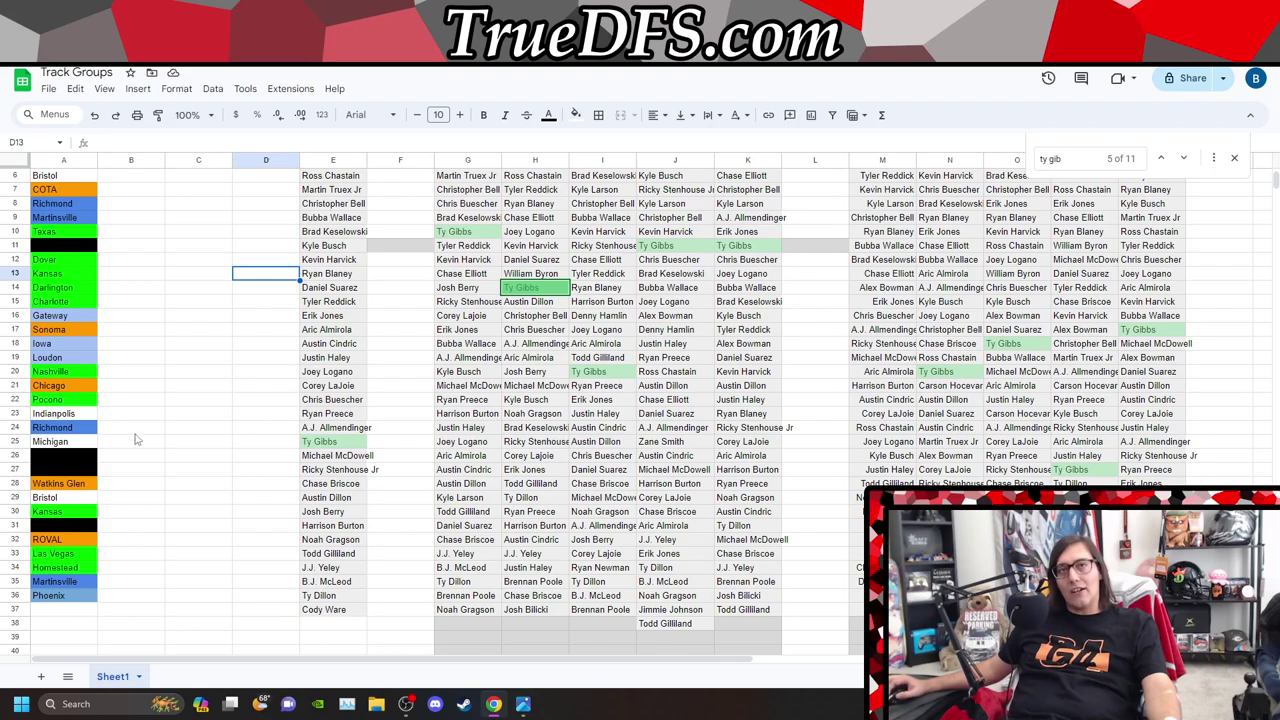
{"action": "scroll", "coordinate": [110, 402], "scroll_direction": "up", "scroll_amount": 2}
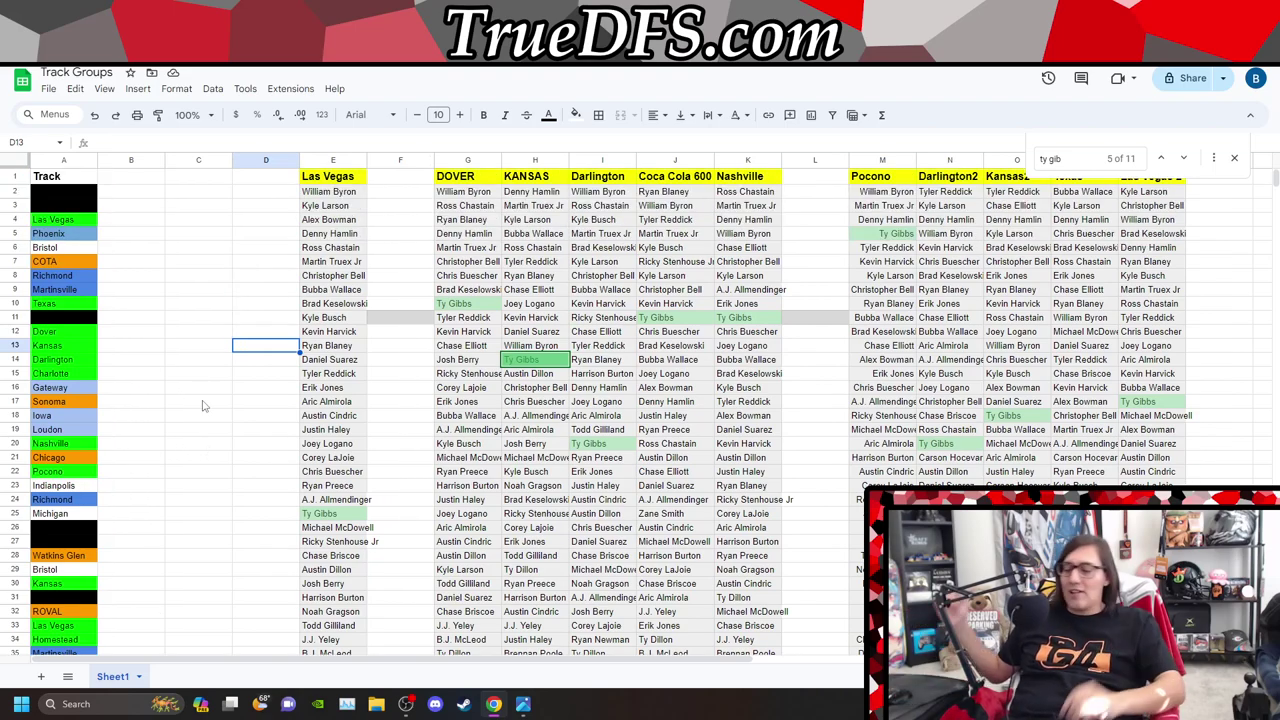
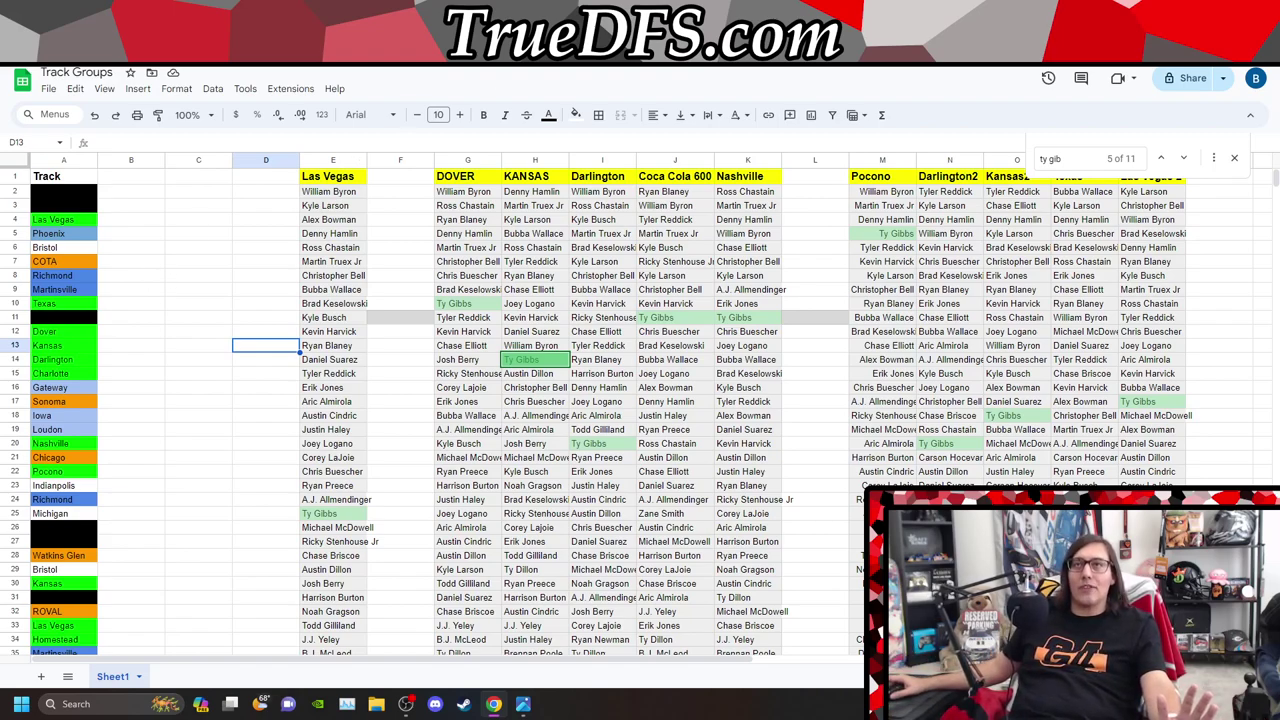
Switch to the Racing-Reference site and open its Fantasy League Tool
{"action": "left_click", "coordinate": [300, 40]}
{"action": "scroll", "coordinate": [641, 357], "scroll_direction": "up", "scroll_amount": 8}
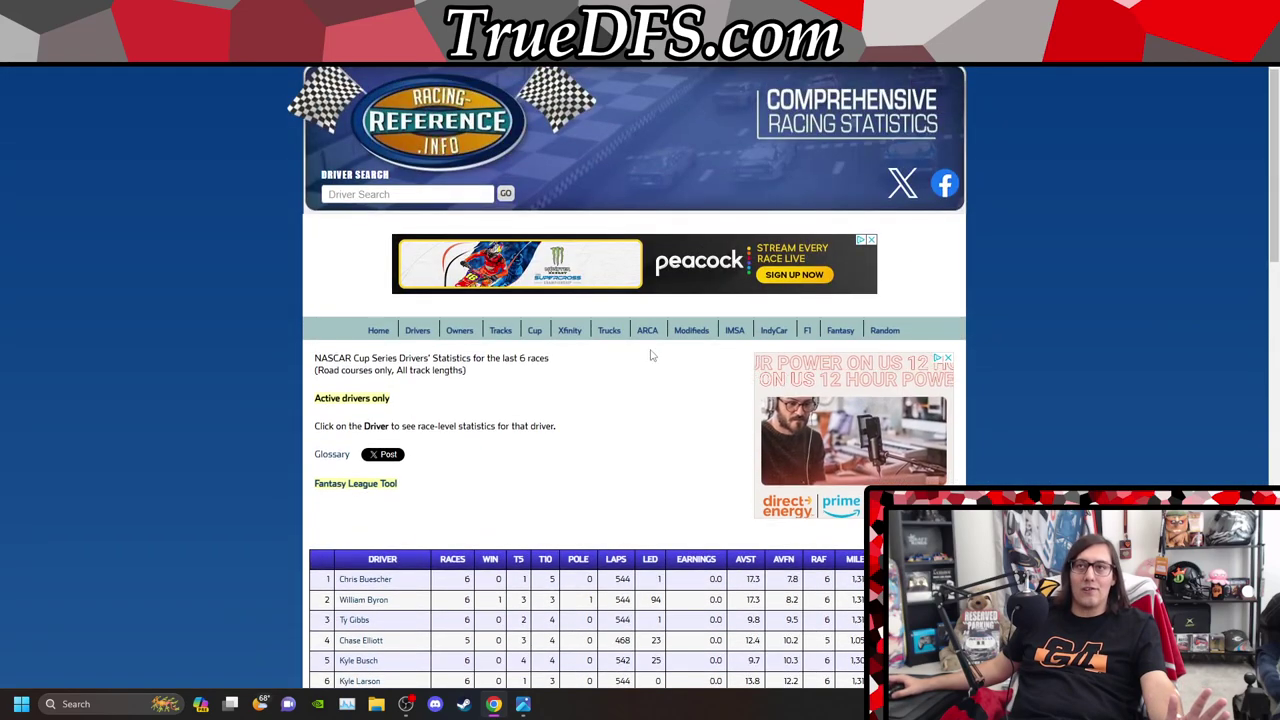
{"action": "left_click", "coordinate": [842, 333]}
{"action": "scroll", "coordinate": [620, 420], "scroll_direction": "down", "scroll_amount": 1}
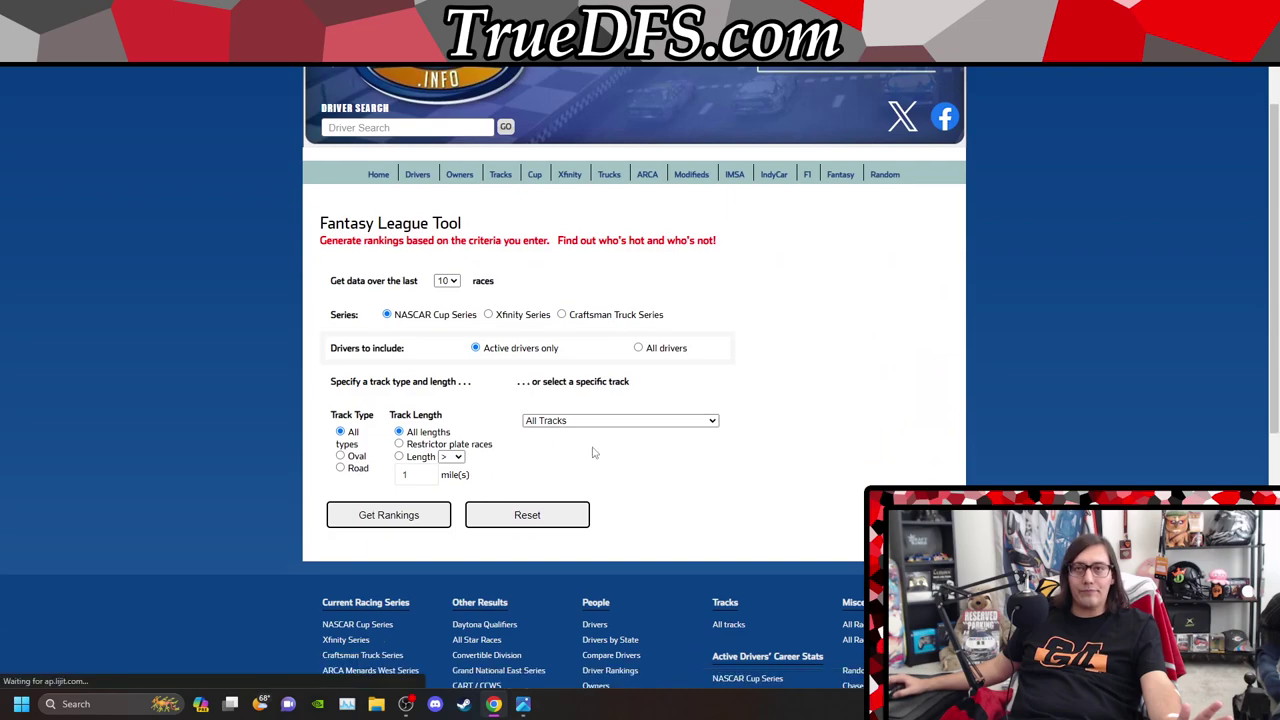
Generate the driver rankings for Dover Motor Speedway and look through the statistics table
{"action": "left_click", "coordinate": [618, 510]}
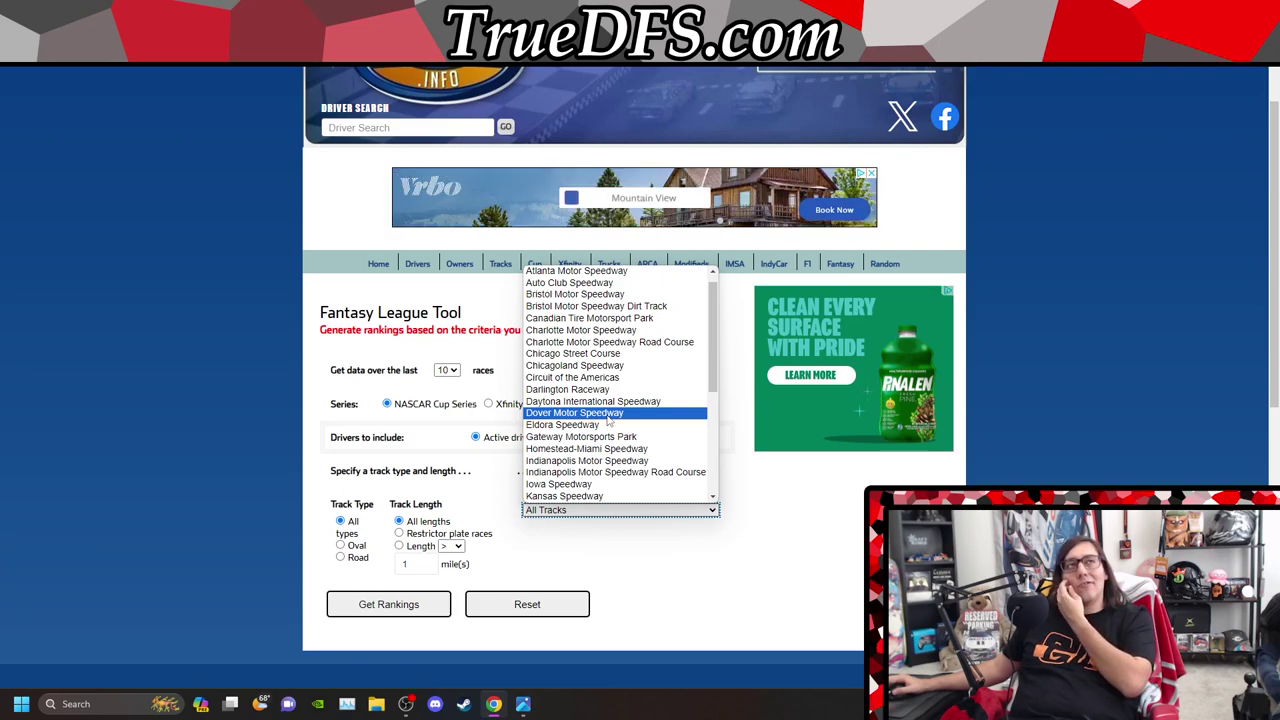
{"action": "scroll", "coordinate": [605, 415], "scroll_direction": "down", "scroll_amount": 4}
{"action": "scroll", "coordinate": [600, 400], "scroll_direction": "up", "scroll_amount": 5}
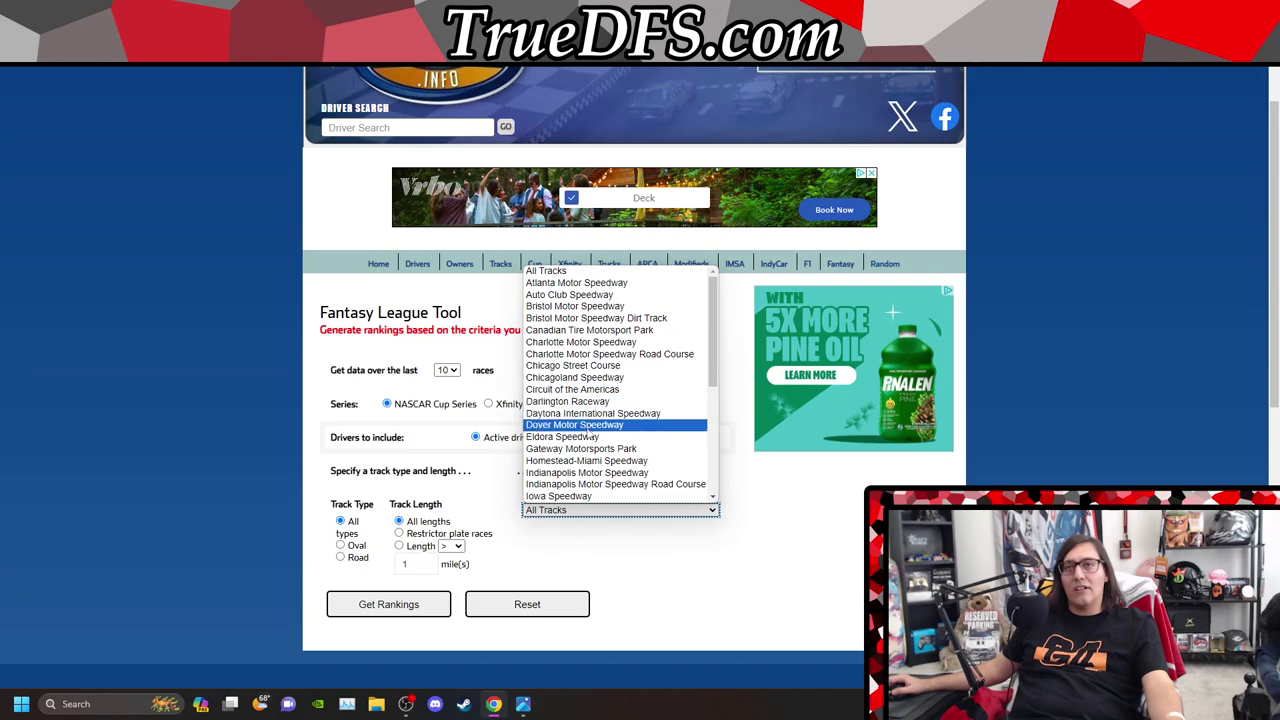
{"action": "left_click", "coordinate": [580, 424]}
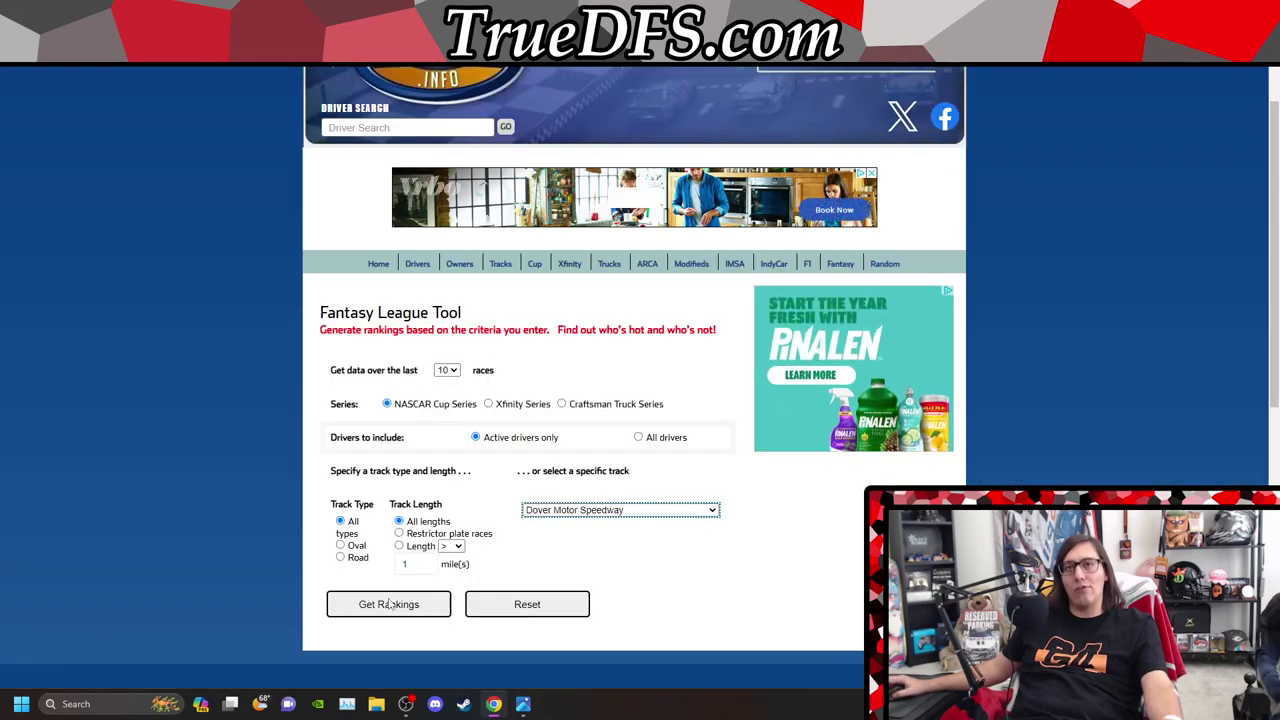
{"action": "left_click", "coordinate": [389, 606]}
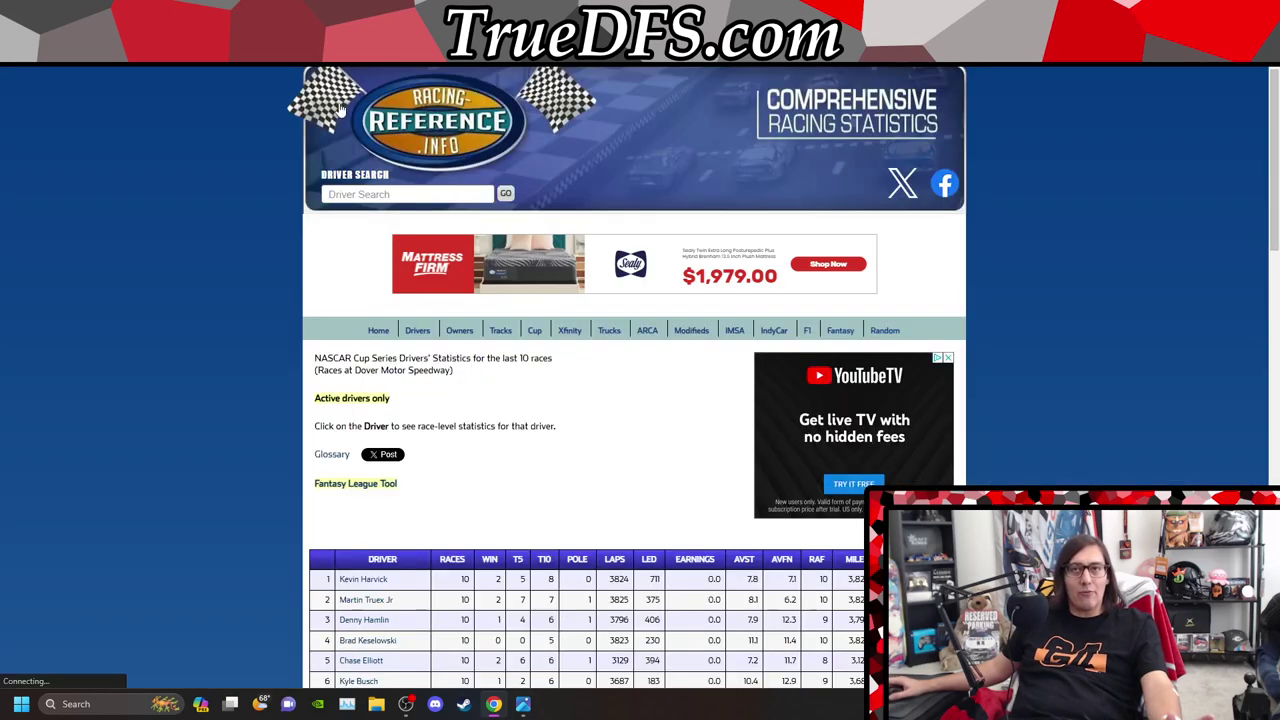
{"action": "scroll", "coordinate": [462, 227], "scroll_direction": "down", "scroll_amount": 3}
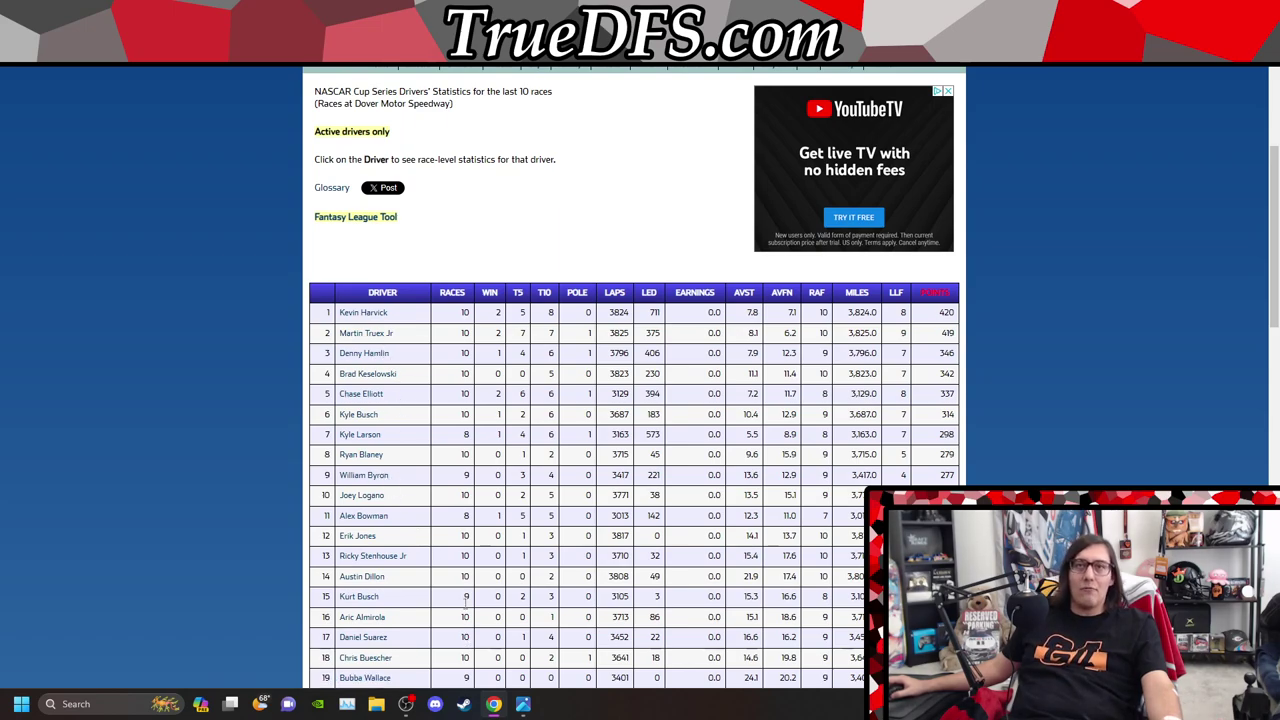
{"action": "scroll", "coordinate": [418, 594], "scroll_direction": "down", "scroll_amount": 2}
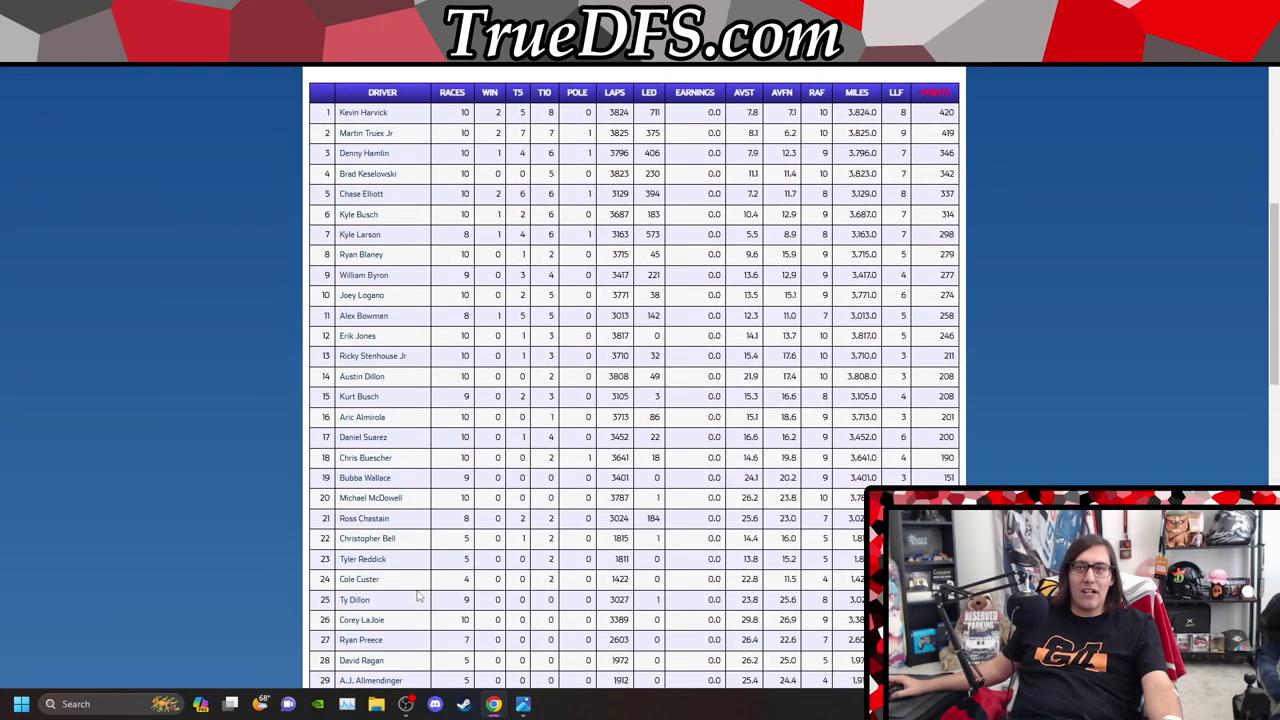
{"action": "scroll", "coordinate": [418, 594], "scroll_direction": "up", "scroll_amount": 3}
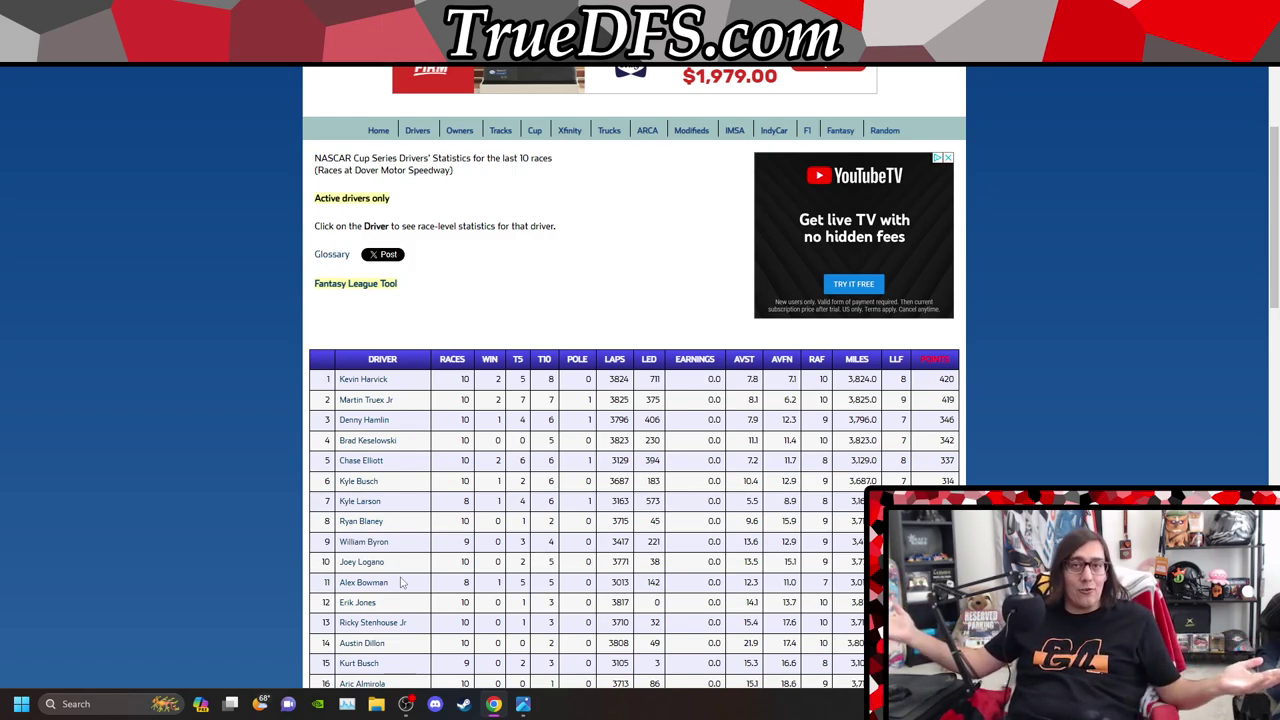
Open Denny Hamlin's race-level results at Dover, examine his finishes, and return to the rankings
{"action": "left_click", "coordinate": [366, 421]}
{"action": "right_click", "coordinate": [368, 426]}
{"action": "left_click", "coordinate": [418, 441]}
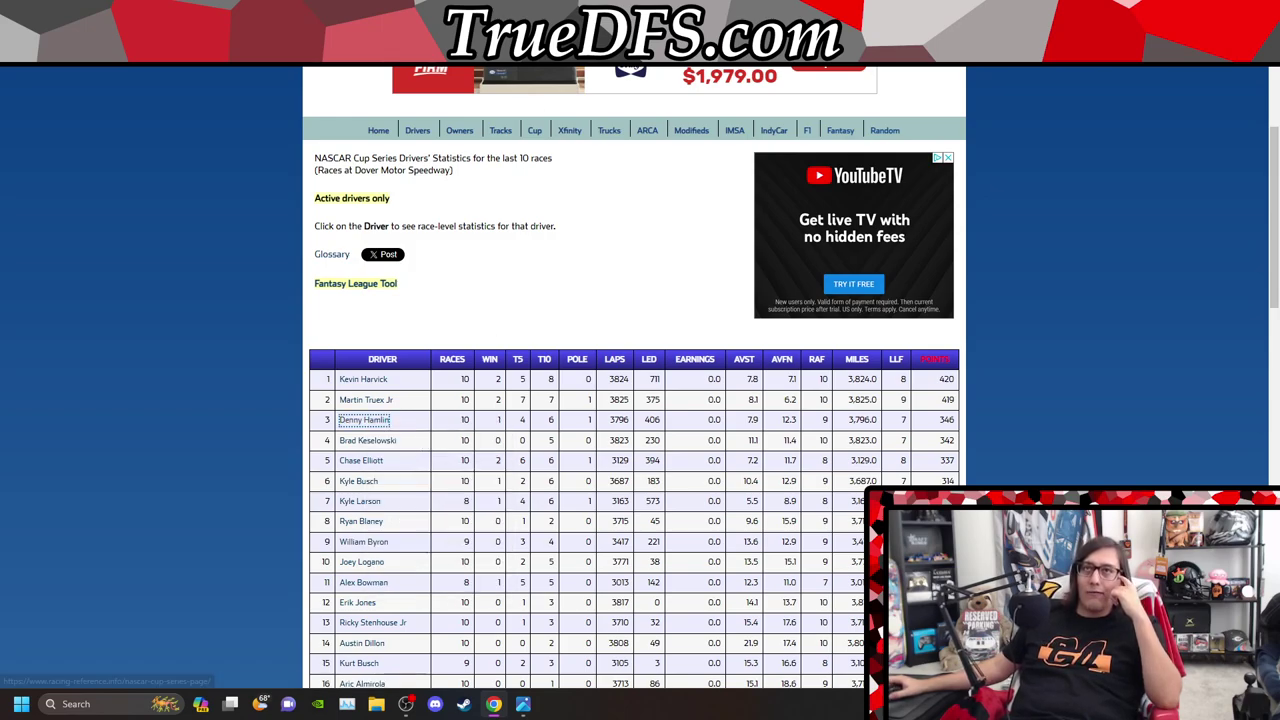
{"action": "scroll", "coordinate": [451, 430], "scroll_direction": "down", "scroll_amount": 2}
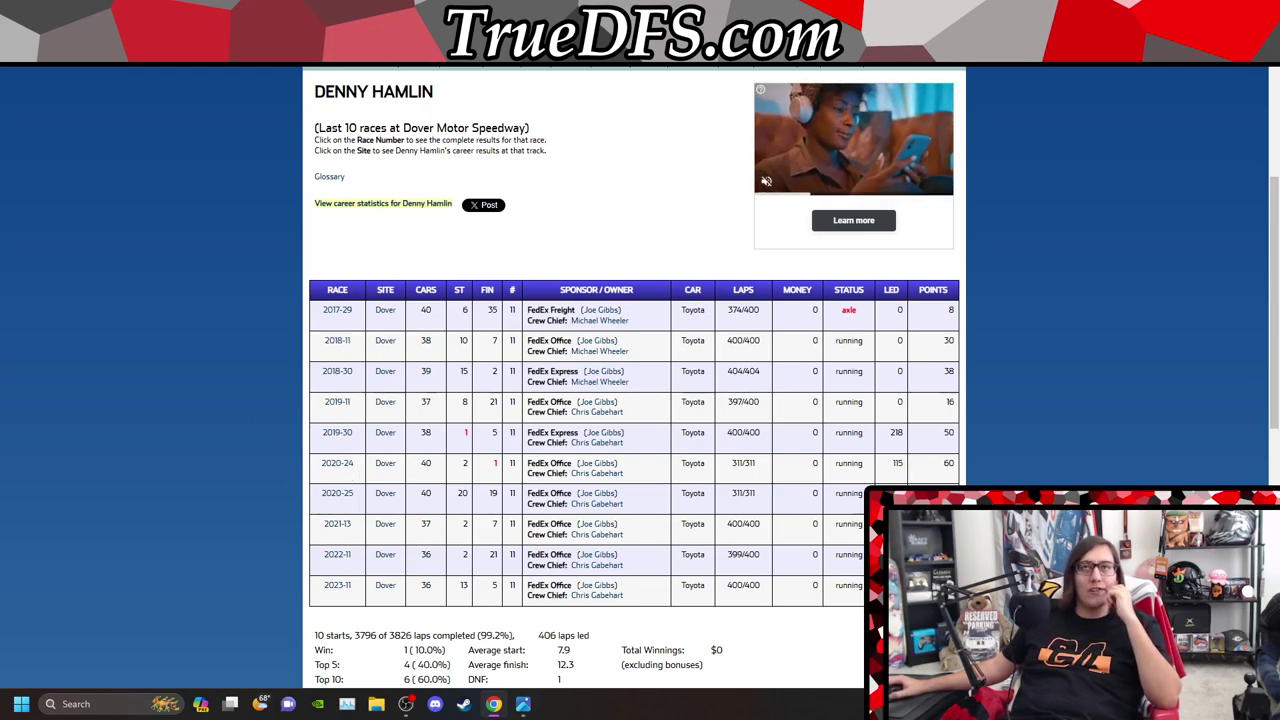
{"action": "key", "text": "alt+Left"}
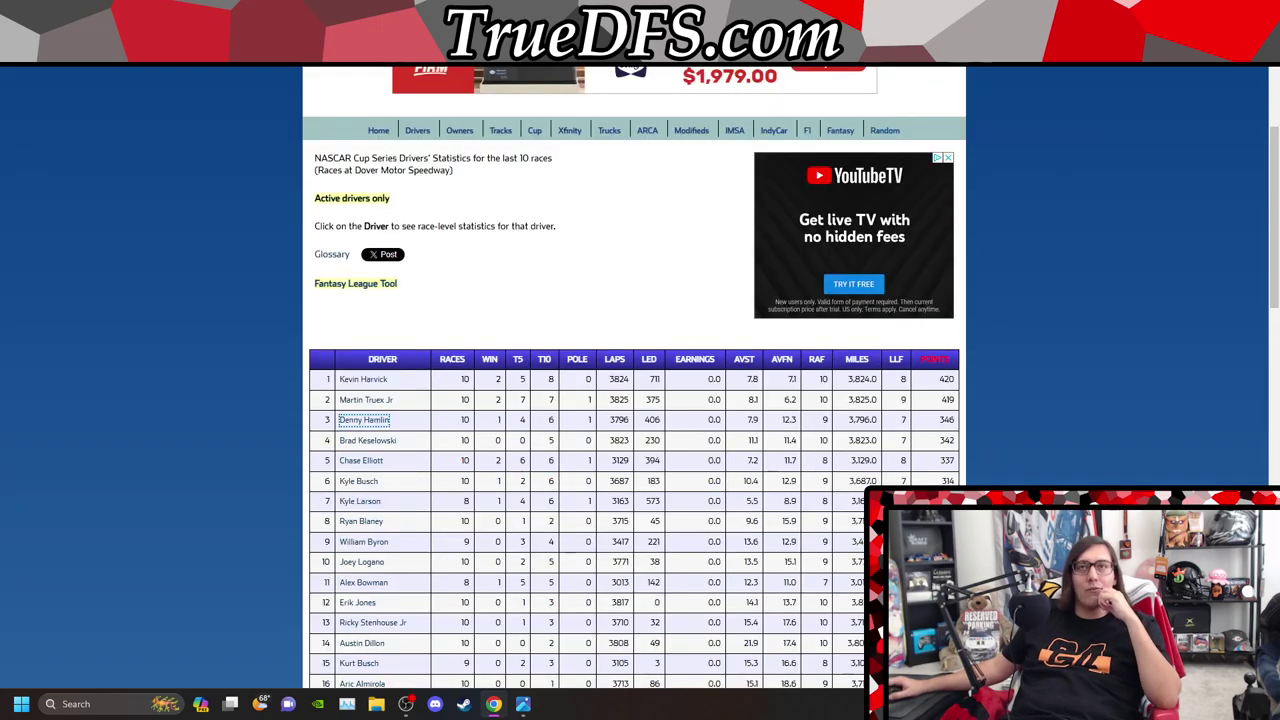
Open Kevin Harvick's race-level results at Dover, examine his finishes, and return to the rankings
{"action": "right_click", "coordinate": [369, 387]}
{"action": "left_click", "coordinate": [430, 411]}
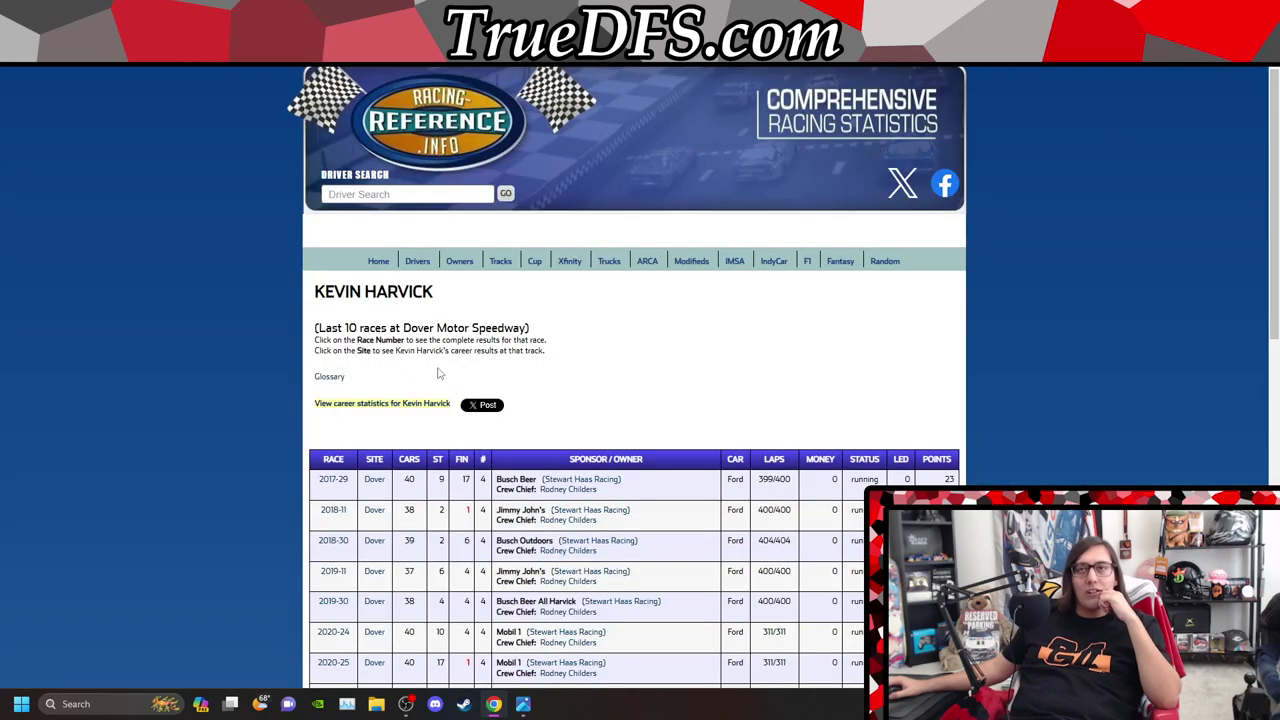
{"action": "scroll", "coordinate": [465, 430], "scroll_direction": "down", "scroll_amount": 2}
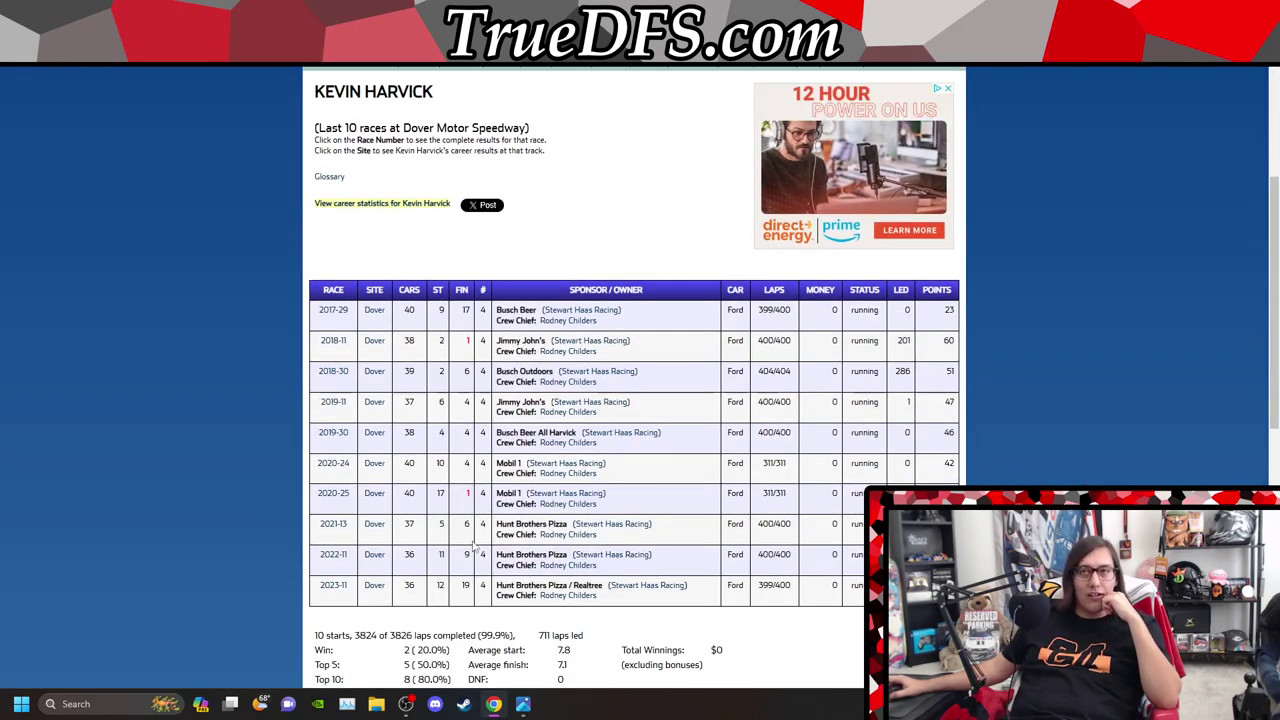
{"action": "key", "text": "ctrl+w"}
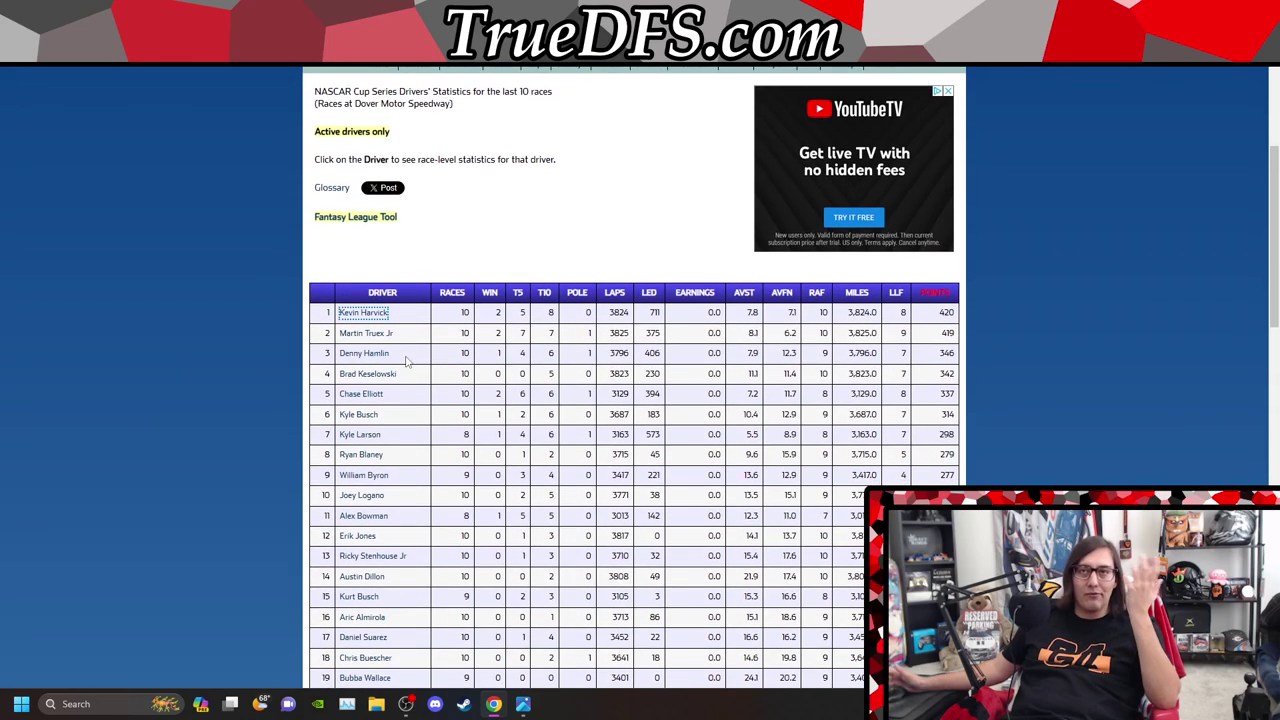
Open William Byron's race-level results at Dover and highlight his start and finish in the 2022 race
{"action": "right_click", "coordinate": [360, 477]}
{"action": "left_click", "coordinate": [430, 491]}
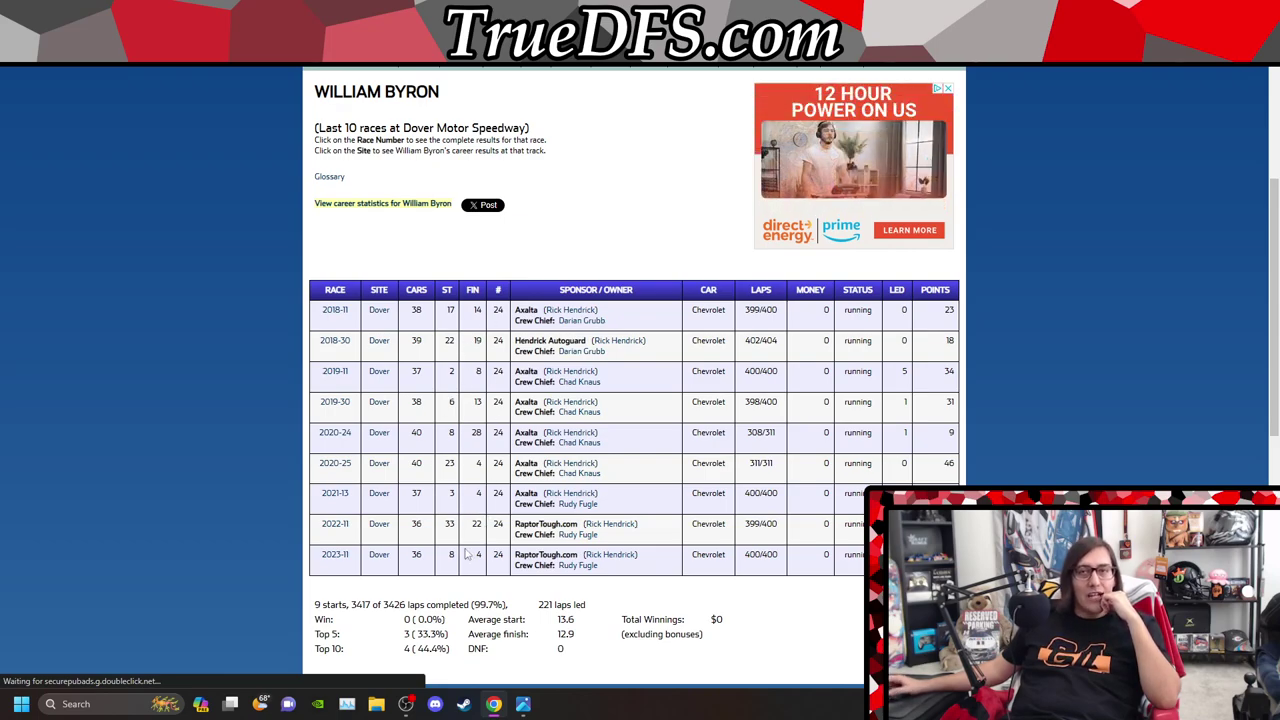
{"action": "left_click_drag", "start_coordinate": [488, 524], "coordinate": [370, 530]}
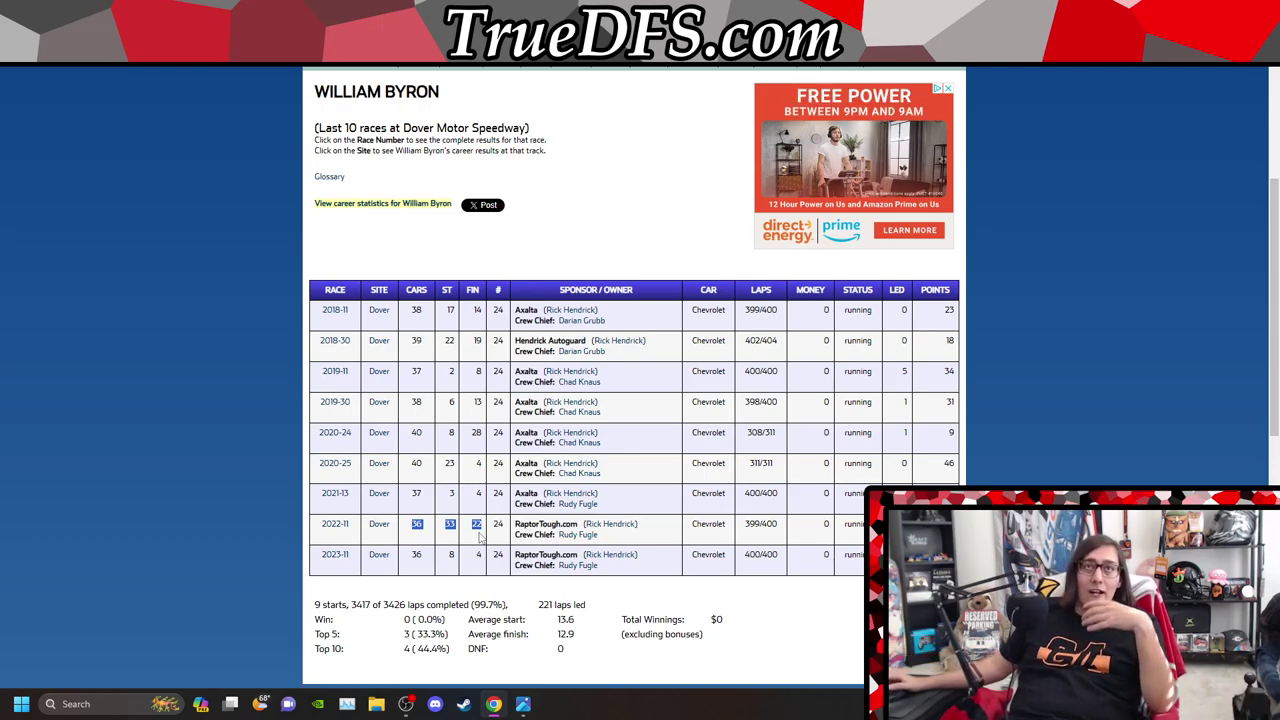
Switch to the Track Groups spreadsheet and fill the Indianapolis and Michigan cells with light green
{"action": "key", "text": "ctrl+Tab"}
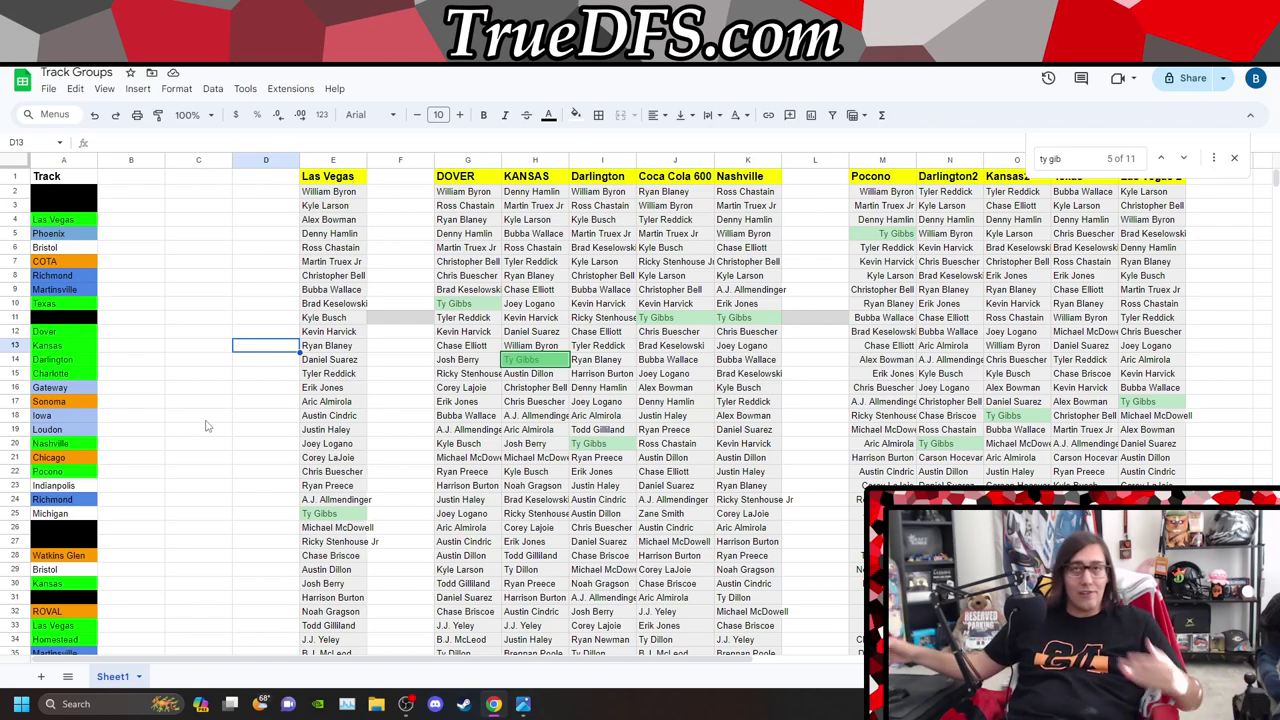
{"action": "scroll", "coordinate": [171, 394], "scroll_direction": "down", "scroll_amount": 2}
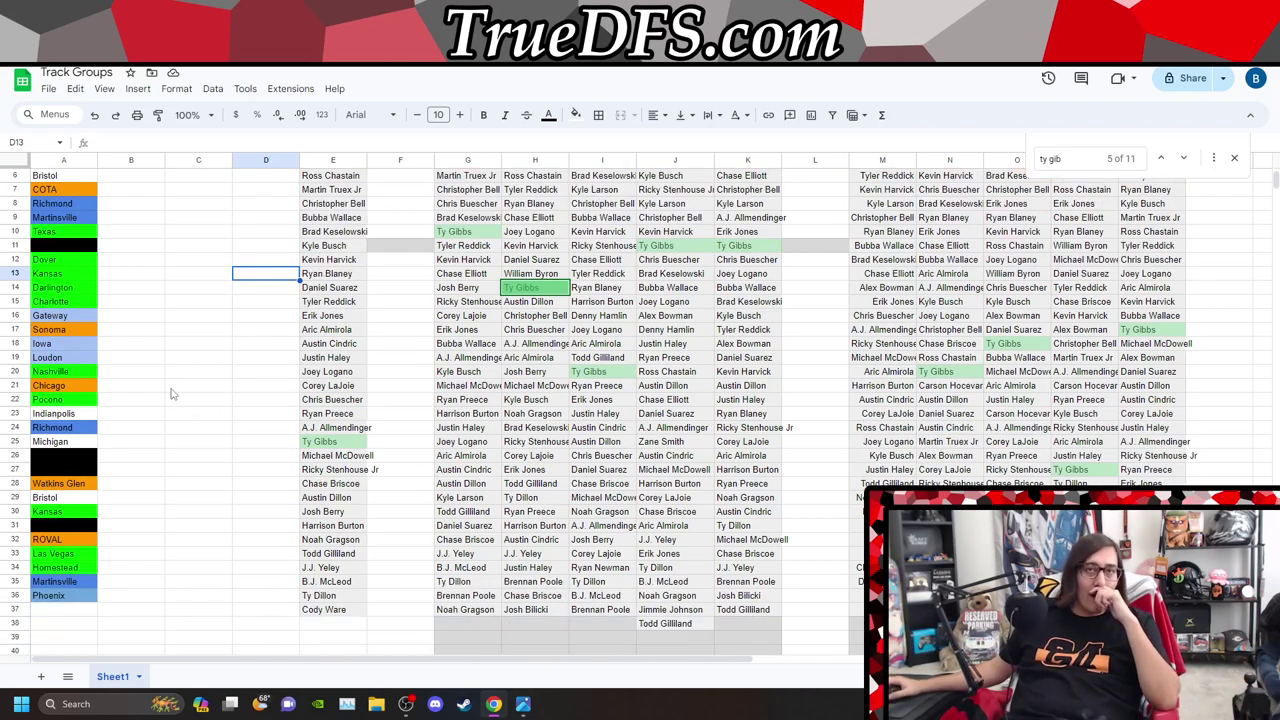
{"action": "scroll", "coordinate": [171, 394], "scroll_direction": "up", "scroll_amount": 2}
{"action": "scroll", "coordinate": [171, 396], "scroll_direction": "down", "scroll_amount": 1}
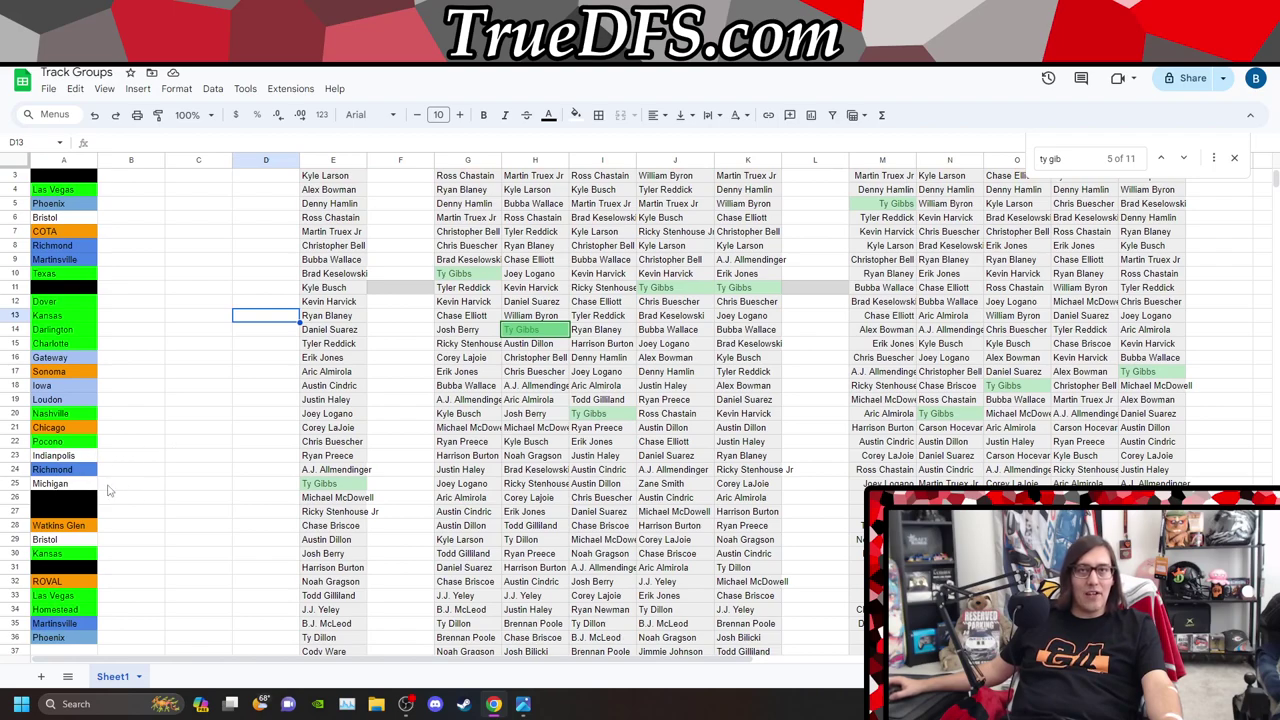
{"action": "scroll", "coordinate": [123, 506], "scroll_direction": "up", "scroll_amount": 1}
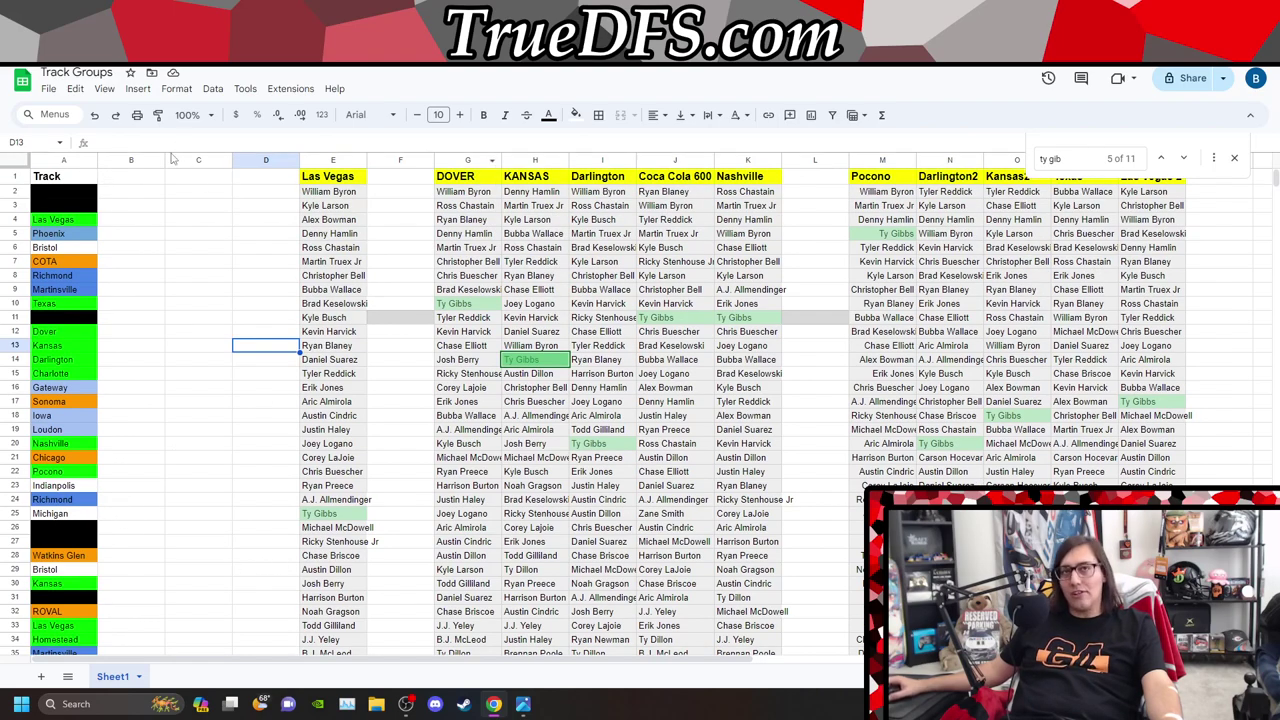
{"action": "scroll", "coordinate": [104, 443], "scroll_direction": "down", "scroll_amount": 2}
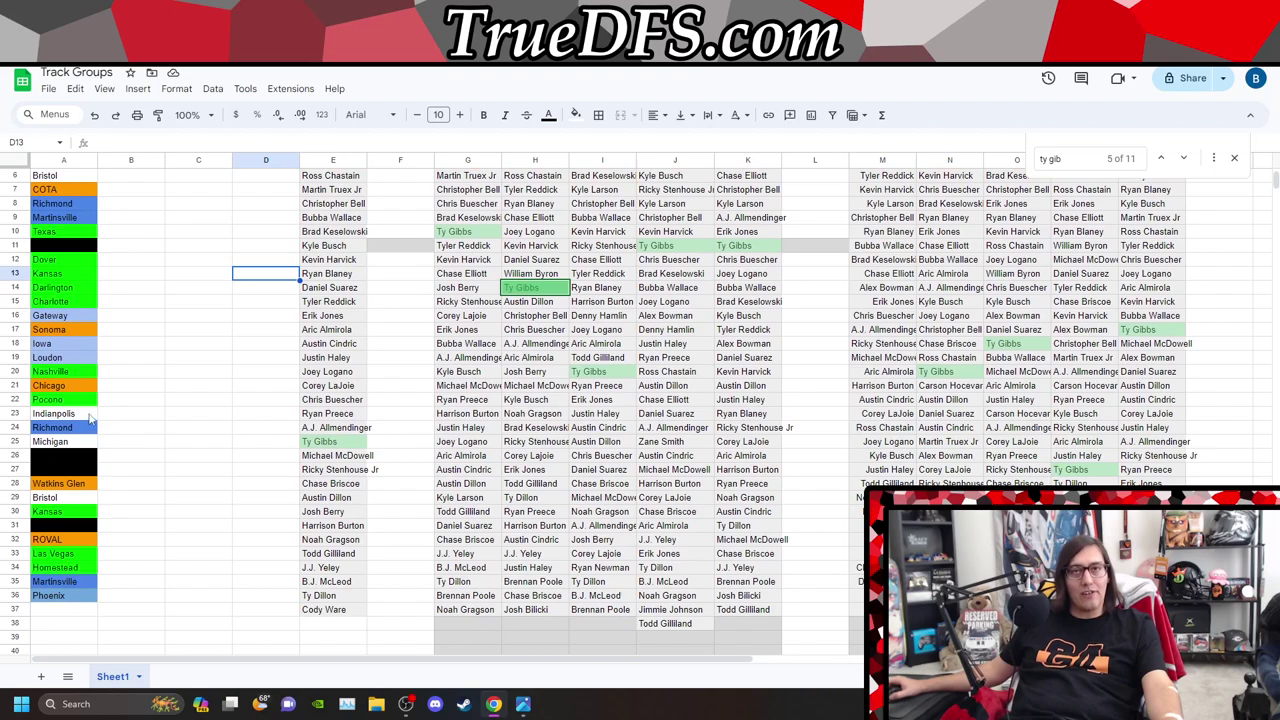
{"action": "left_click_drag", "start_coordinate": [88, 441], "coordinate": [88, 413]}
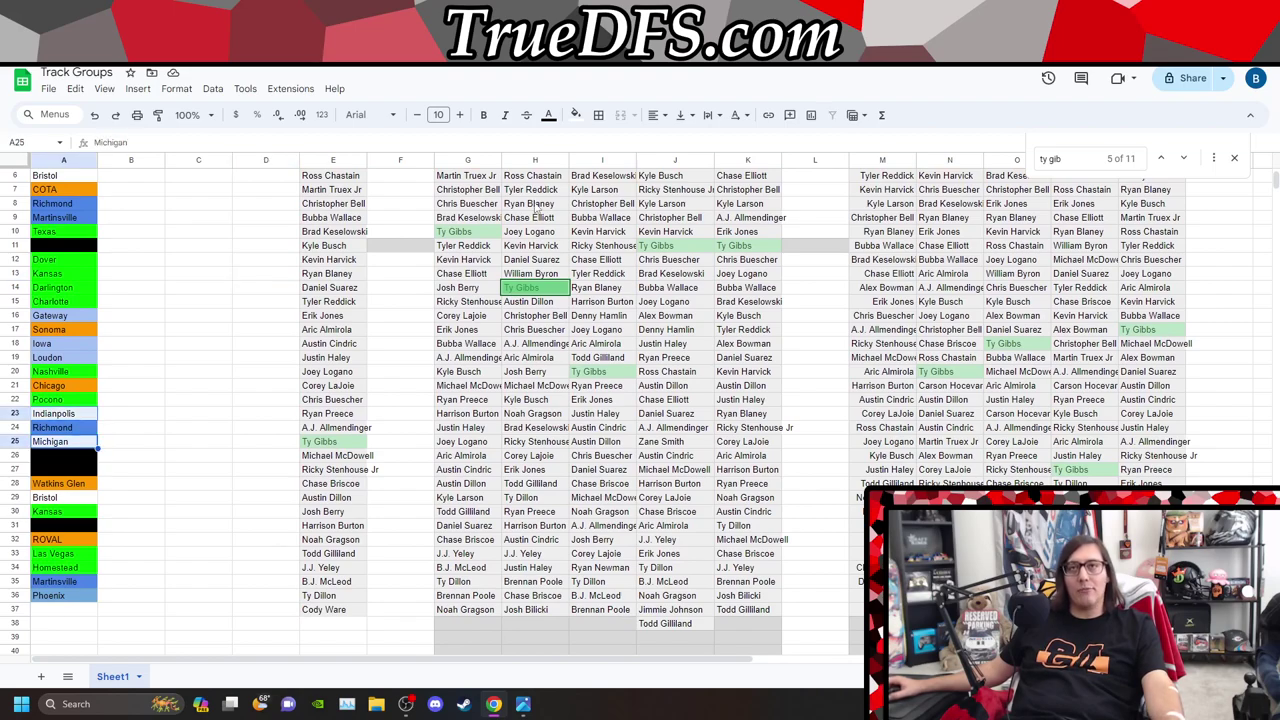
{"action": "left_click", "coordinate": [576, 114]}
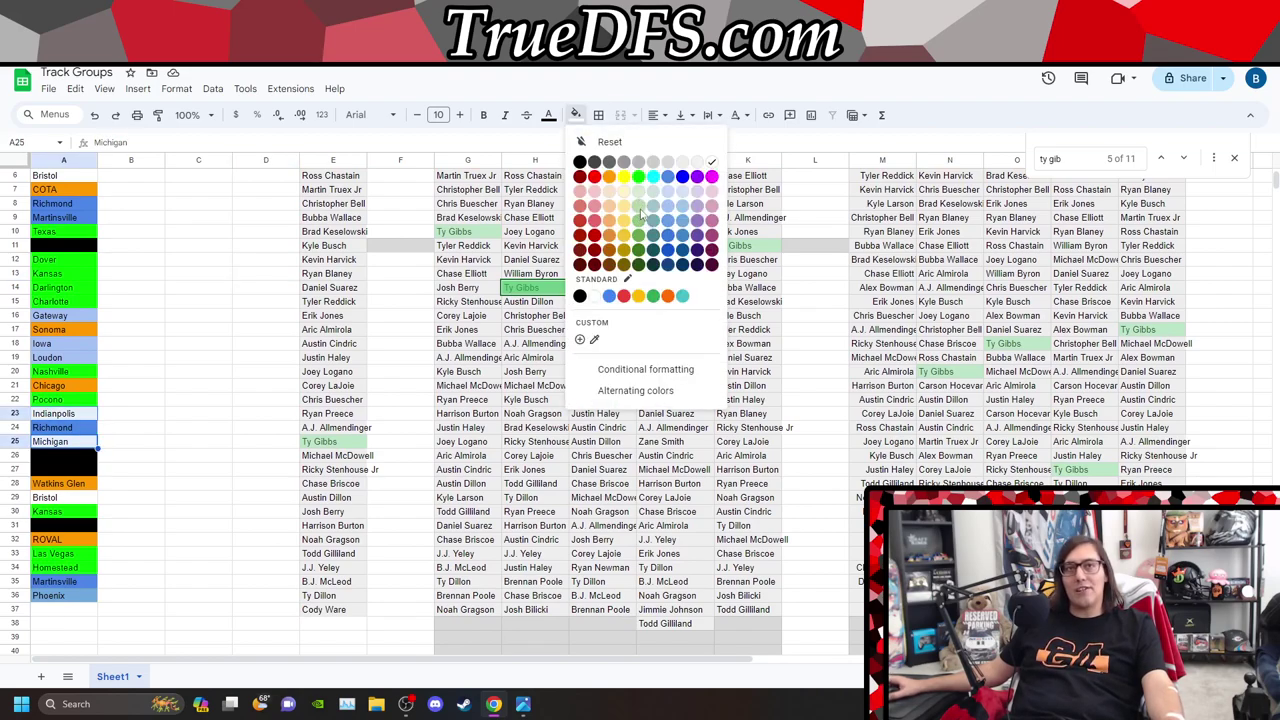
{"action": "left_click", "coordinate": [640, 212]}
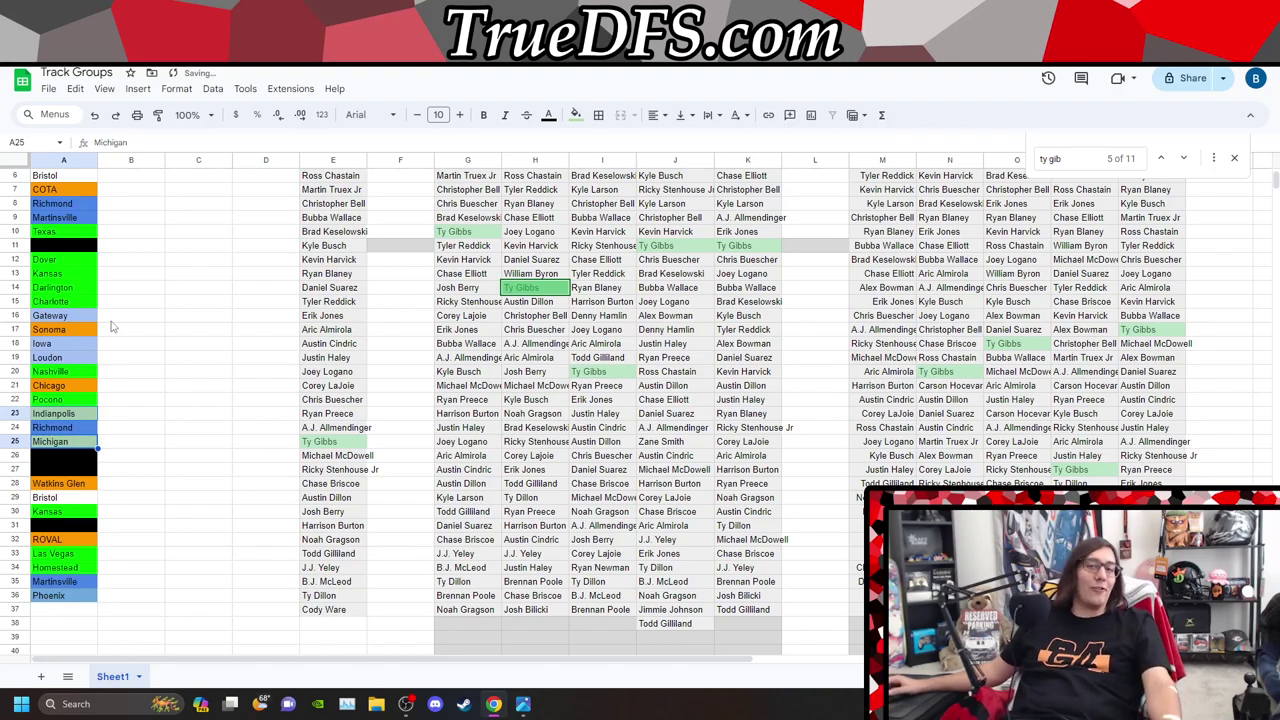
{"action": "left_click", "coordinate": [127, 305]}
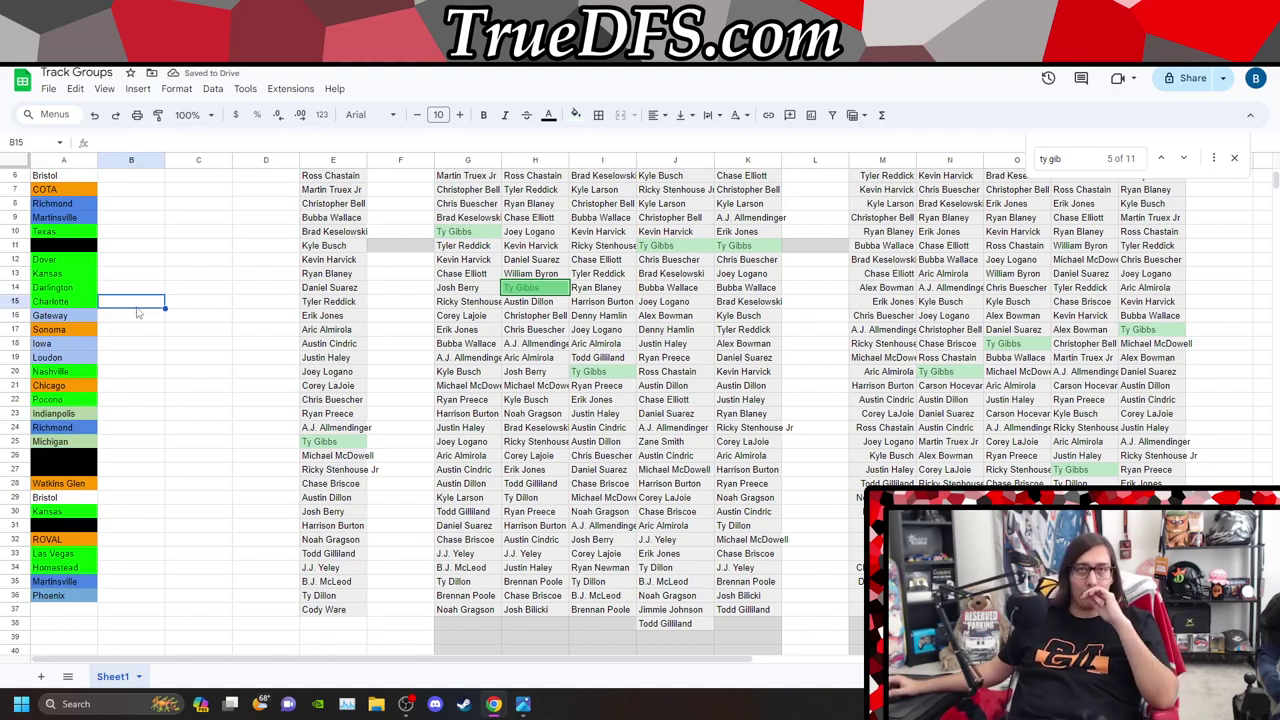
Return to Racing-Reference's Fantasy League Tool and generate the driver rankings for Bristol Motor Speedway with the oval track type
{"action": "scroll", "coordinate": [130, 308], "scroll_direction": "up", "scroll_amount": 2}
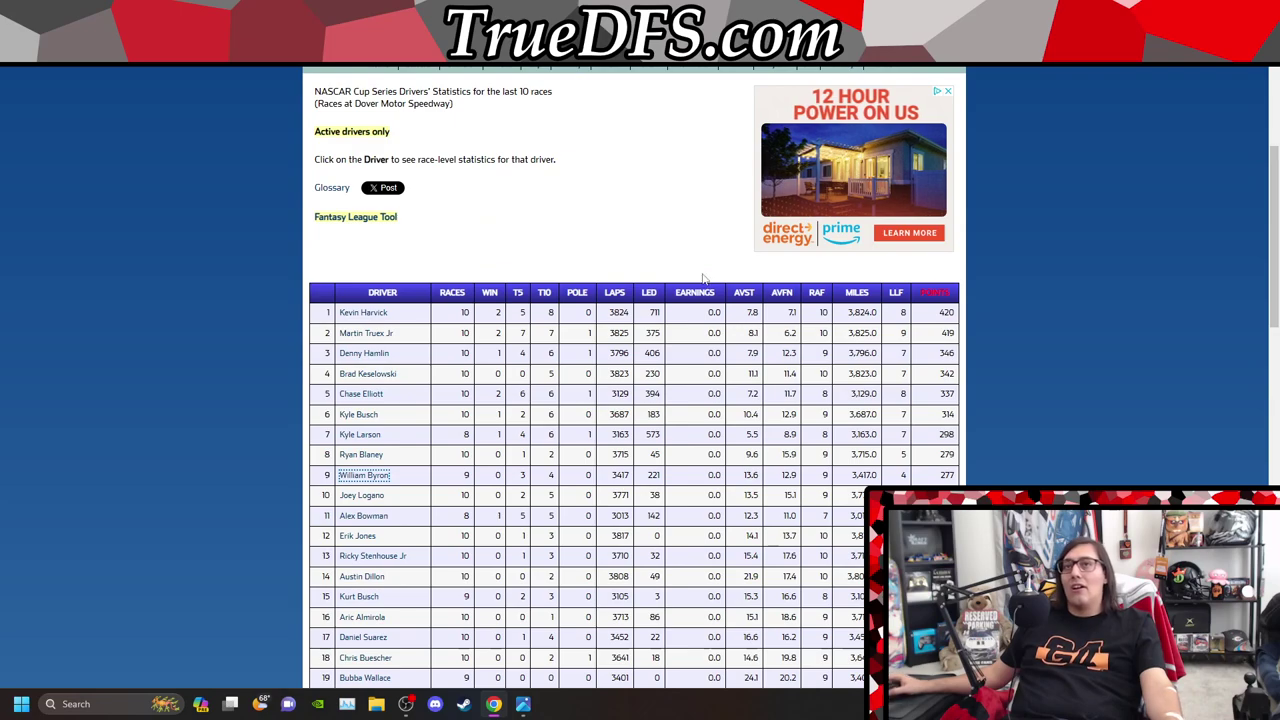
{"action": "scroll", "coordinate": [835, 330], "scroll_direction": "up", "scroll_amount": 3}
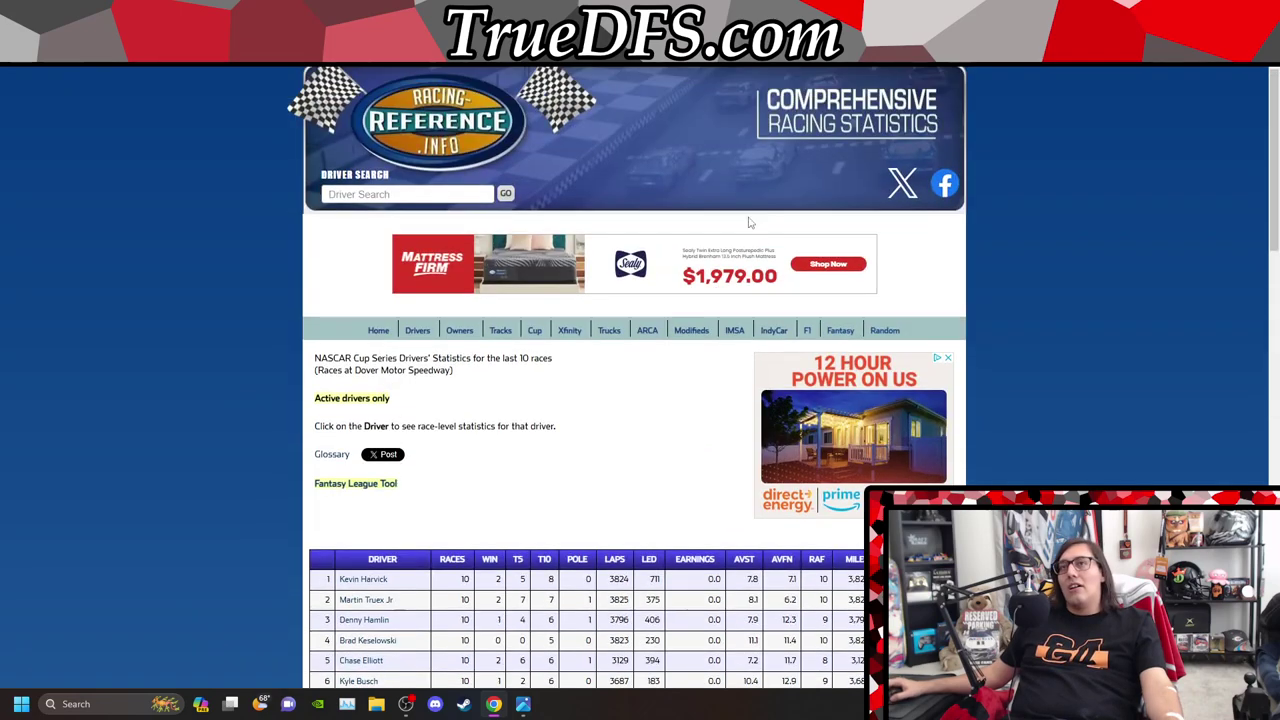
{"action": "left_click", "coordinate": [835, 330]}
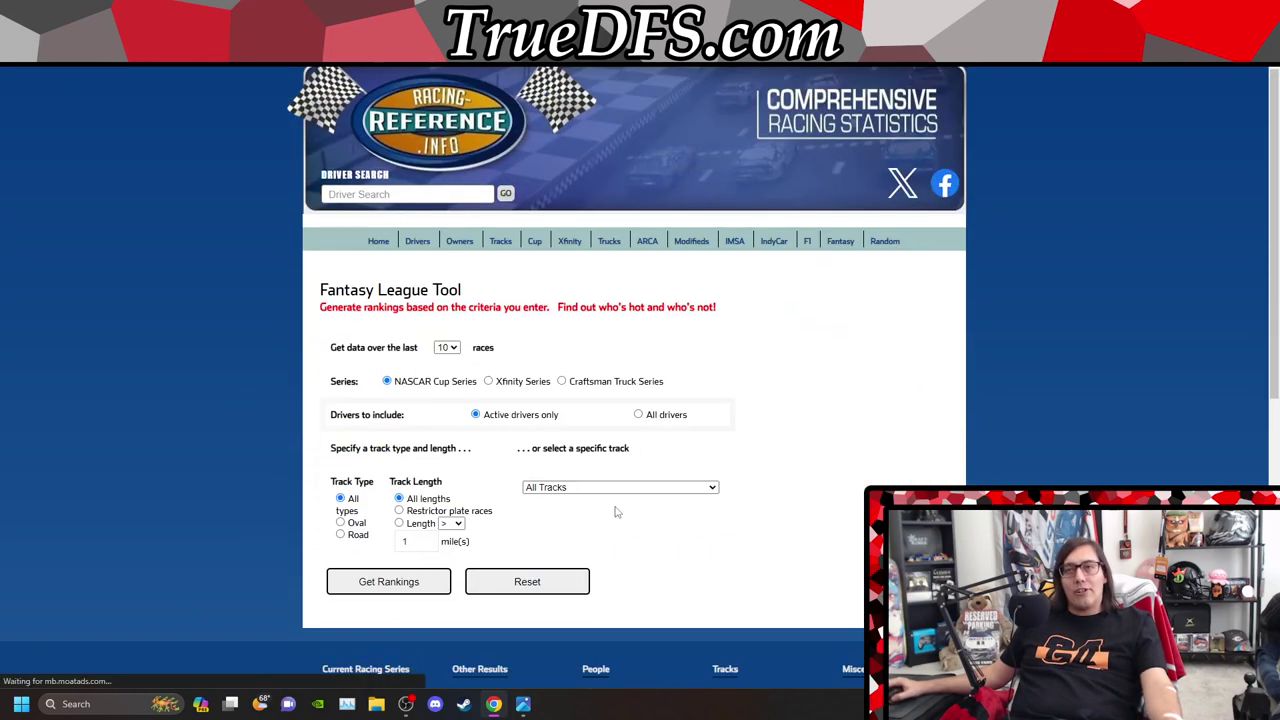
{"action": "left_click", "coordinate": [612, 576]}
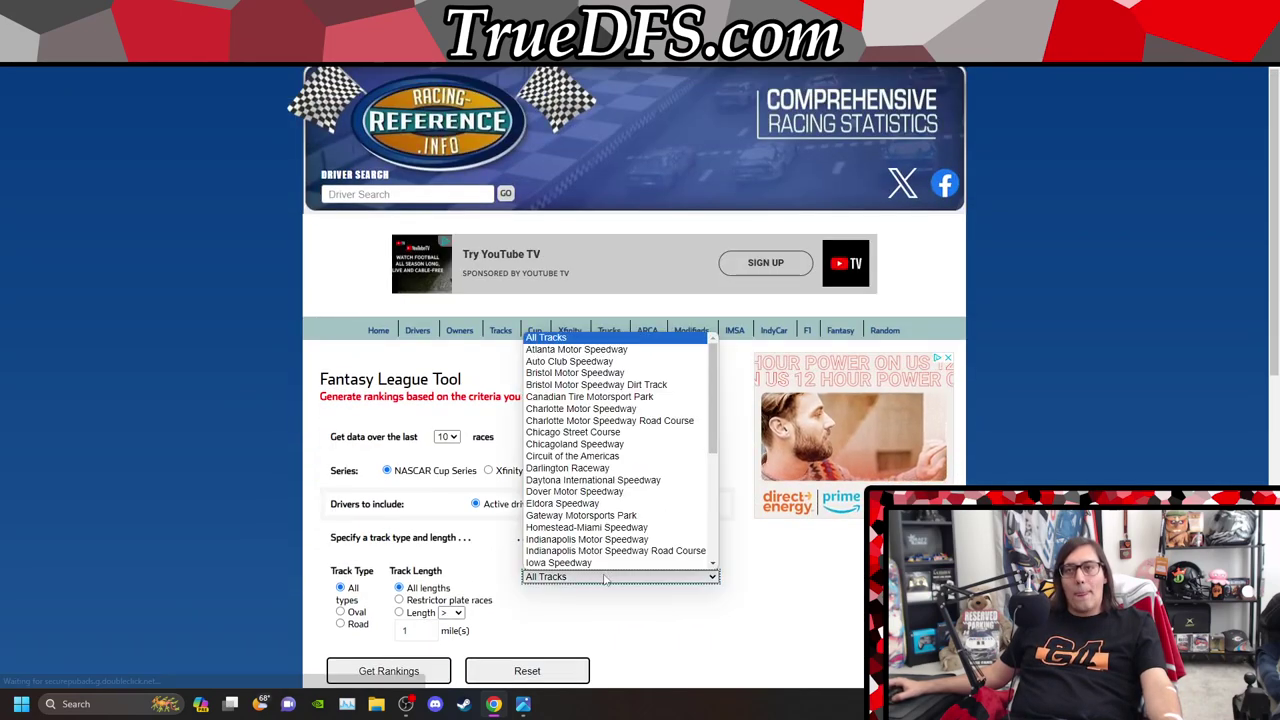
{"action": "left_click", "coordinate": [575, 372]}
{"action": "scroll", "coordinate": [360, 478], "scroll_direction": "down", "scroll_amount": 2}
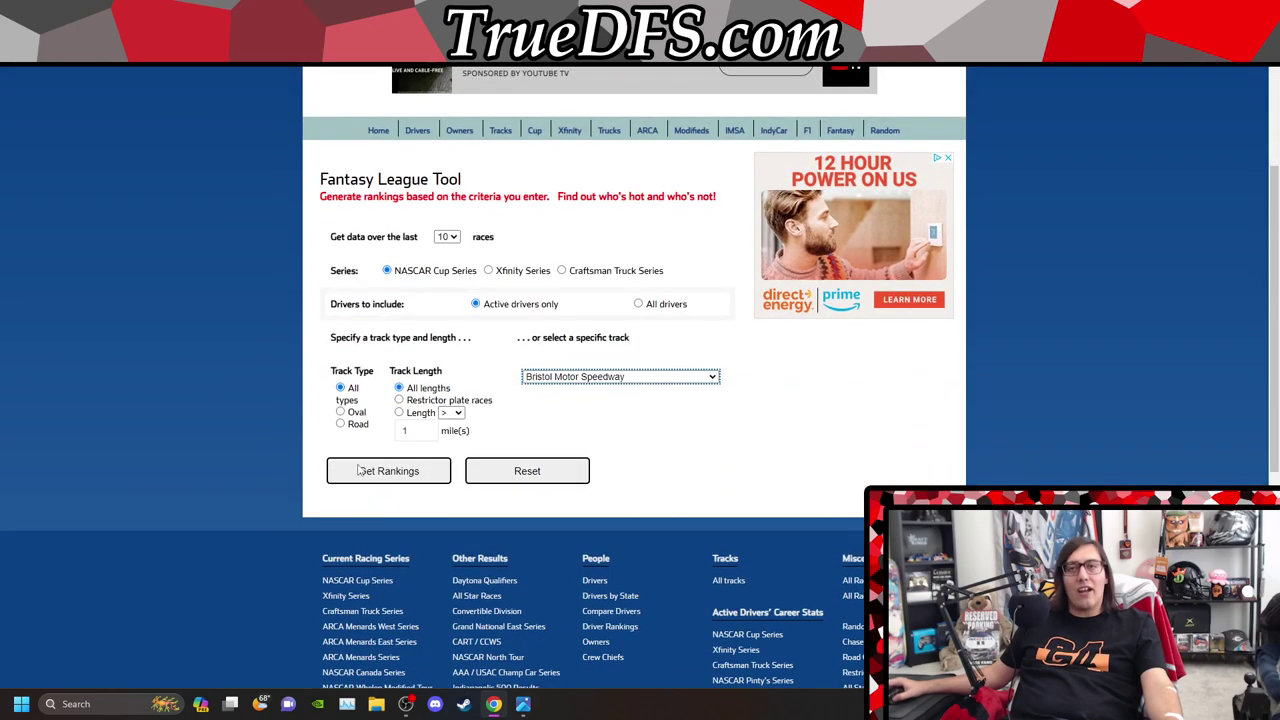
{"action": "left_click", "coordinate": [340, 412]}
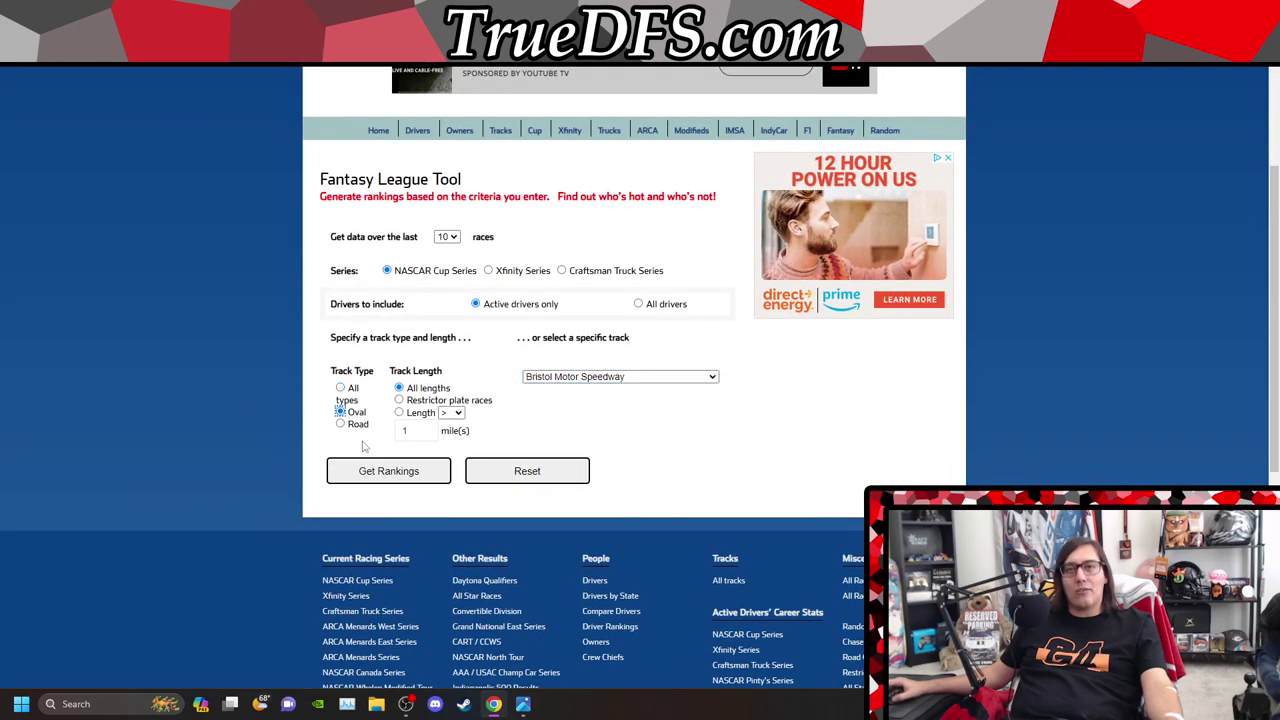
{"action": "left_click", "coordinate": [568, 378]}
{"action": "left_click", "coordinate": [570, 428]}
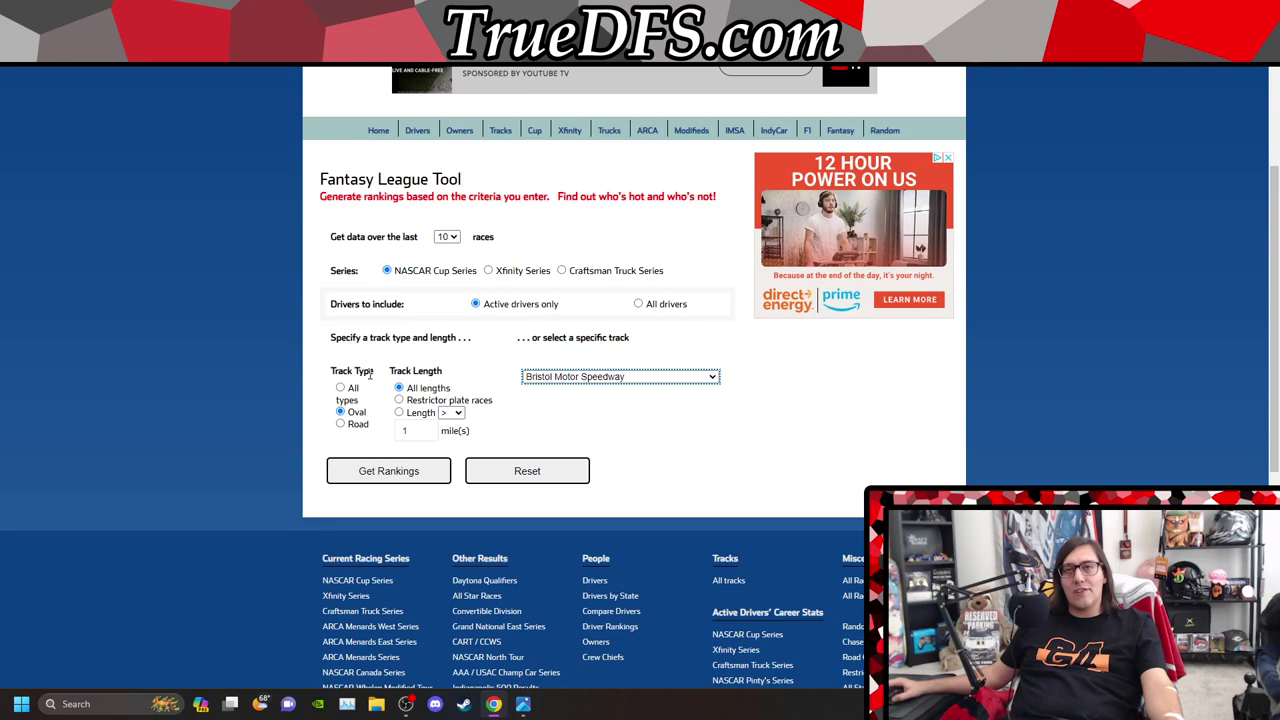
{"action": "left_click", "coordinate": [393, 476]}
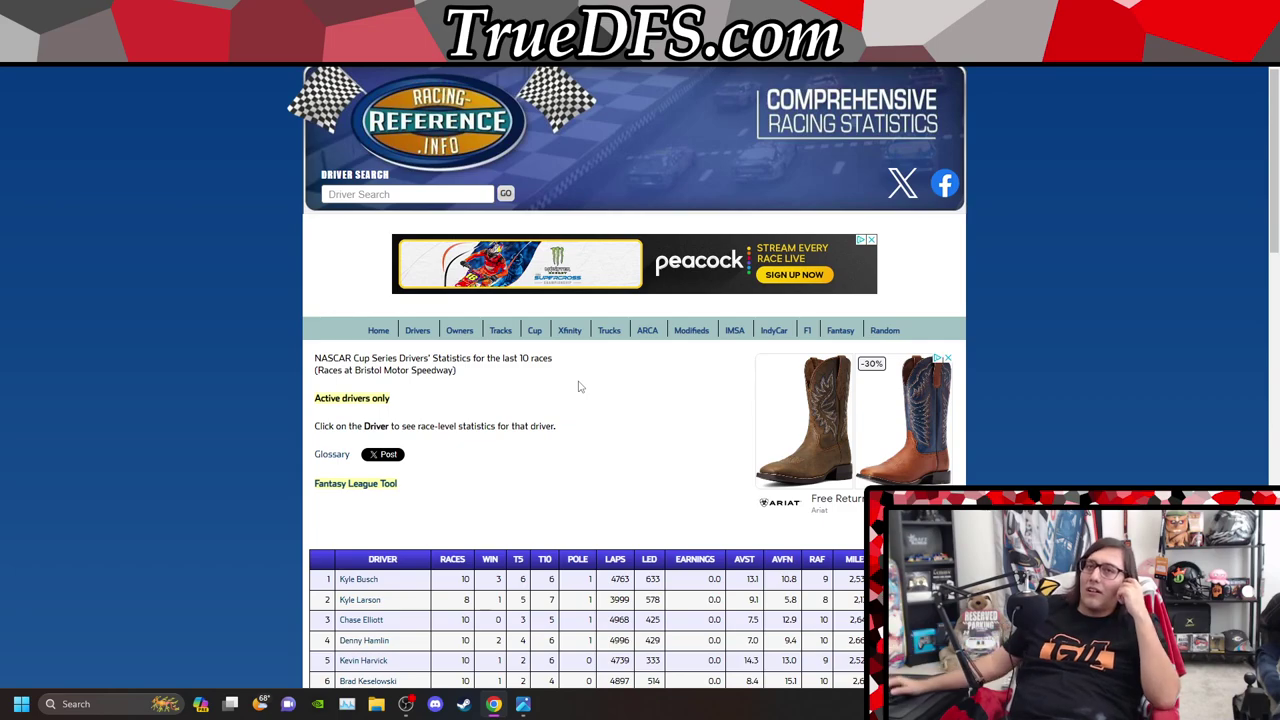
Open Kyle Busch's race-level results at Bristol and examine his finishes
{"action": "scroll", "coordinate": [578, 386], "scroll_direction": "down", "scroll_amount": 2}
{"action": "left_click", "coordinate": [355, 445]}
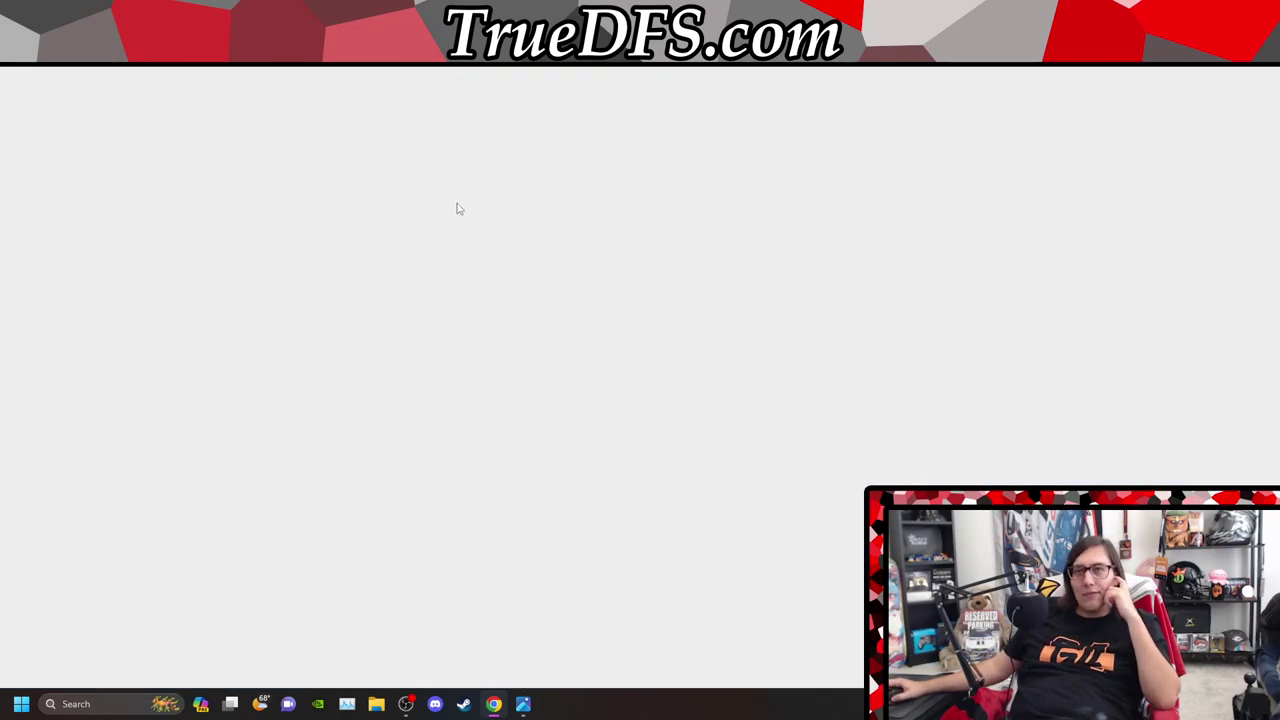
{"action": "scroll", "coordinate": [538, 460], "scroll_direction": "down", "scroll_amount": 3}
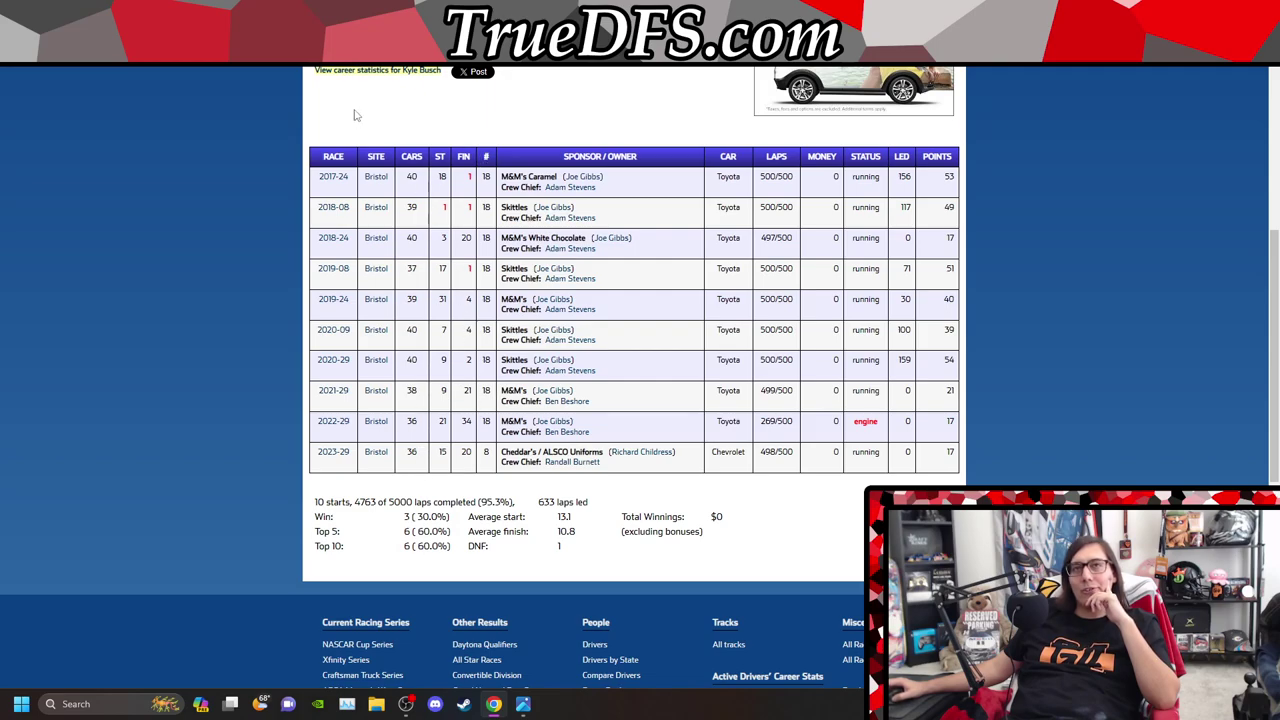
Switch to the Track Groups spreadsheet and review both Bristol entries among the season's color-coded tracks
{"action": "key", "text": "ctrl+Tab"}
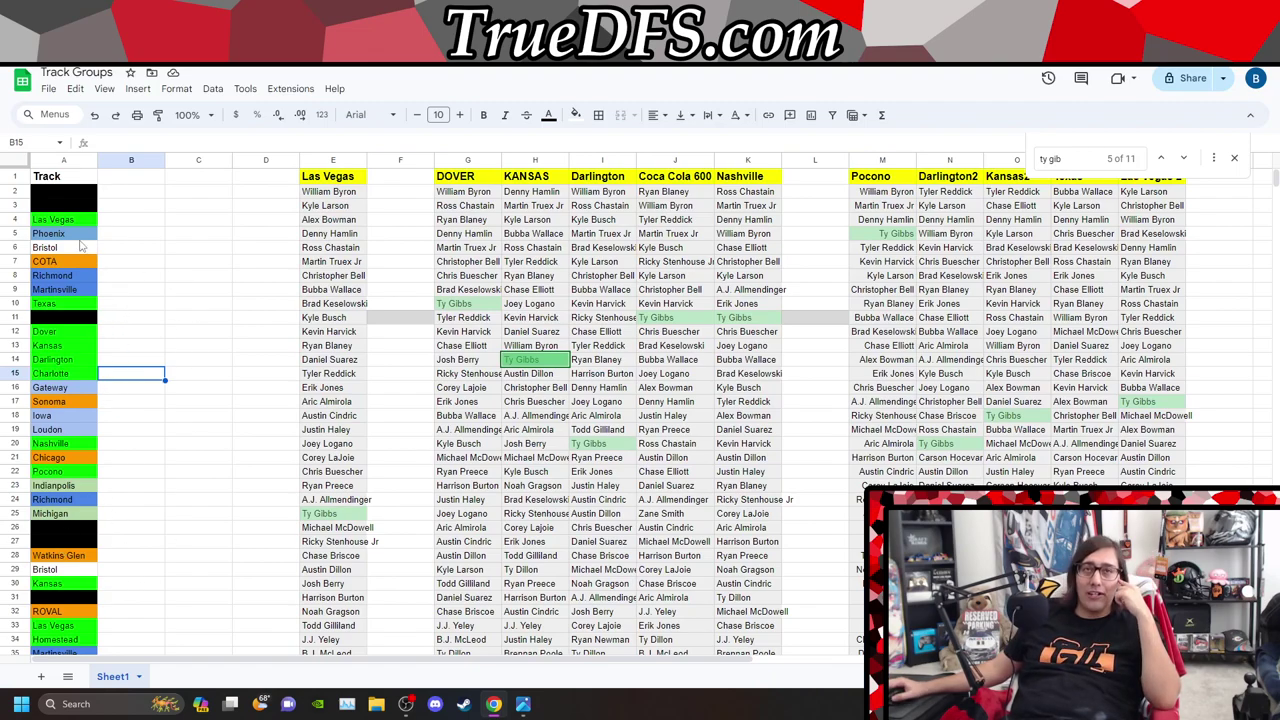
{"action": "left_click", "coordinate": [73, 254]}
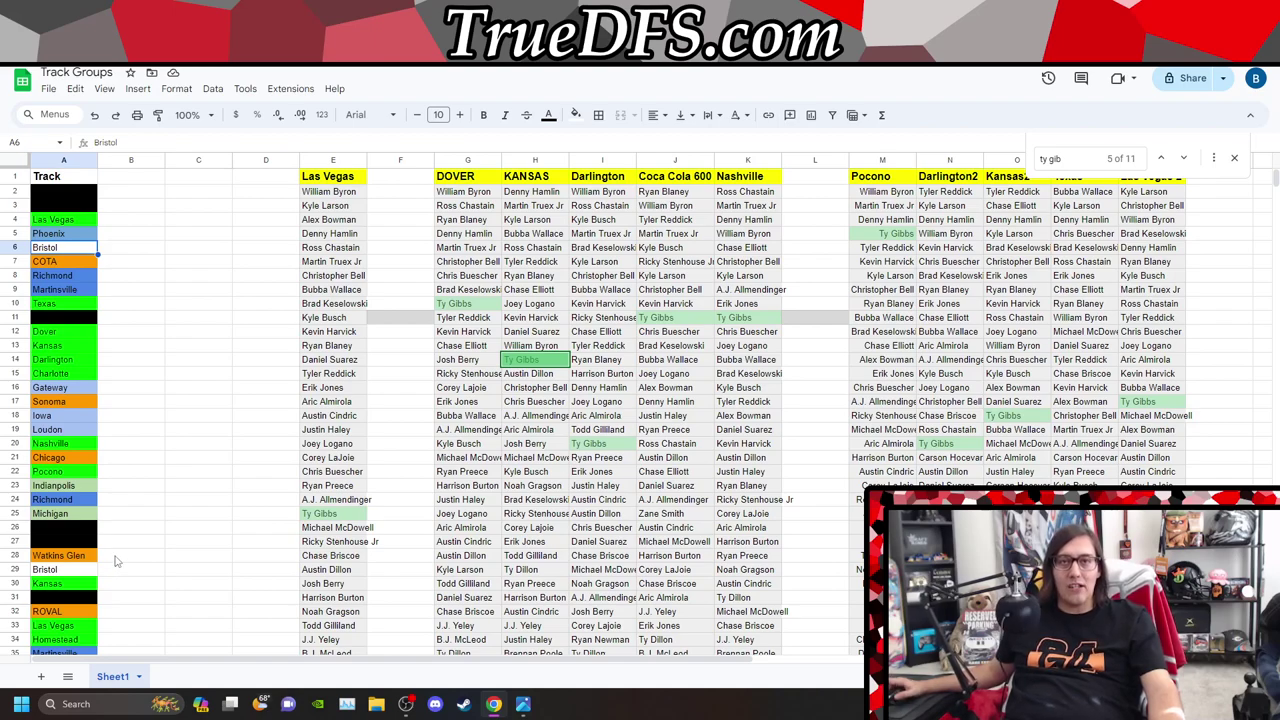
{"action": "scroll", "coordinate": [118, 559], "scroll_direction": "down", "scroll_amount": 2}
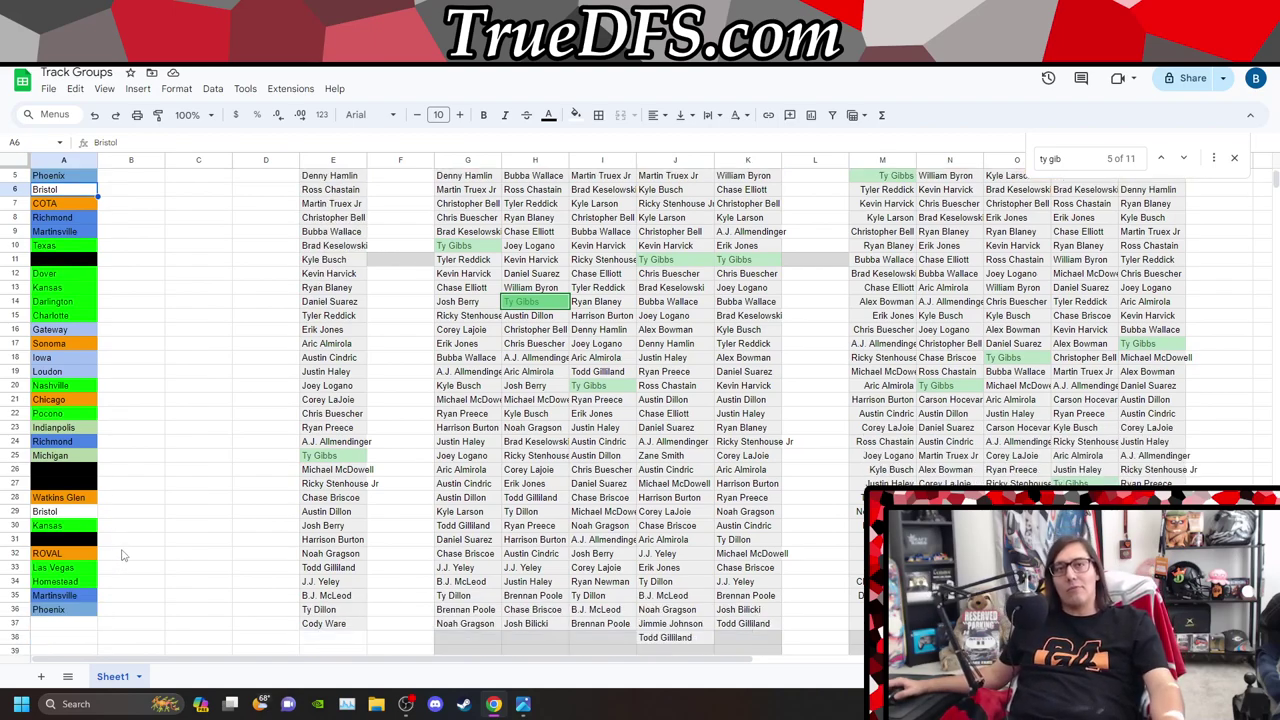
{"action": "scroll", "coordinate": [123, 555], "scroll_direction": "up", "scroll_amount": 2}
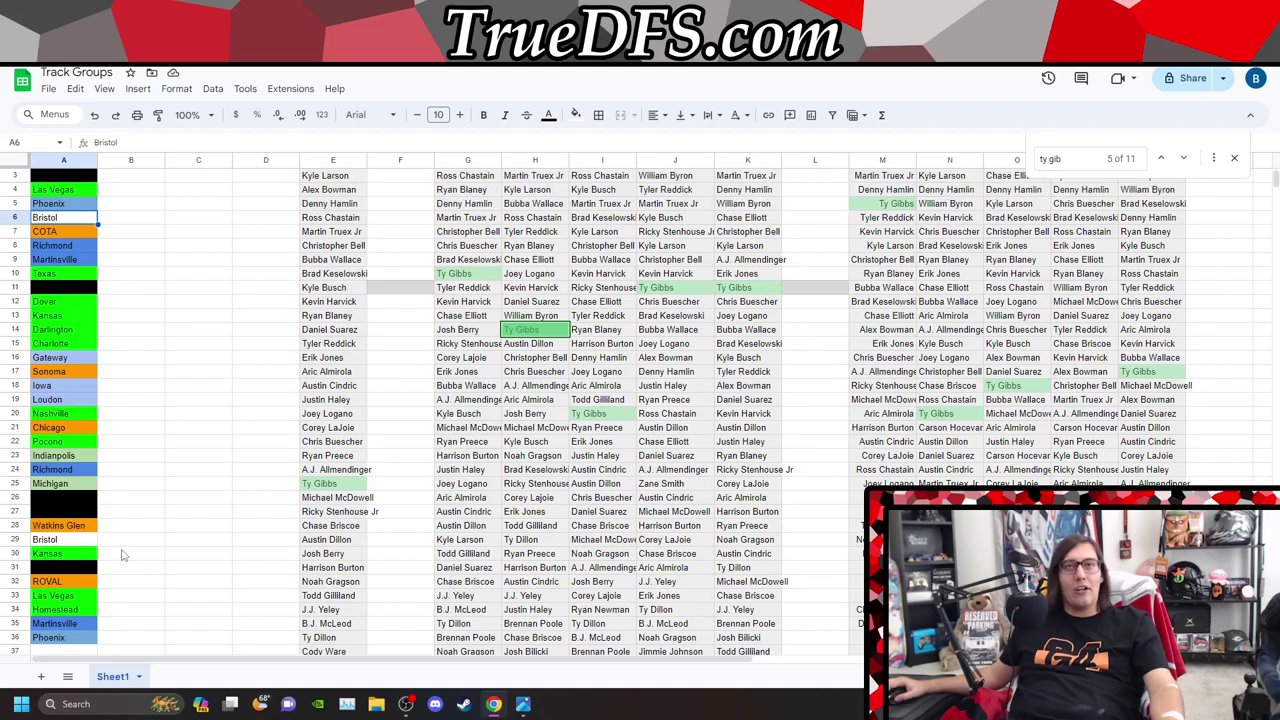
{"action": "left_click", "coordinate": [163, 532]}
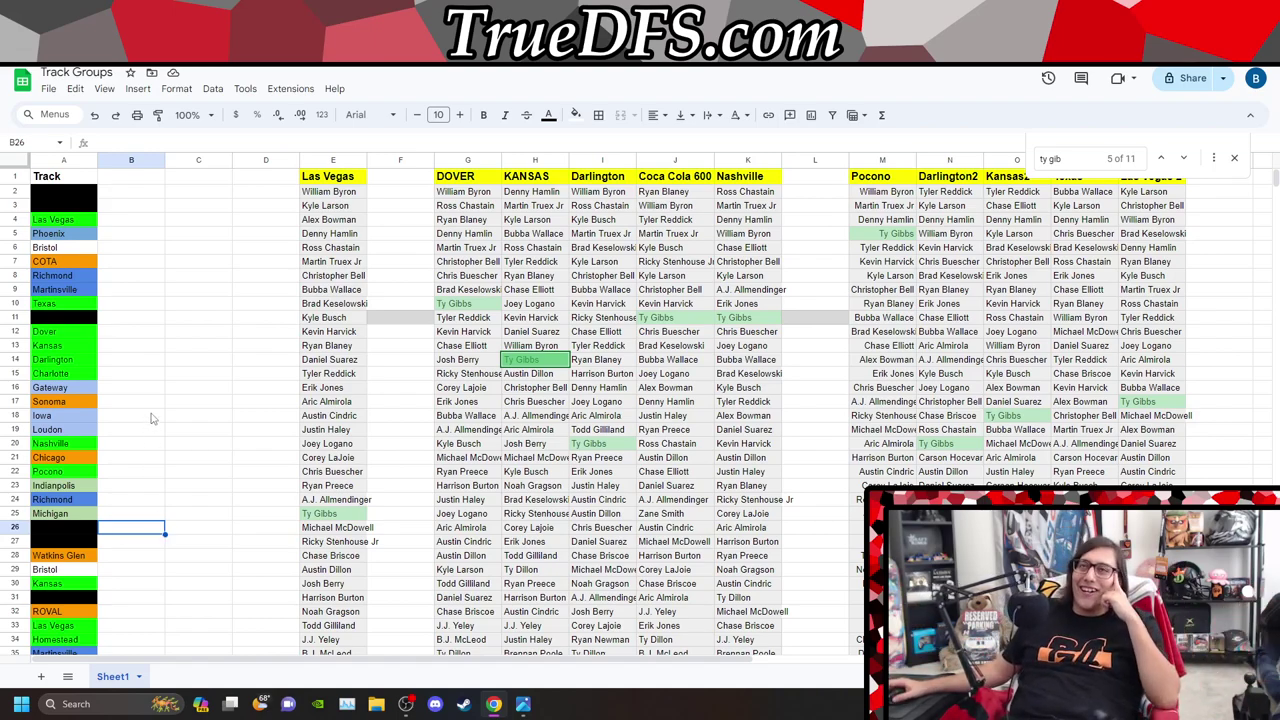
Switch to Racing-Reference, open the 2024 Cup Series season page, and look through its race schedule
{"action": "key", "text": "ctrl+Tab"}
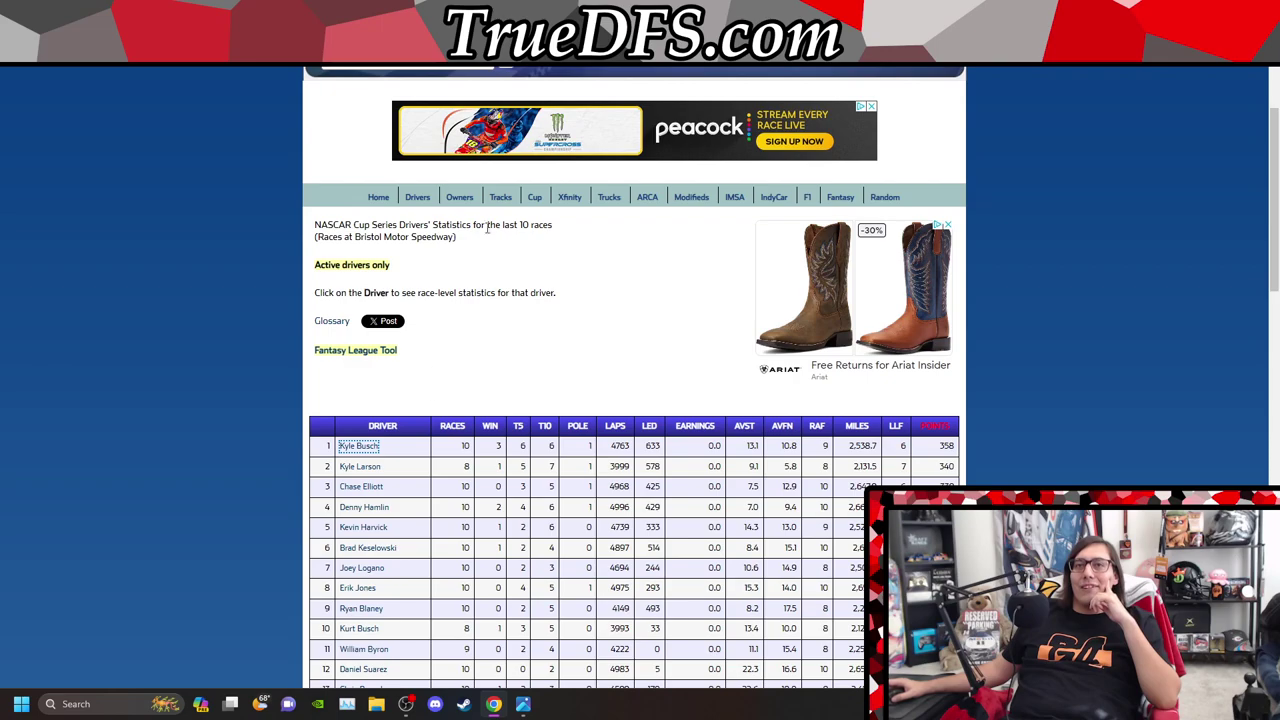
{"action": "left_click", "coordinate": [535, 198]}
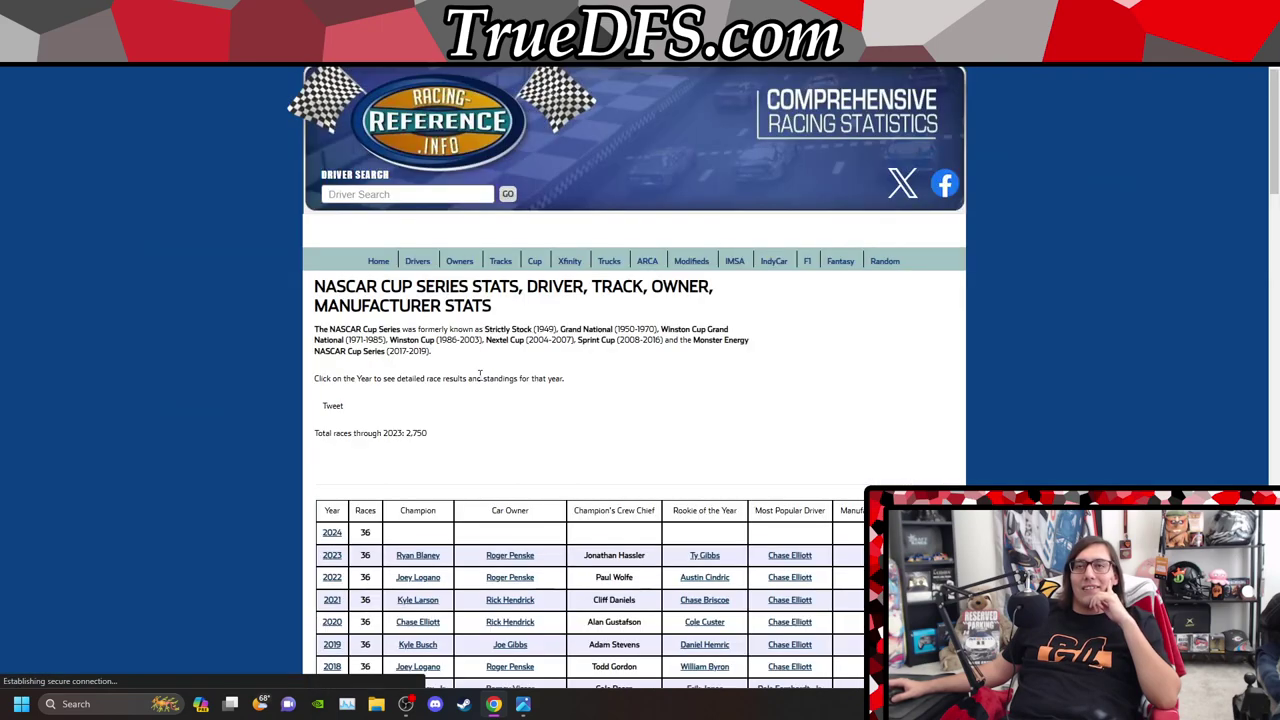
{"action": "scroll", "coordinate": [310, 402], "scroll_direction": "down", "scroll_amount": 2}
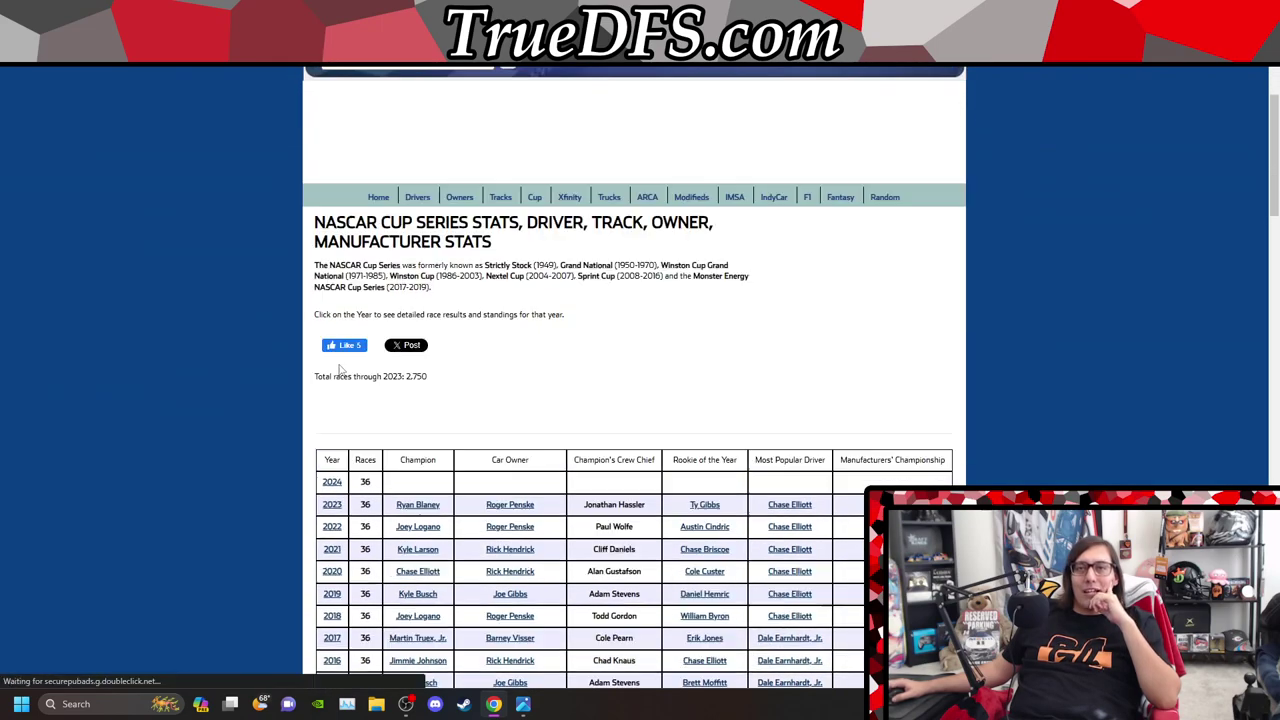
{"action": "left_click", "coordinate": [333, 483]}
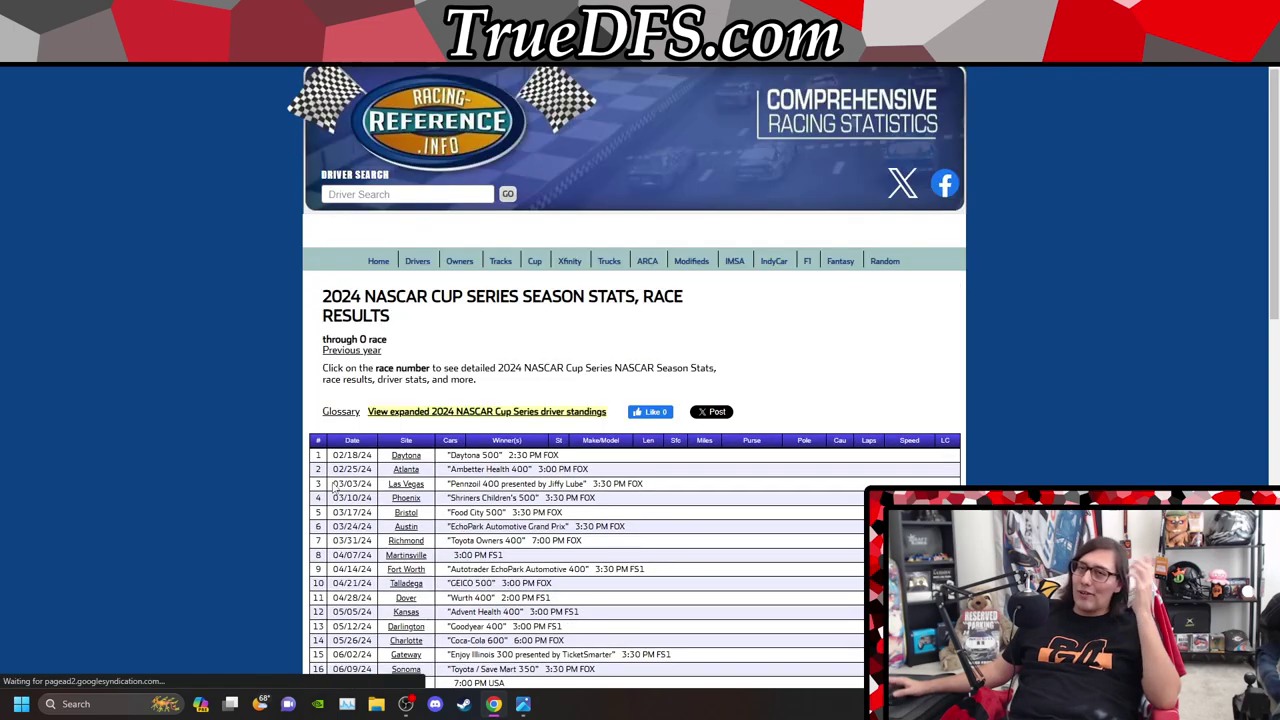
{"action": "scroll", "coordinate": [464, 471], "scroll_direction": "down", "scroll_amount": 5}
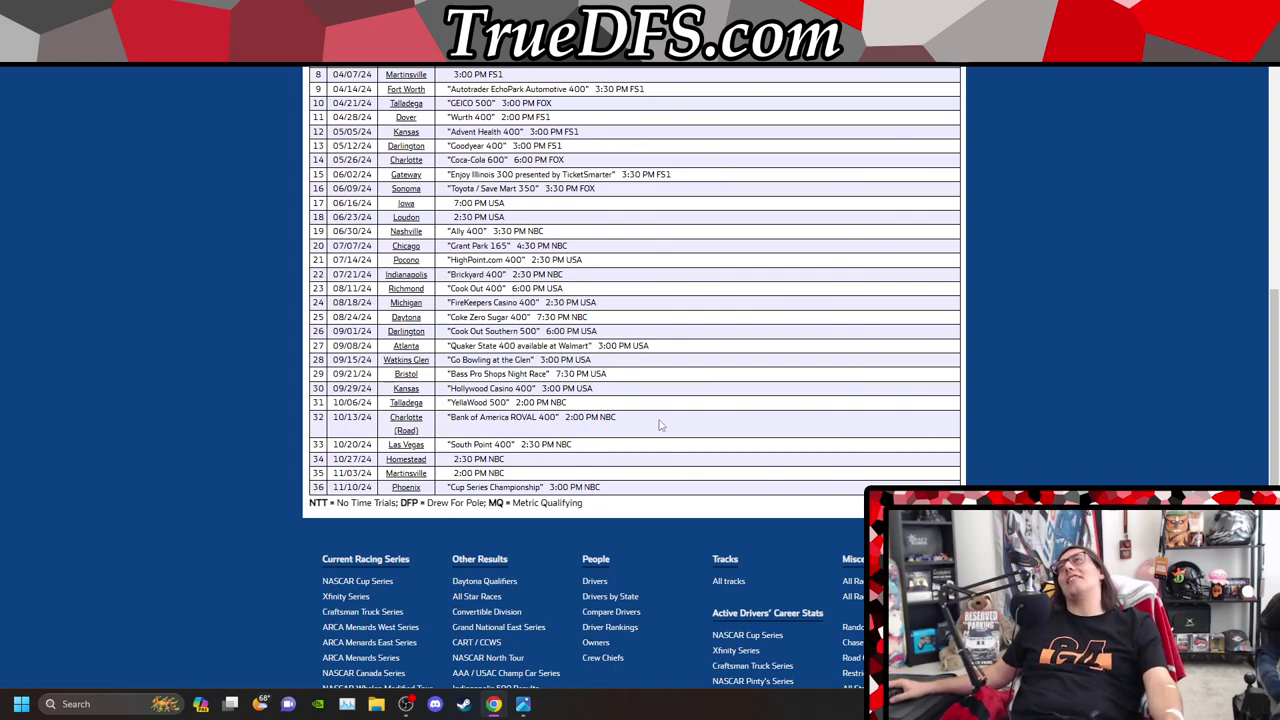
{"action": "scroll", "coordinate": [653, 428], "scroll_direction": "up", "scroll_amount": 3}
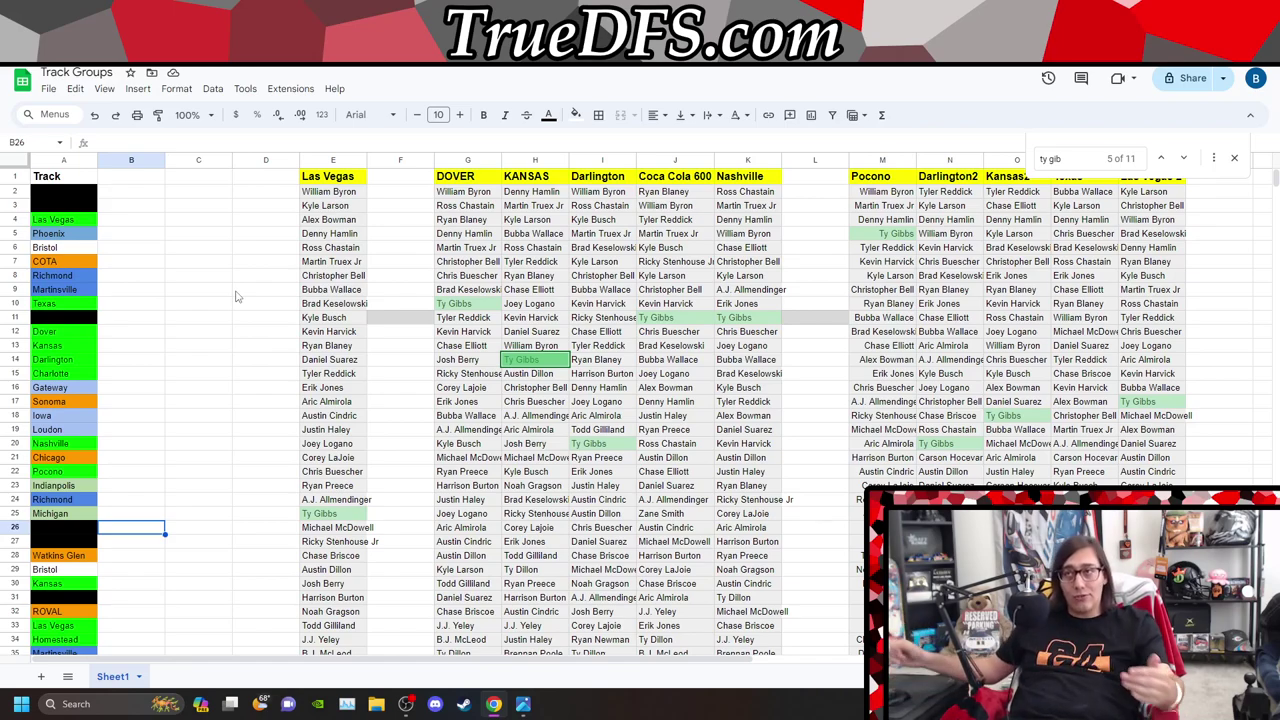
In the Track Groups spreadsheet, close the driver-name search and select the columns from Pocono through Las Vegas 2 plus the empty column R
{"action": "left_click", "coordinate": [880, 161]}
{"action": "left_click", "coordinate": [958, 161], "text": "ctrl"}
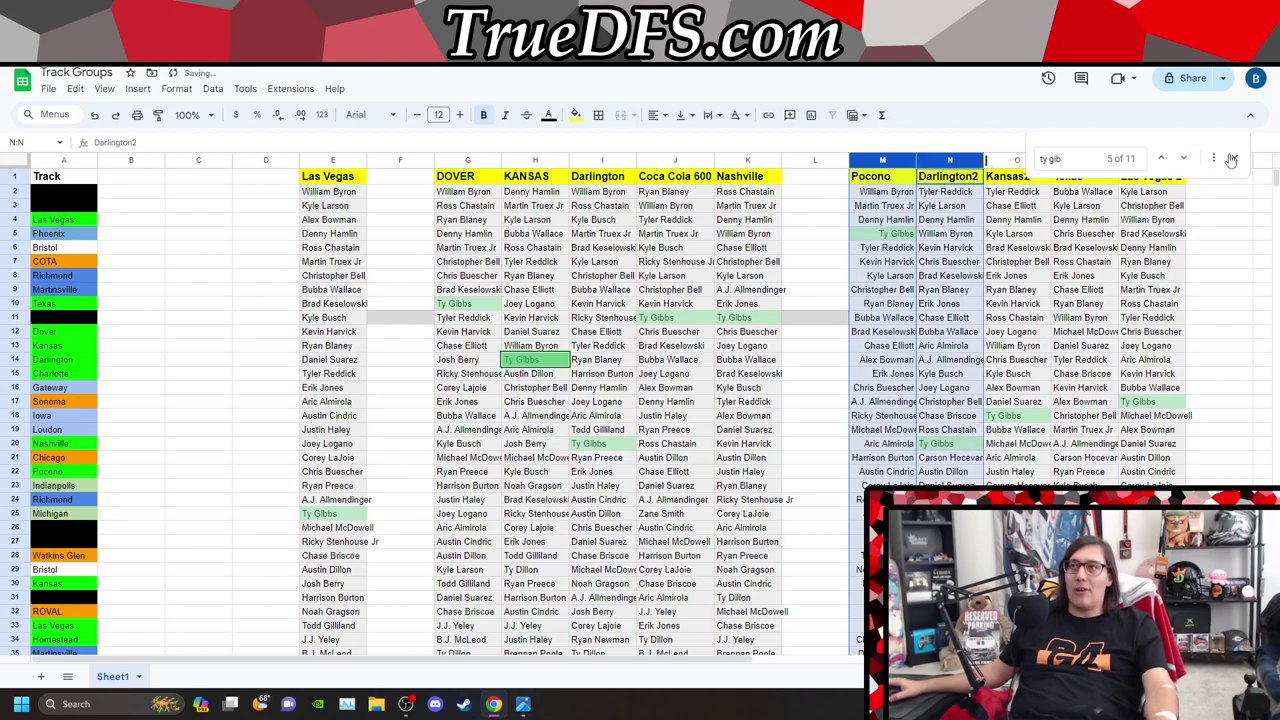
{"action": "left_click", "coordinate": [1233, 158]}
{"action": "left_click", "coordinate": [906, 161]}
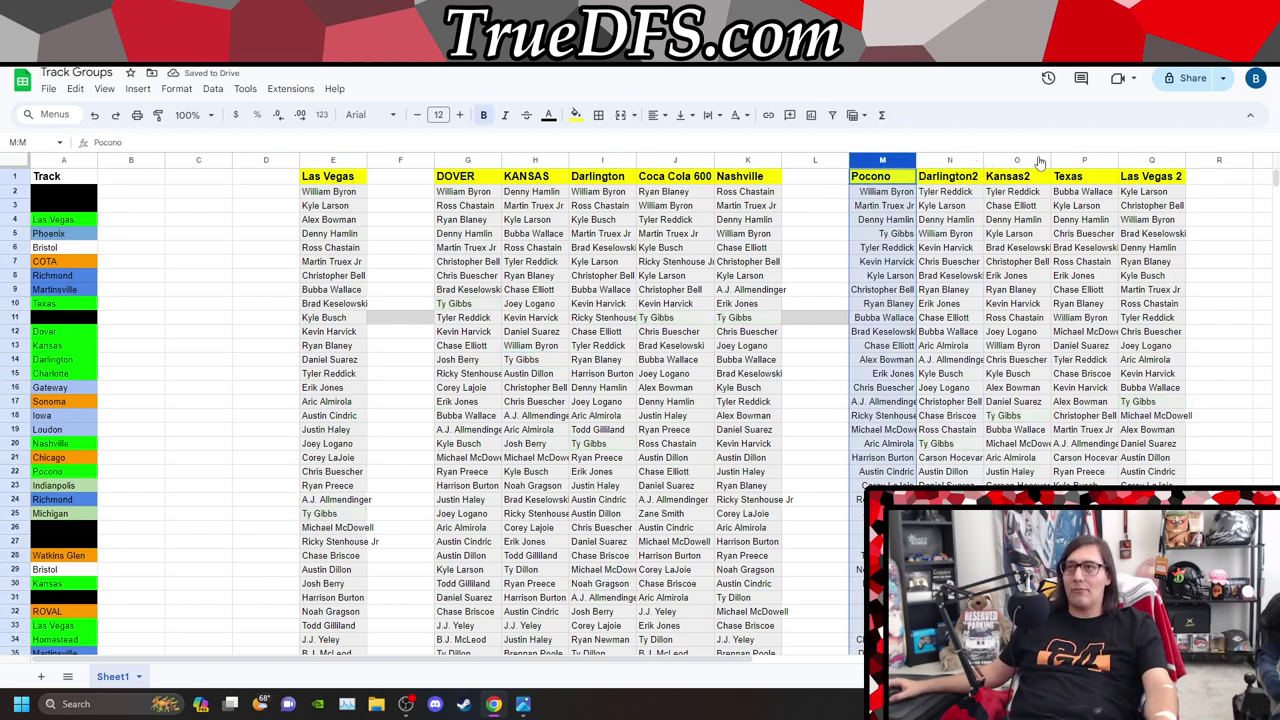
{"action": "left_click", "coordinate": [958, 162], "text": "ctrl"}
{"action": "left_click", "coordinate": [1015, 161], "text": "ctrl"}
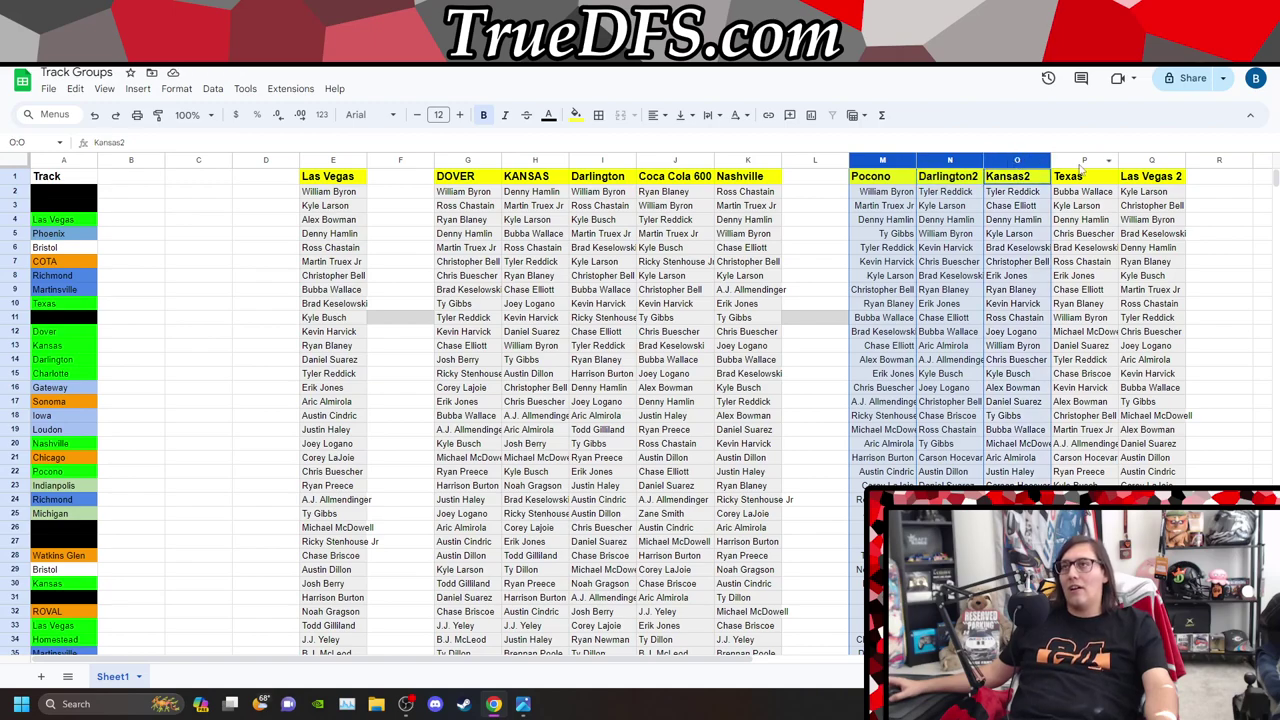
{"action": "left_click", "coordinate": [1080, 161], "text": "ctrl"}
{"action": "left_click", "coordinate": [1150, 162], "text": "ctrl"}
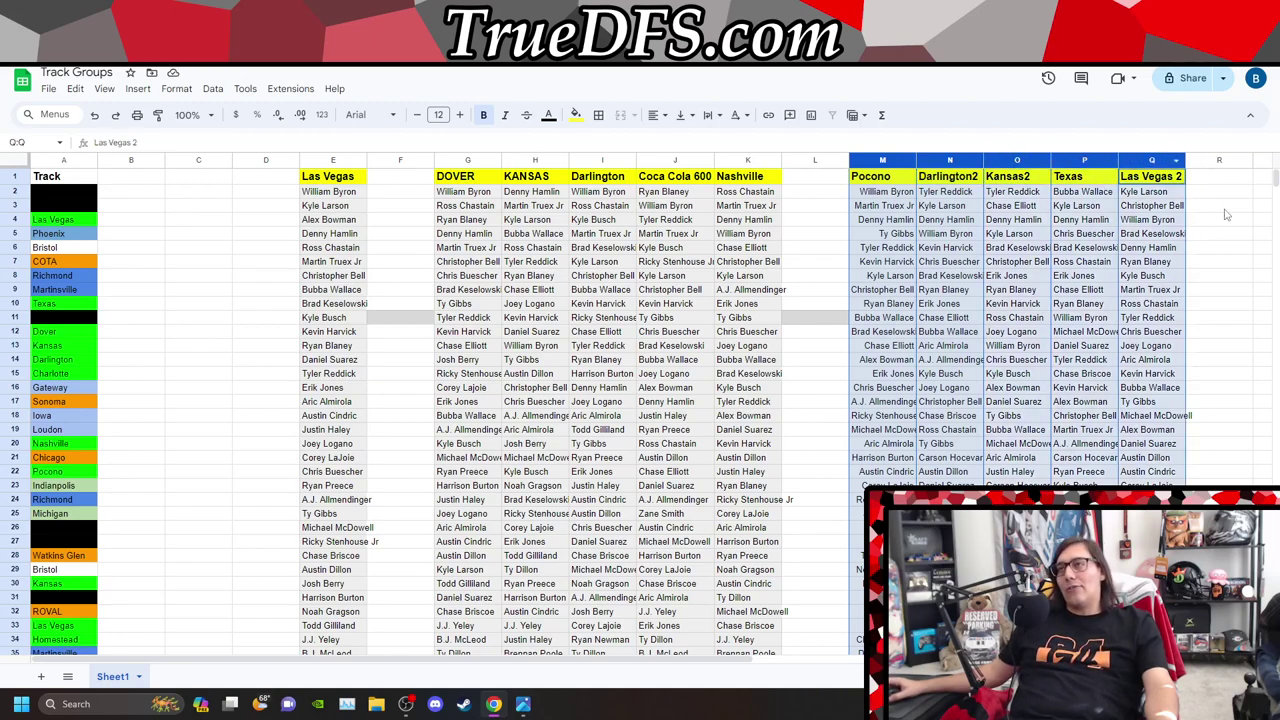
{"action": "left_click", "coordinate": [1219, 161], "text": "ctrl"}
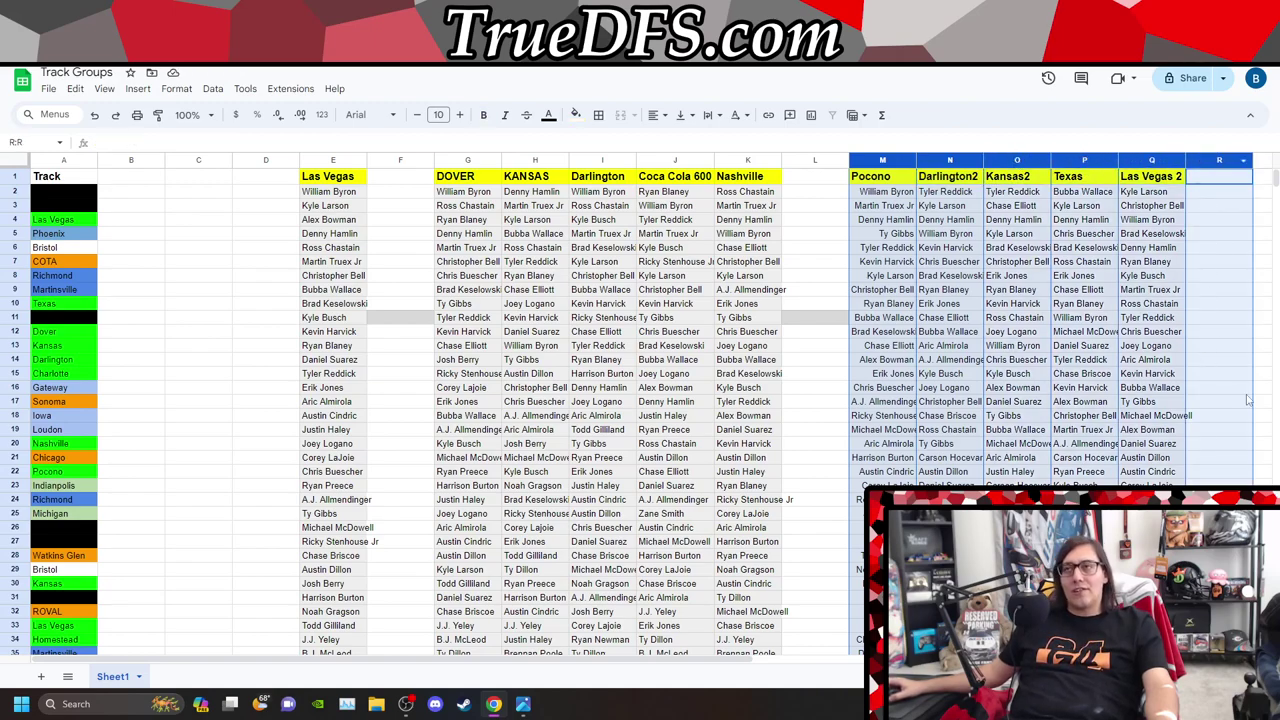